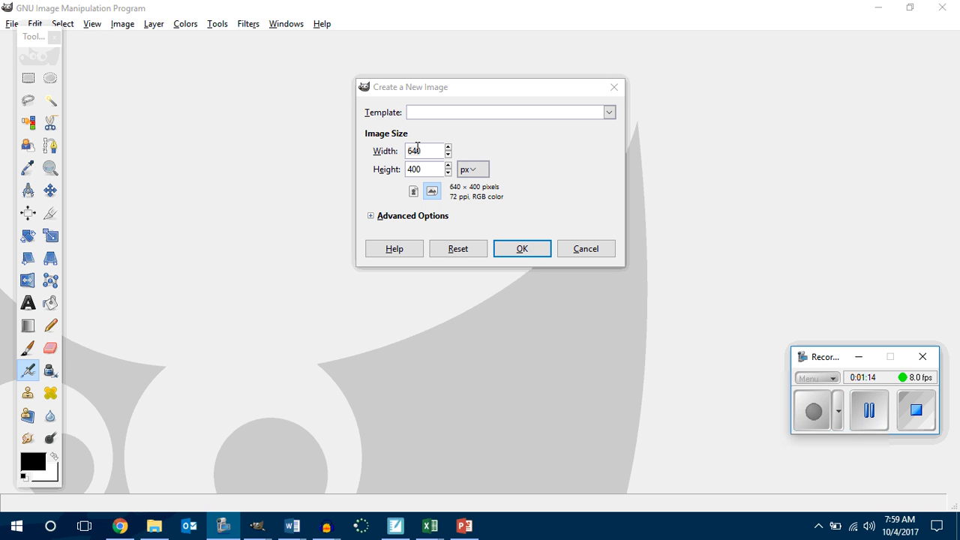
Step: Create a new image 900 pixels wide and 1200 pixels high
double_click(418, 147)
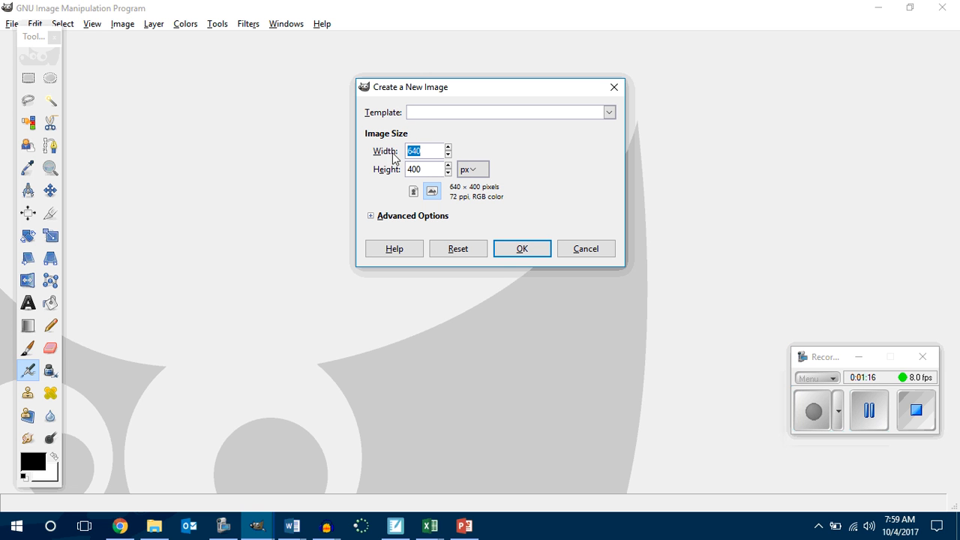
type("900")
key("Tab")
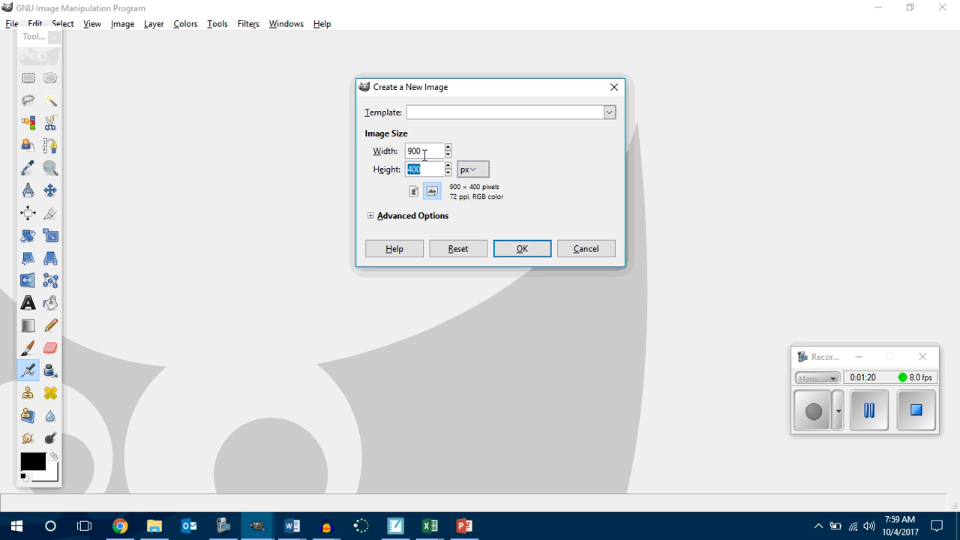
type("1200")
left_click(518, 249)
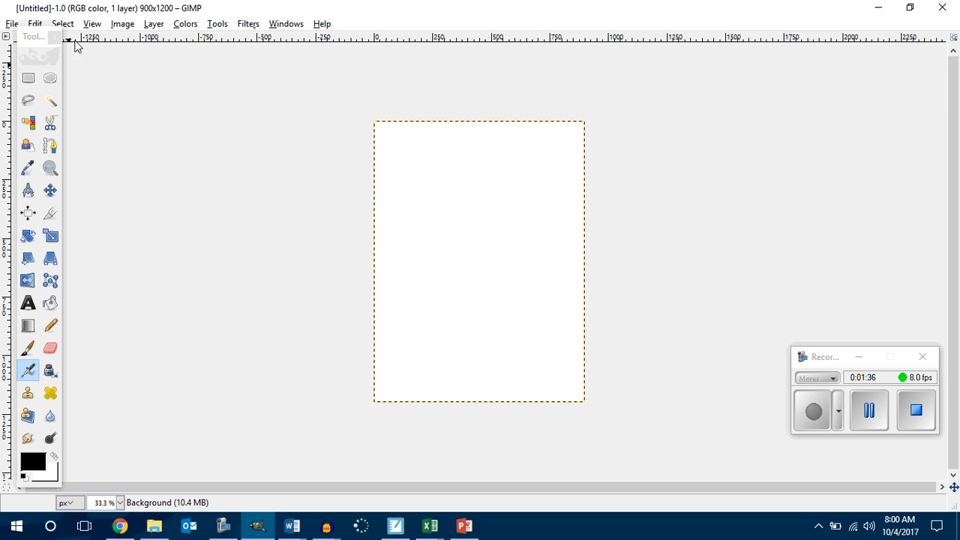
Step: Show the image grid and set its spacing width to 300 pixels in the grid configuration
left_click(93, 25)
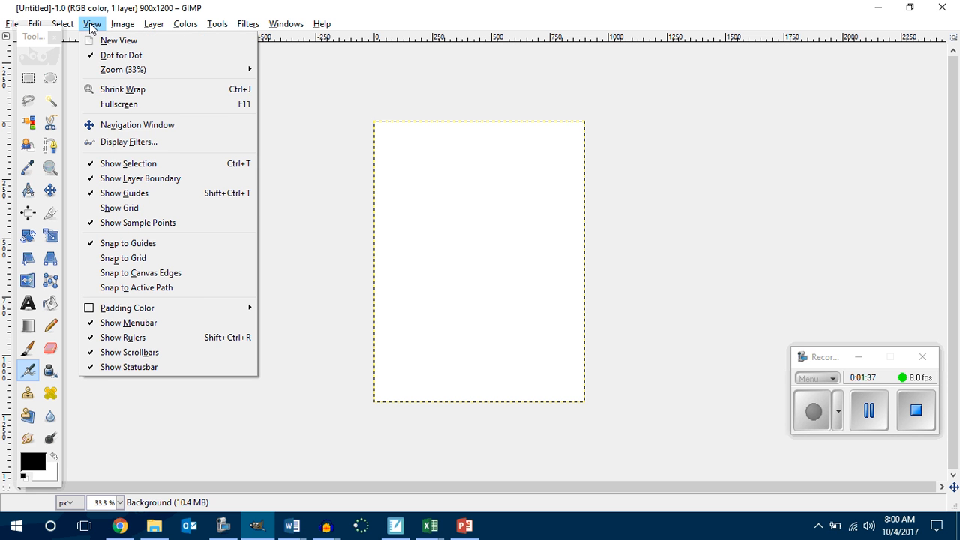
left_click(126, 210)
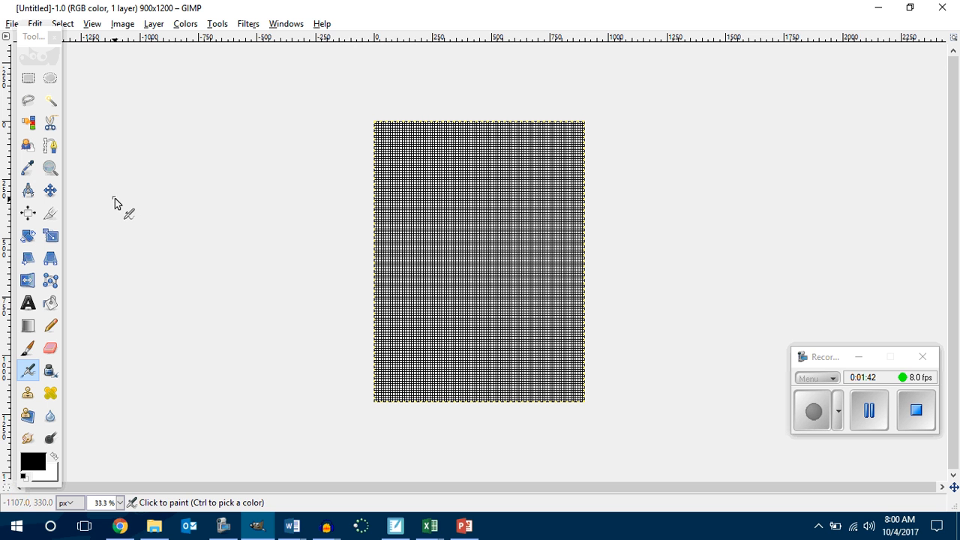
left_click(123, 23)
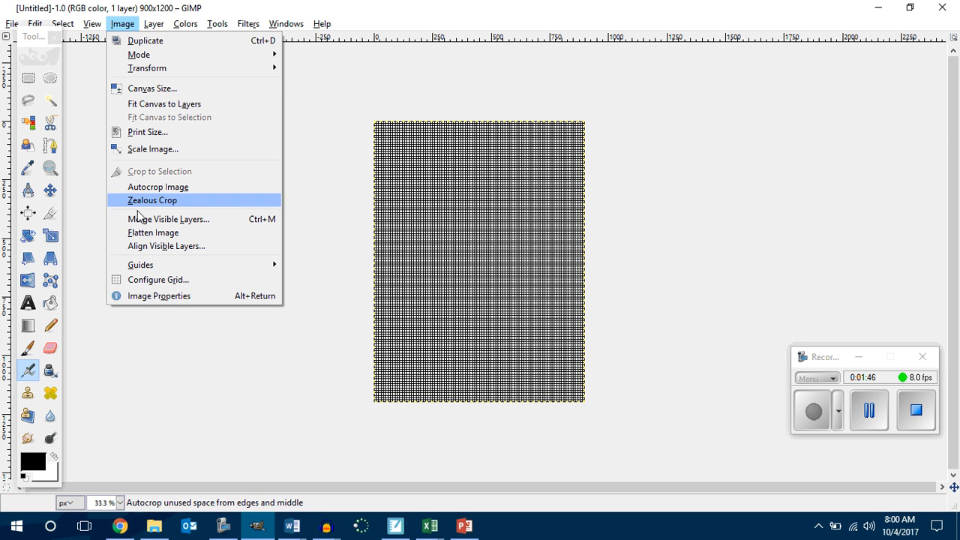
left_click(134, 279)
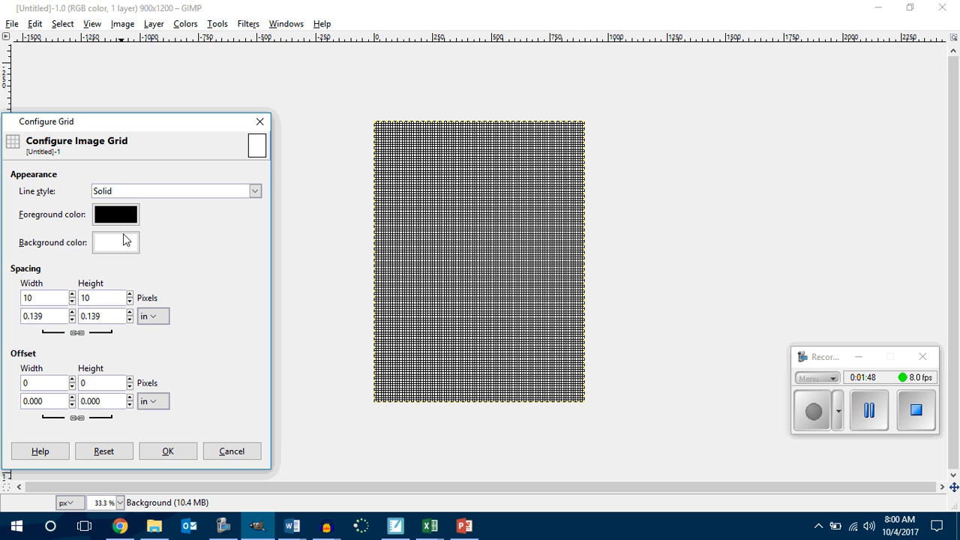
left_click_drag(141, 125, 196, 49)
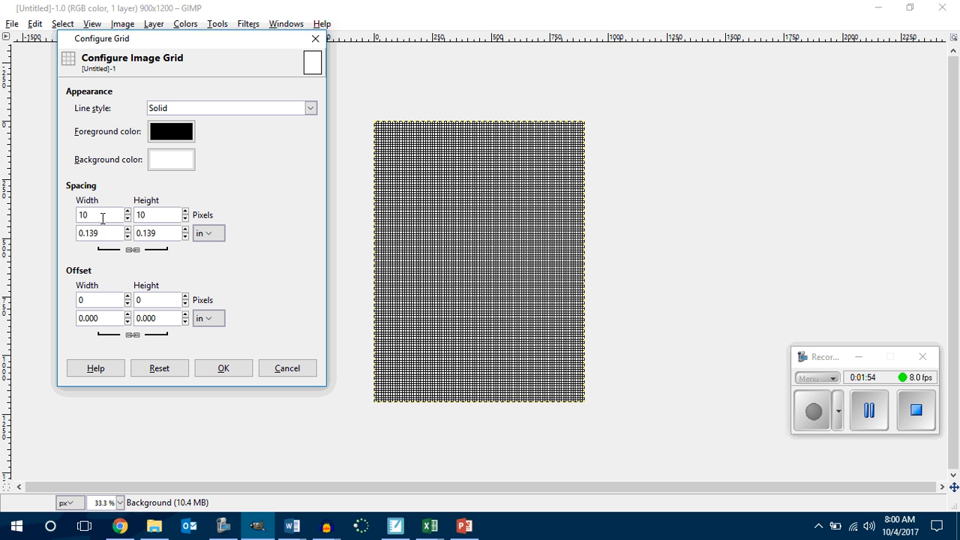
left_click_drag(101, 216, 66, 217)
type("300")
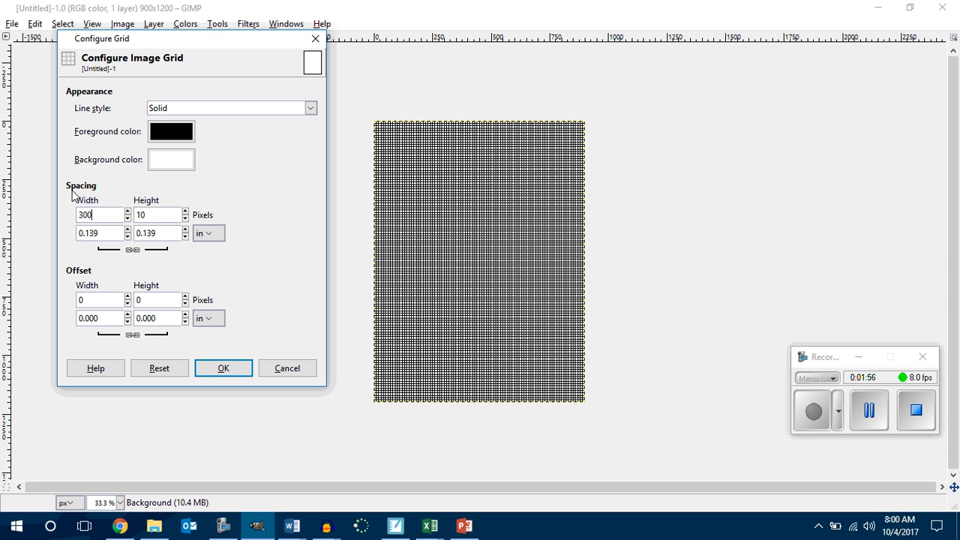
left_click_drag(155, 216, 136, 216)
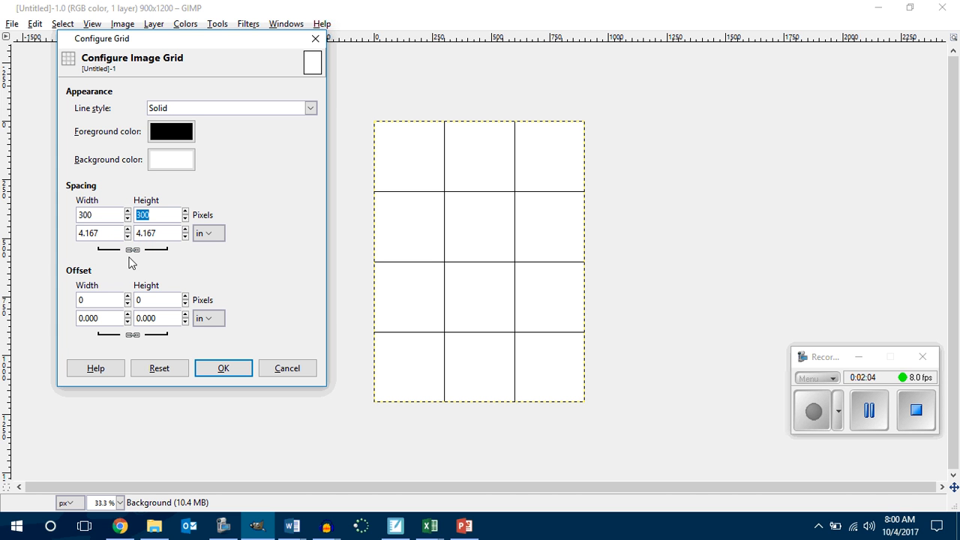
Step: Unlink the grid's spacing width and height, set the height to 400 pixels and apply the configuration
left_click(132, 249)
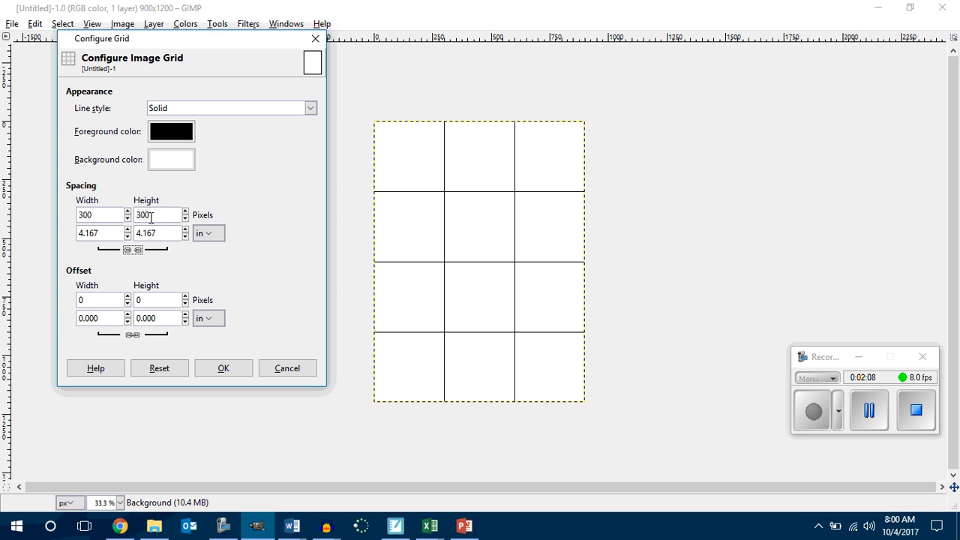
left_click_drag(160, 216, 132, 216)
type("4")
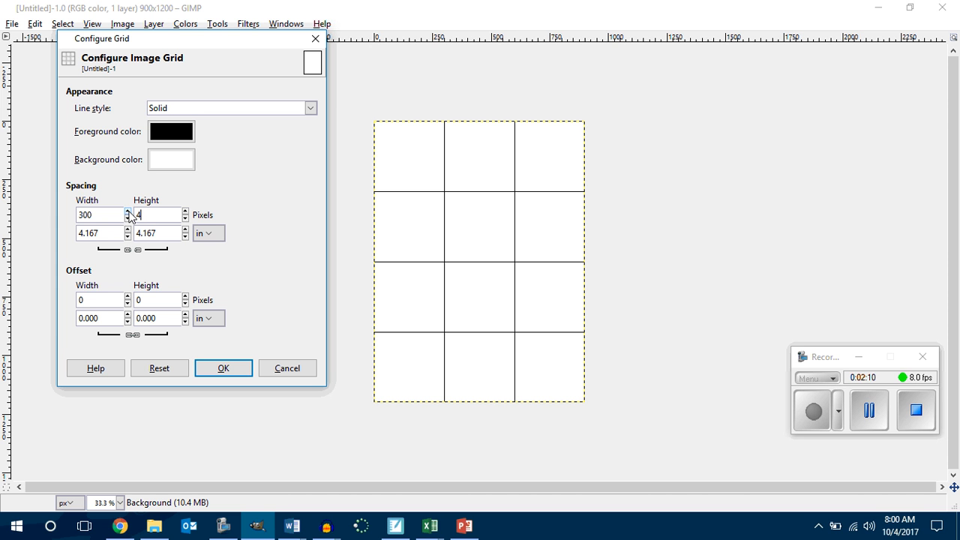
type("00")
left_click(222, 372)
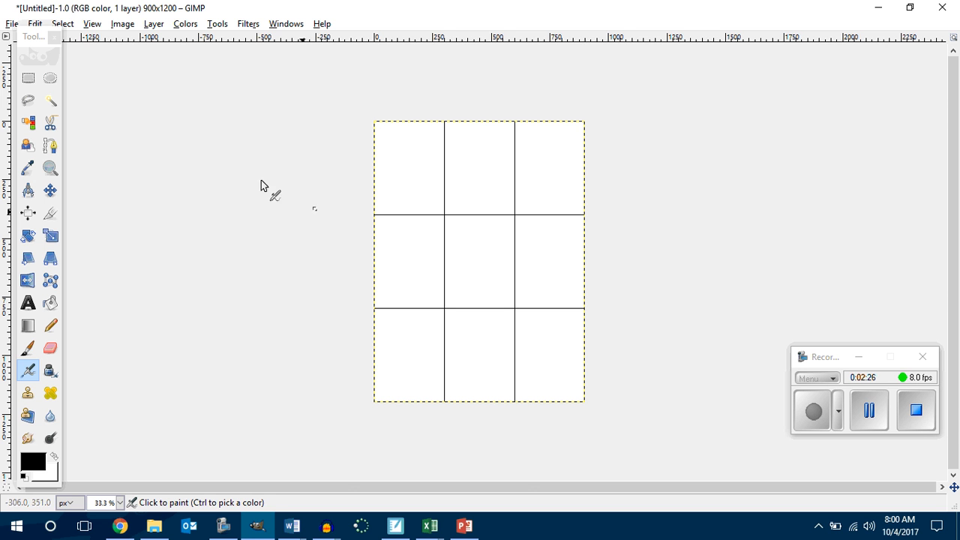
left_click(12, 24)
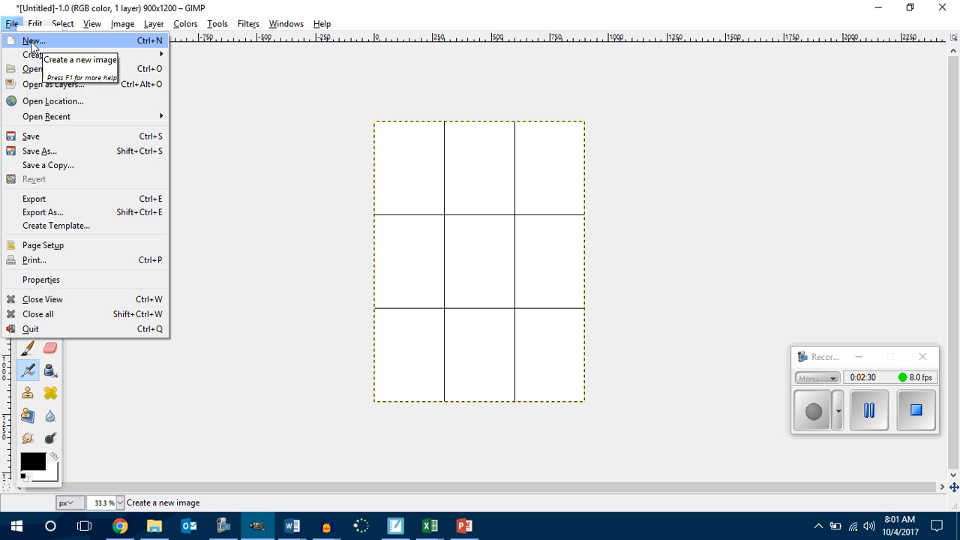
left_click(224, 87)
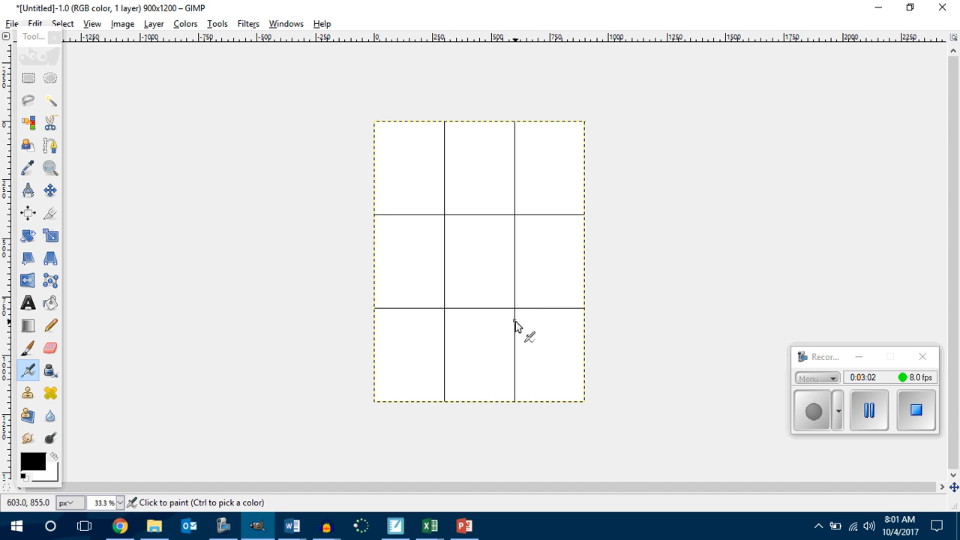
Step: Move the toolbox clear of the menu bar and toggle the grid display off and back on
left_click_drag(38, 39, 29, 81)
left_click(63, 23)
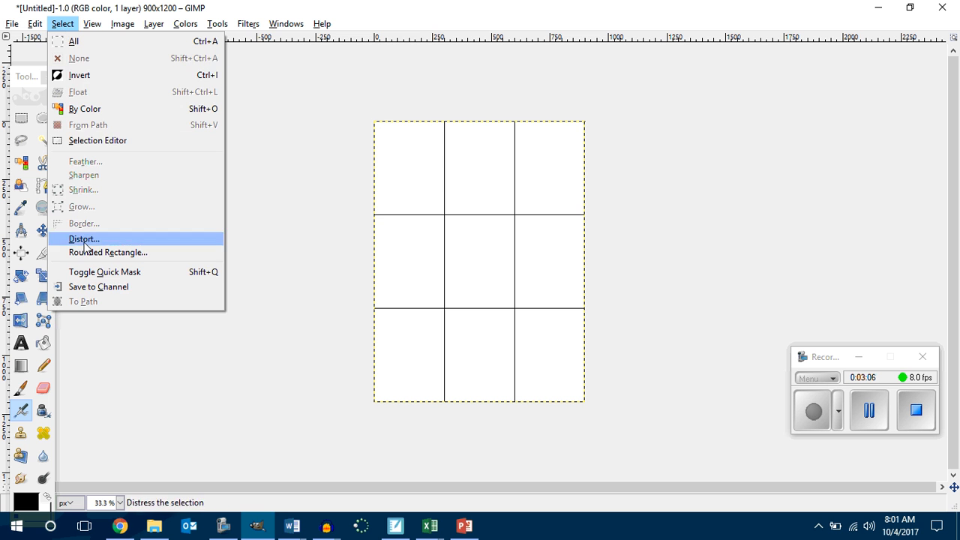
mouse_move(92, 23)
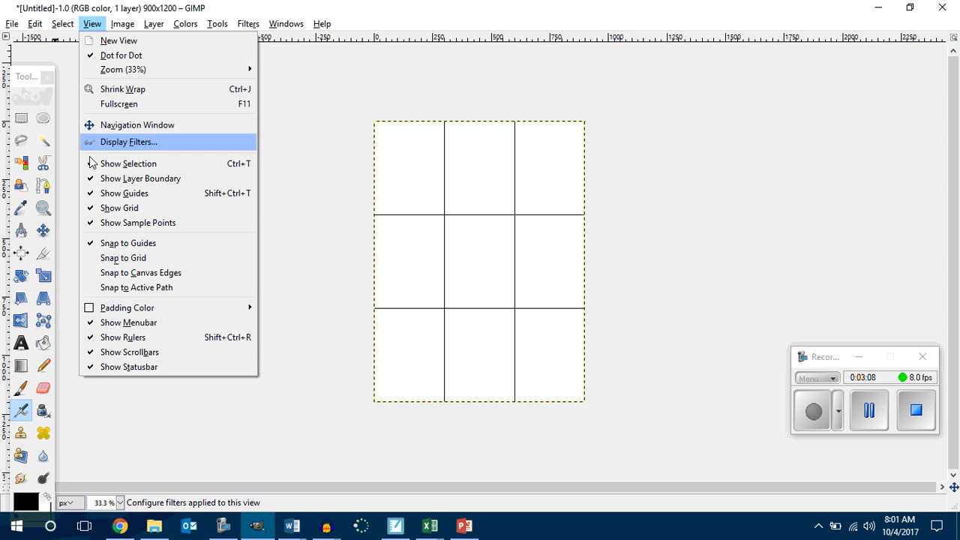
left_click(89, 213)
left_click(92, 23)
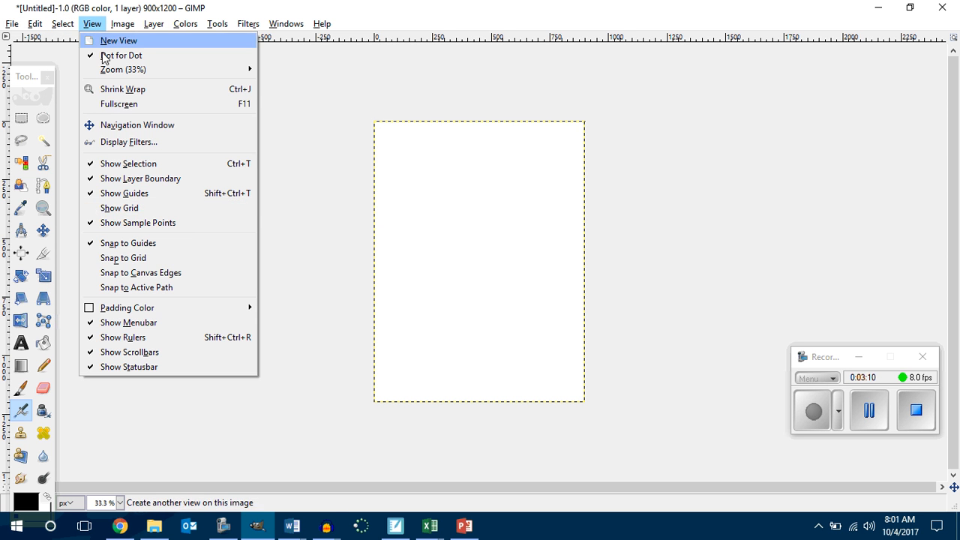
left_click(105, 209)
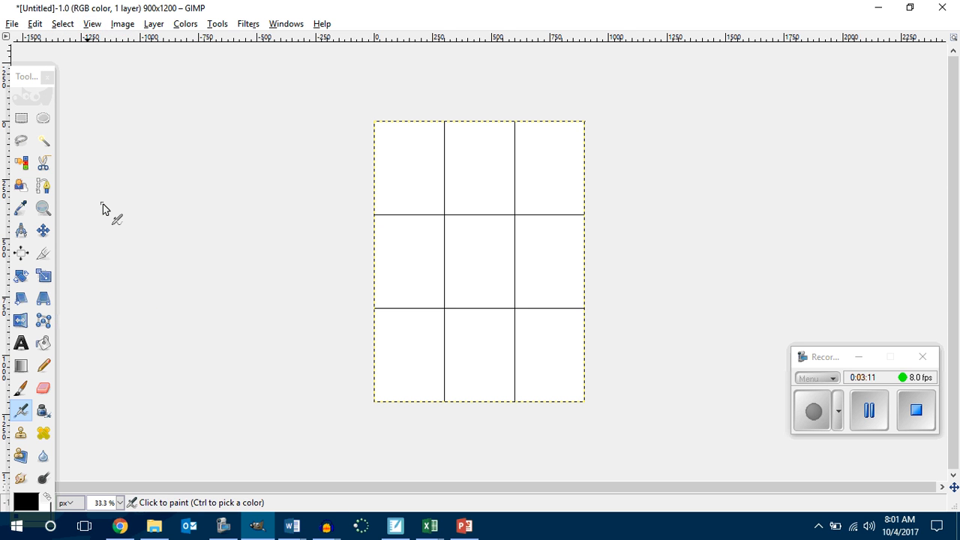
Step: Reopen the grid configuration to review the spacing width and height, and close it without changes
left_click(120, 26)
left_click(141, 280)
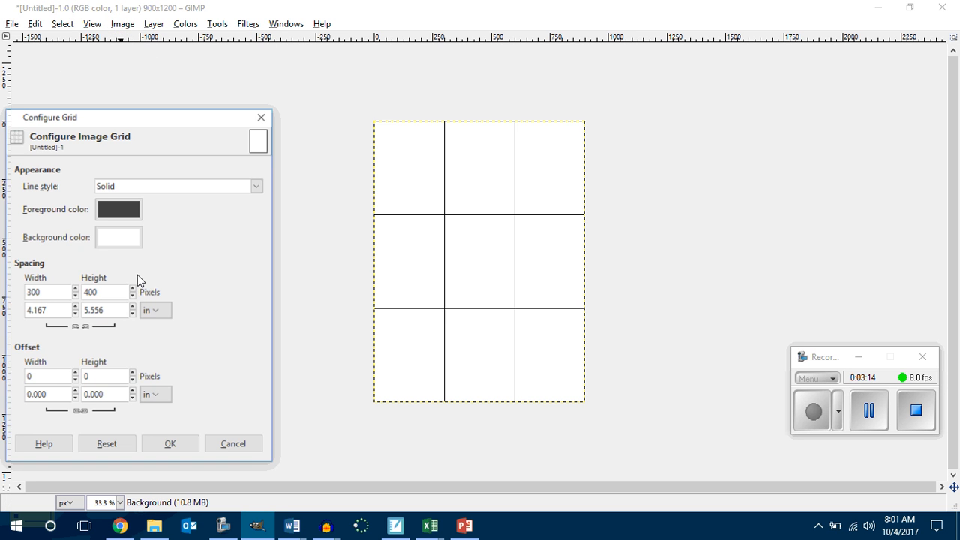
left_click(50, 293)
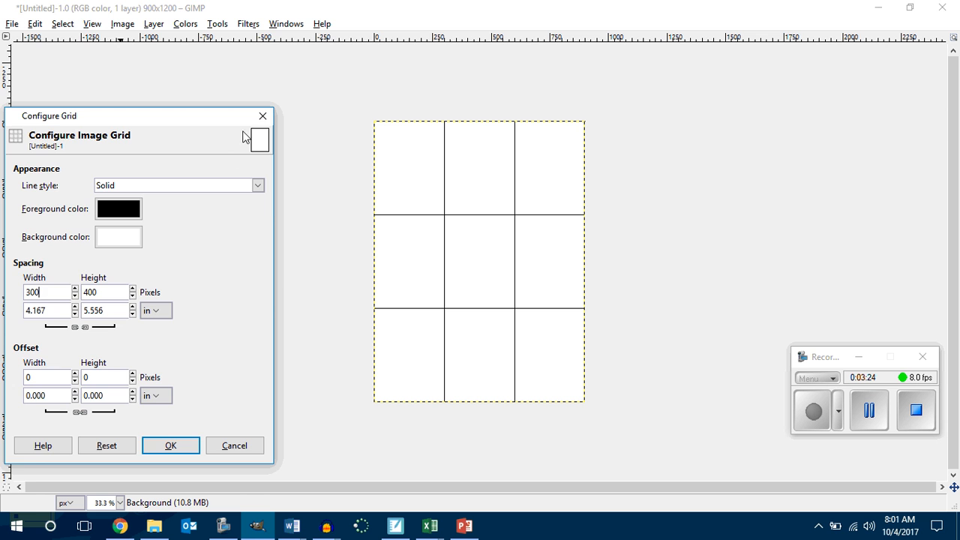
left_click(262, 118)
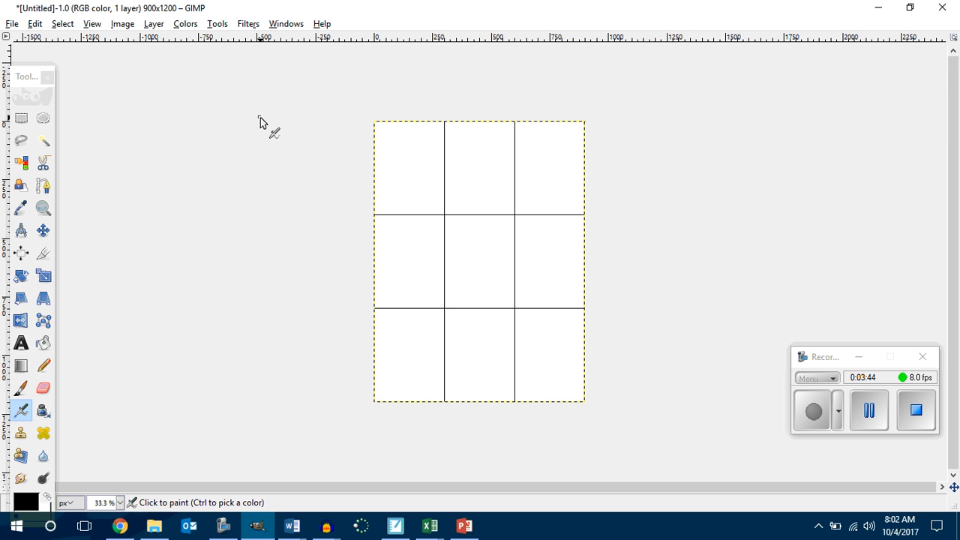
Step: Select the centre cell of the three-by-three grid with the Rectangle Select tool, from corner to corner
scroll(282, 66, "up", 4, "ctrl")
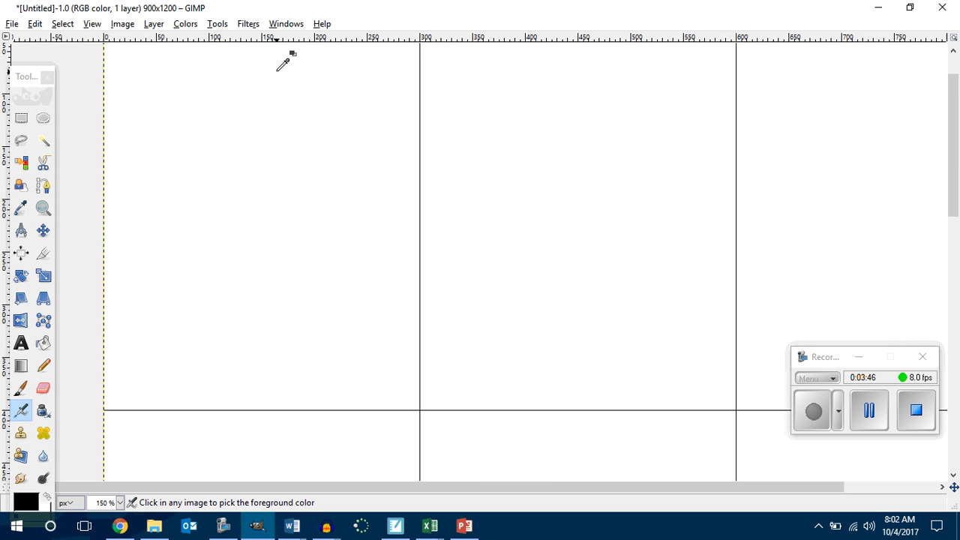
scroll(283, 66, "down", 3, "ctrl")
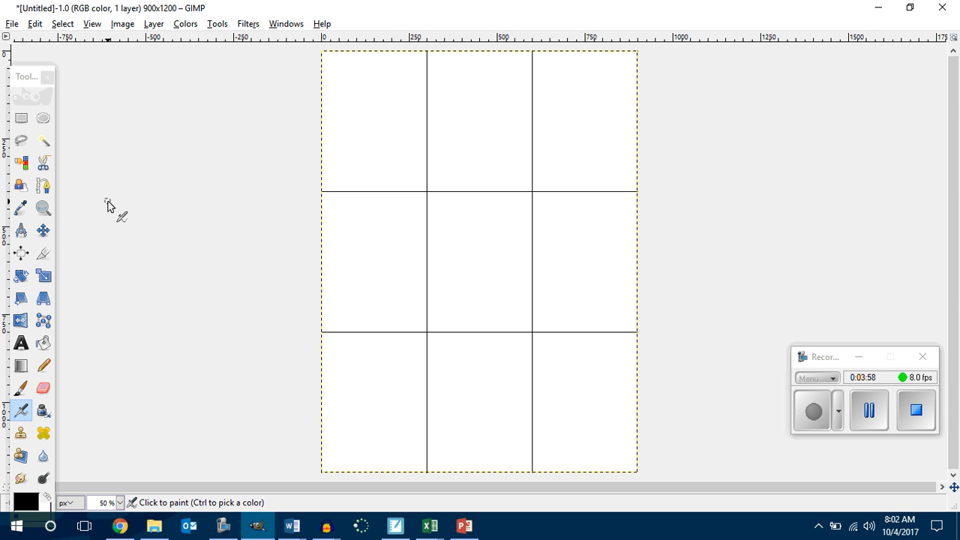
left_click_drag(26, 78, 37, 52)
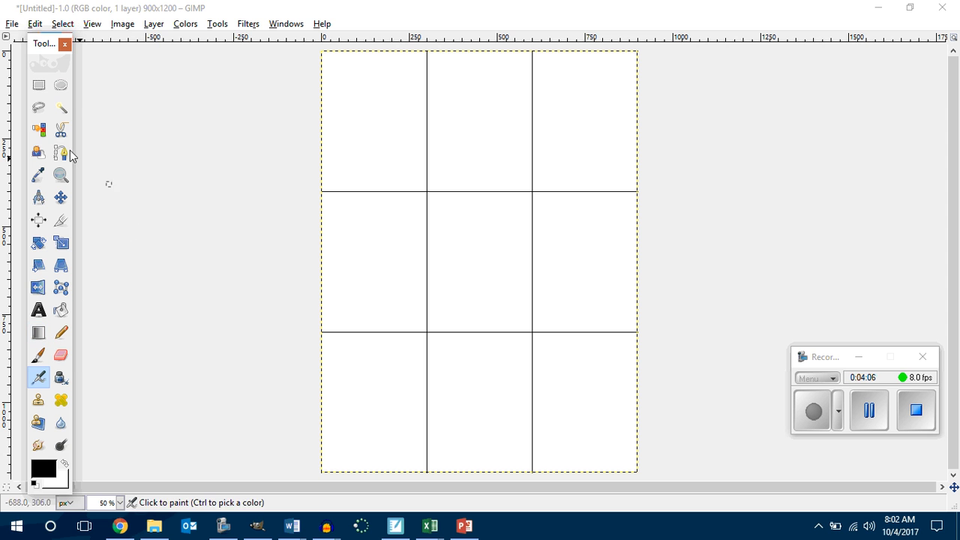
left_click(39, 86)
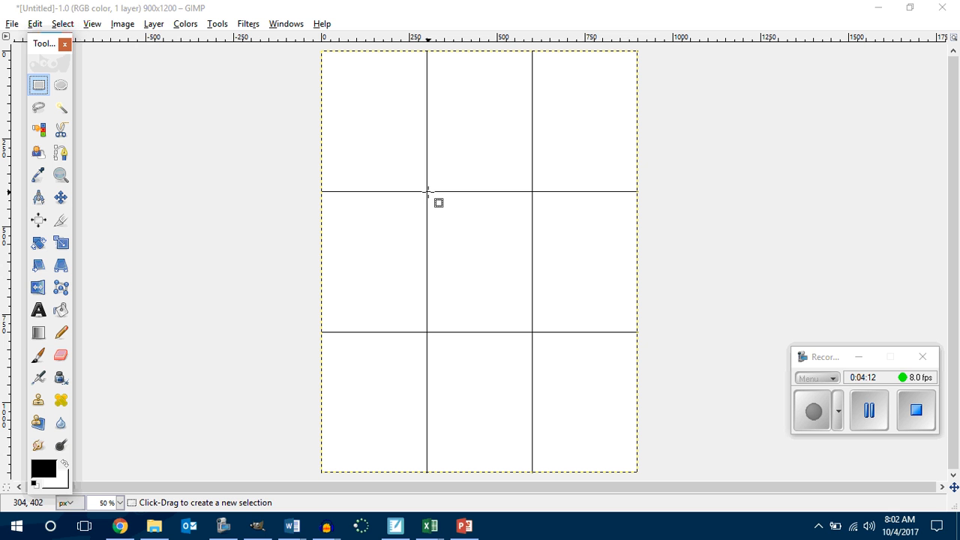
left_click_drag(428, 192, 532, 333)
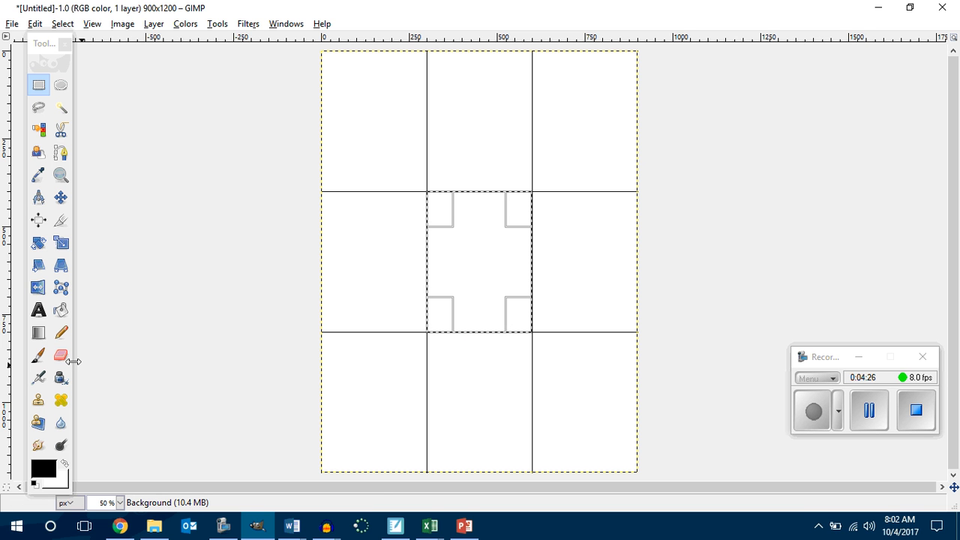
Step: Activate the Blend tool, show its options and choose the Abstract 1 gradient
left_click(39, 332)
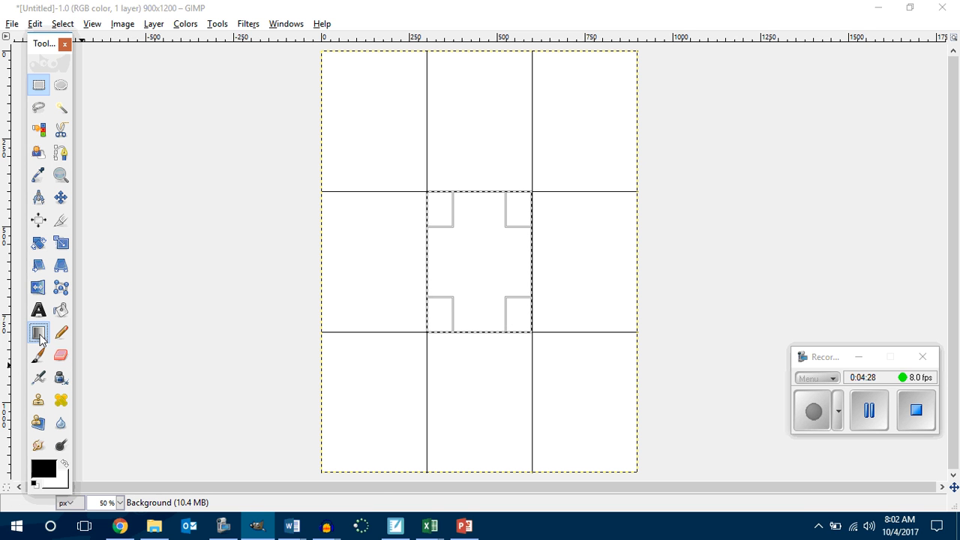
double_click(38, 332)
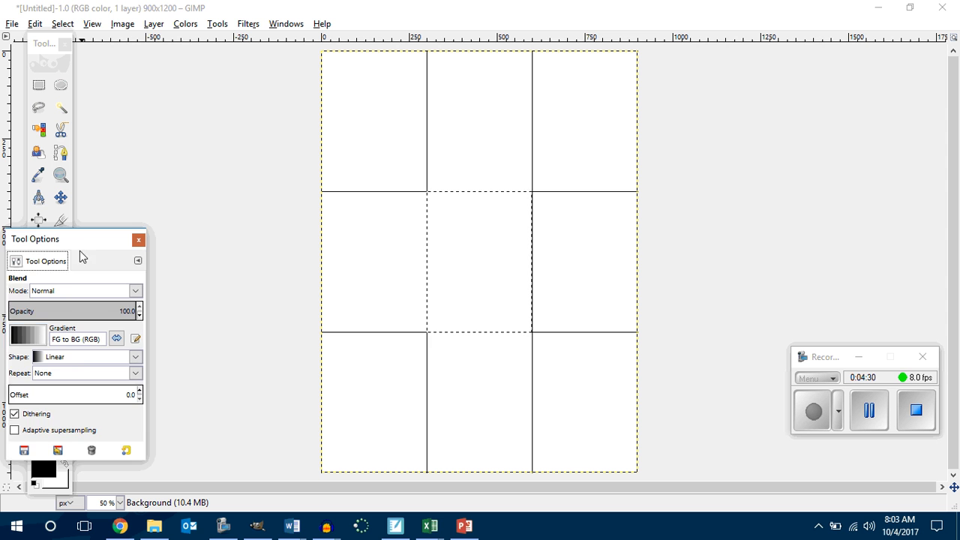
left_click_drag(80, 251, 177, 83)
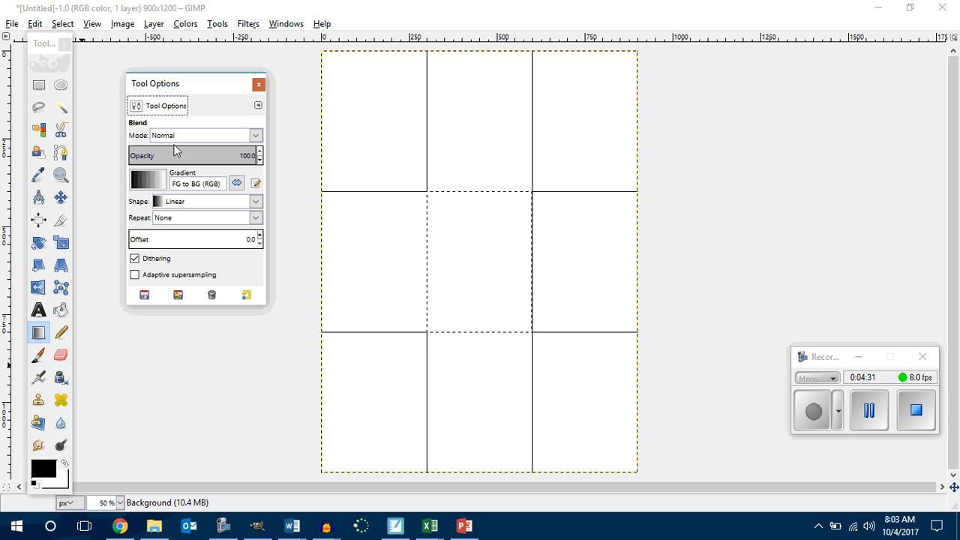
left_click(143, 184)
left_click(147, 315)
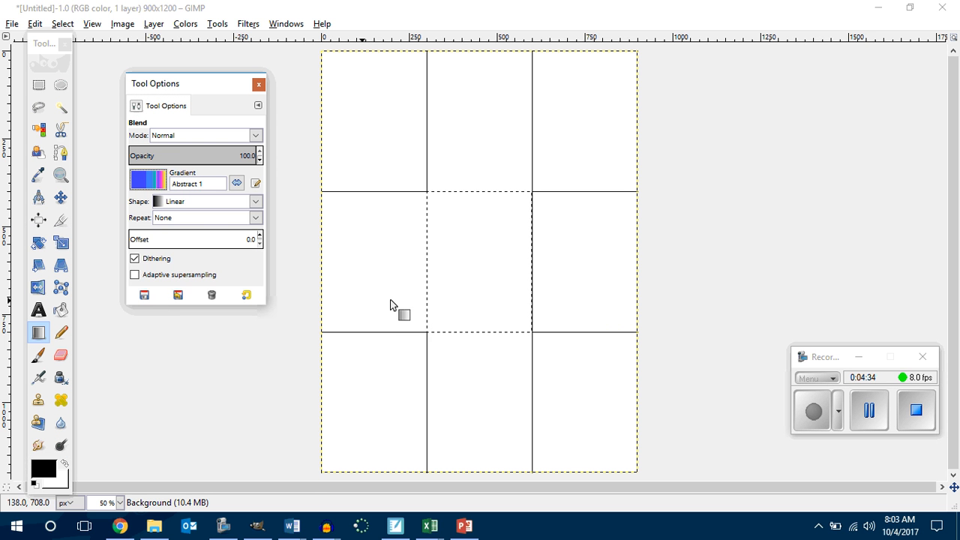
Step: Try the Abstract 1 gradient in the centre cell from top to bottom and from bottom to top, undoing each fill
left_click_drag(472, 194, 474, 329)
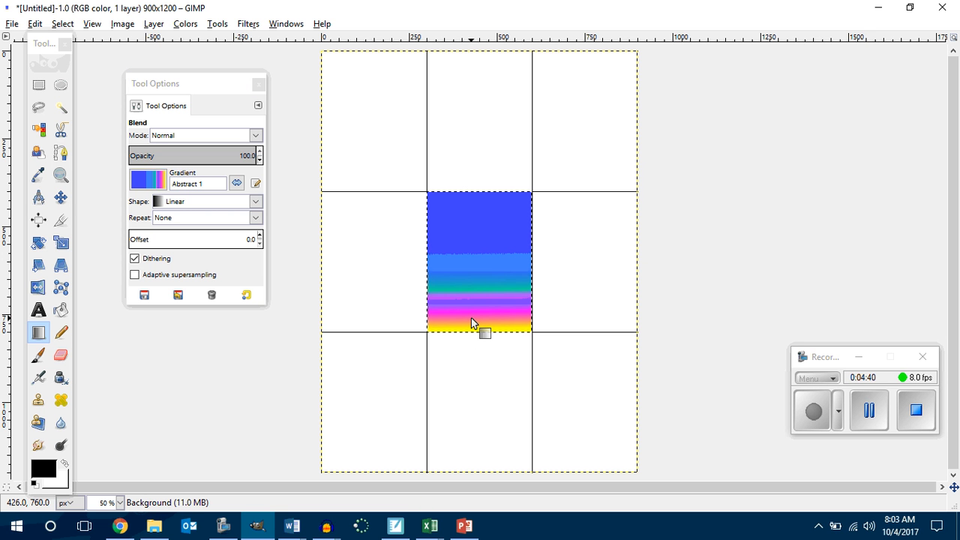
key("ctrl+z")
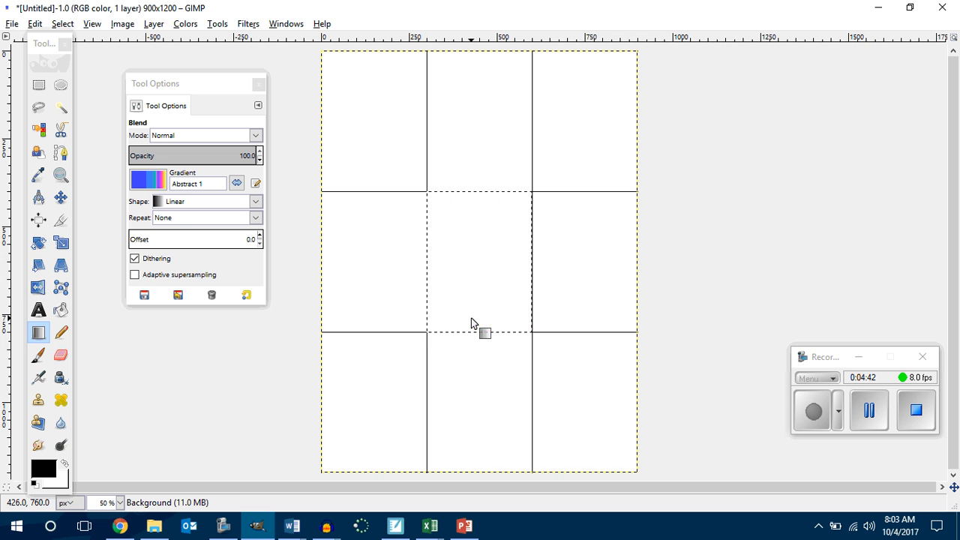
left_click_drag(476, 336, 473, 196)
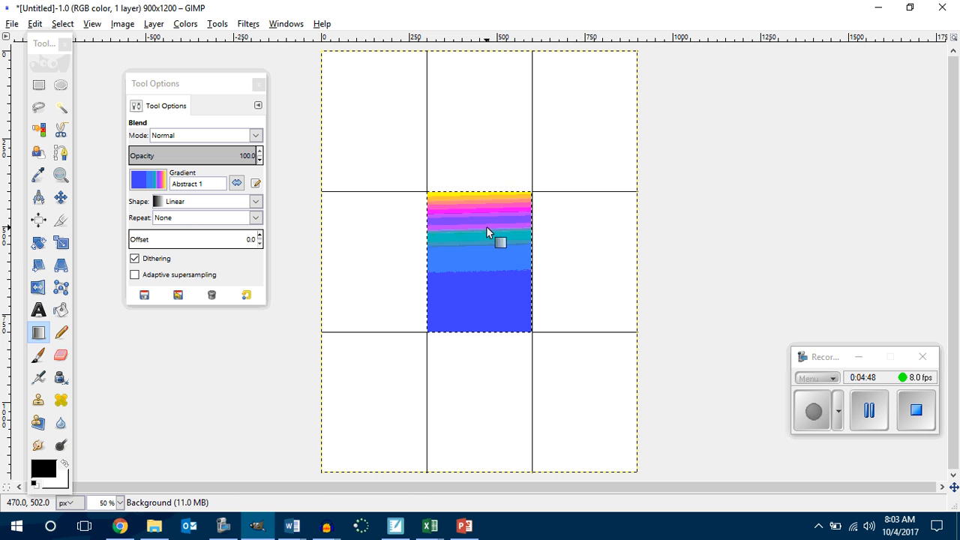
key("ctrl+z")
Step: Fill the selected centre cell with the Abstract 1 gradient, running from its top edge to its bottom edge
left_click_drag(476, 197, 479, 333)
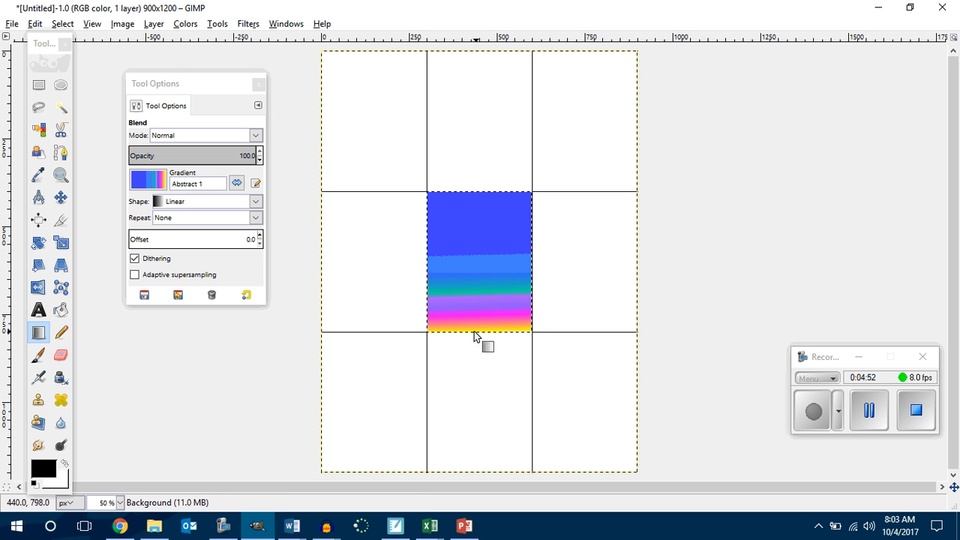
Step: Add the text "Home Screen" in a text box about 172 by 86 pixels in the upper half of the centre cell
left_click(38, 310)
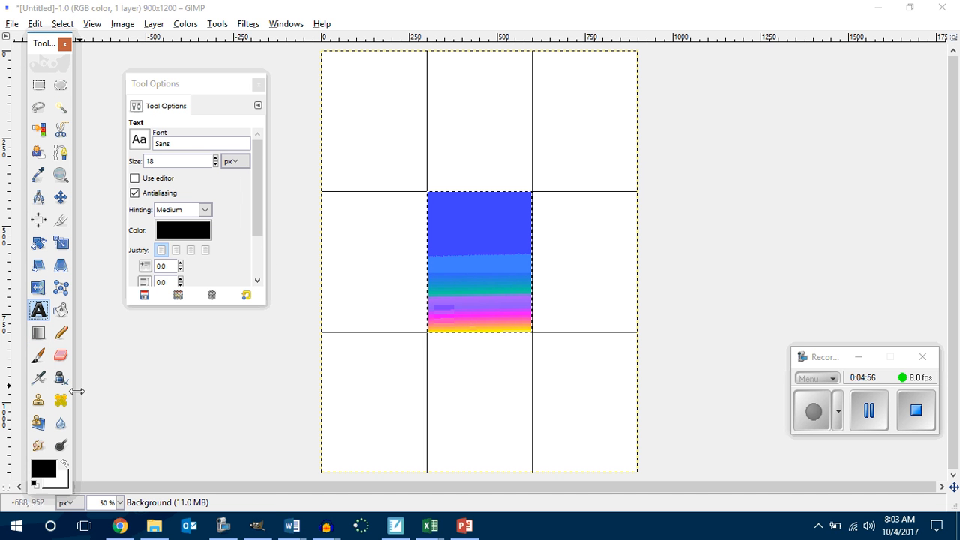
left_click_drag(449, 240, 514, 271)
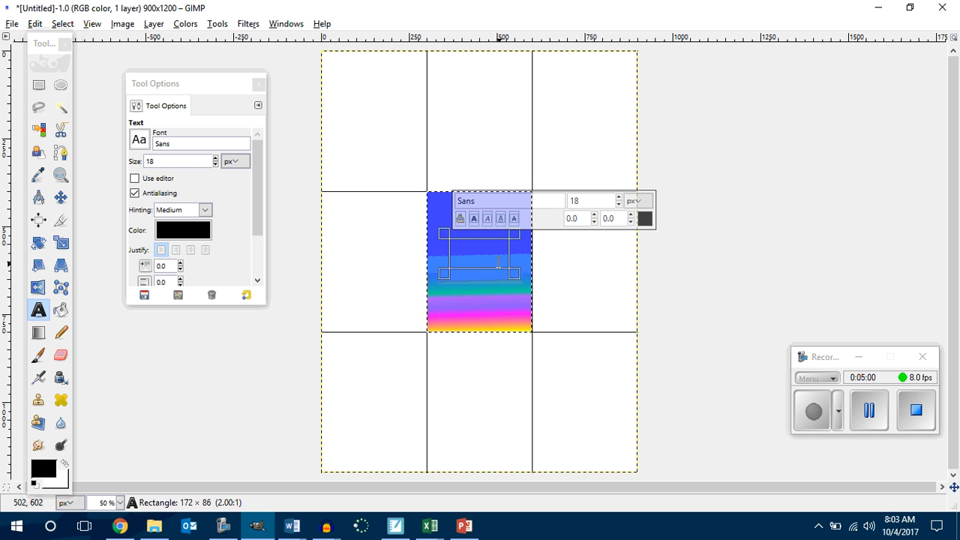
type("He")
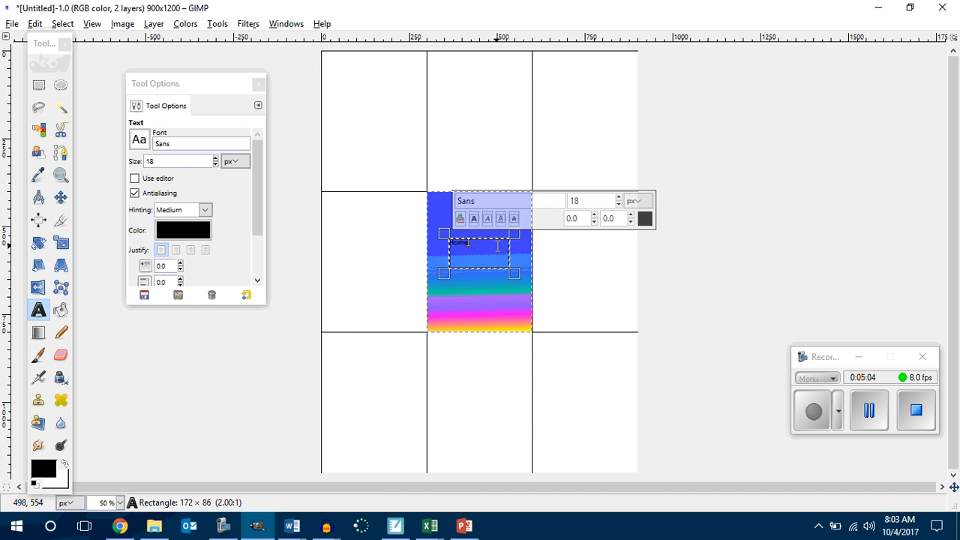
type("me 1")
type("creen")
key("Return")
left_click(483, 126)
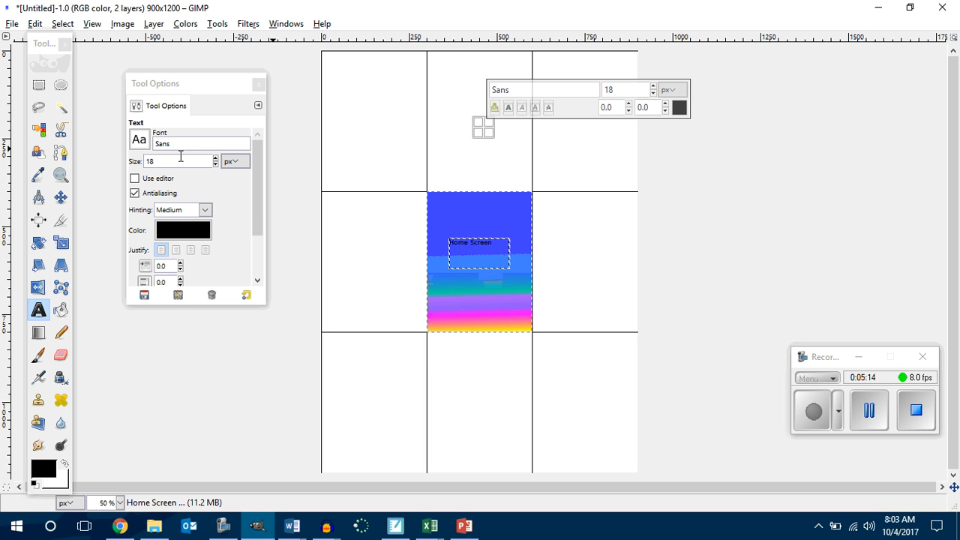
left_click(39, 86)
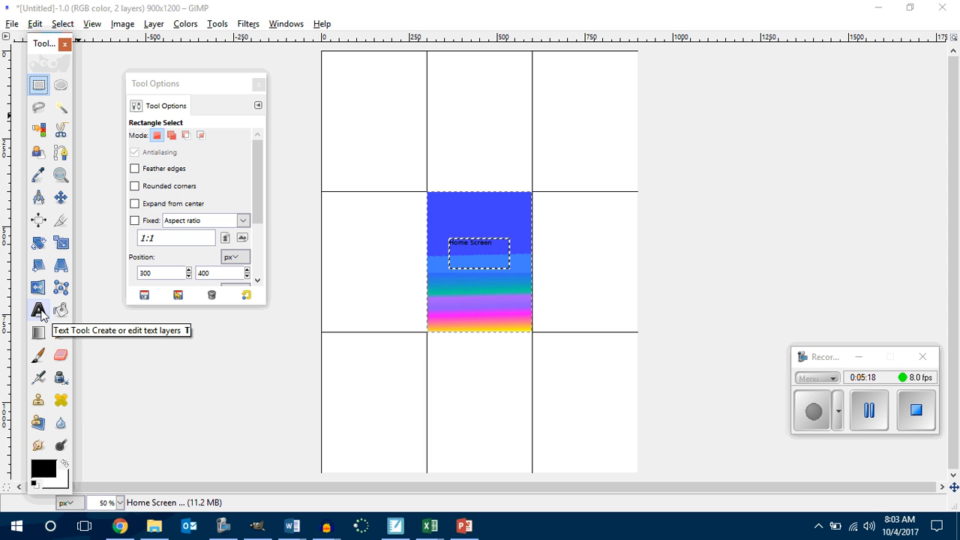
Step: Close the toolbox and tool options windows, and reopen the toolbox in the empty area beside the image
left_click(65, 44)
left_click(258, 84)
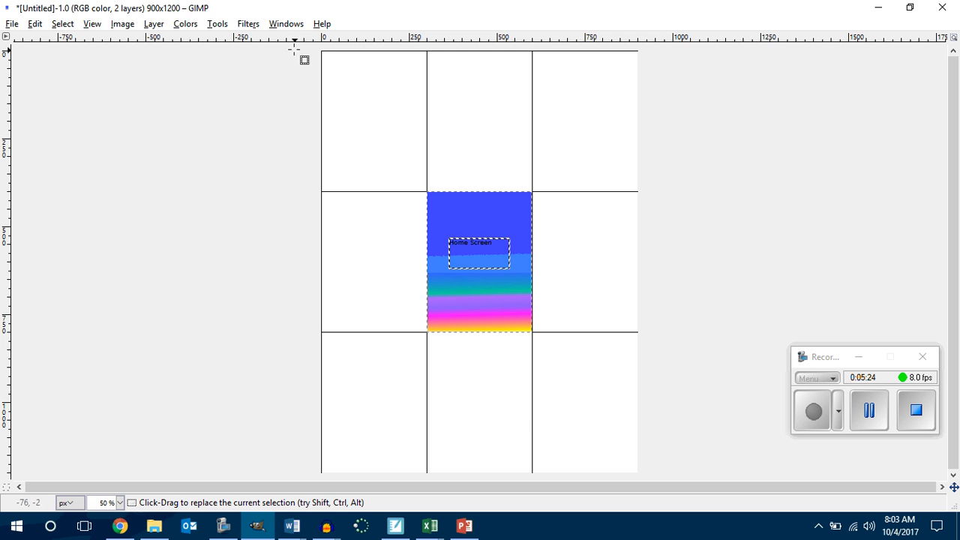
left_click(285, 24)
left_click(304, 66)
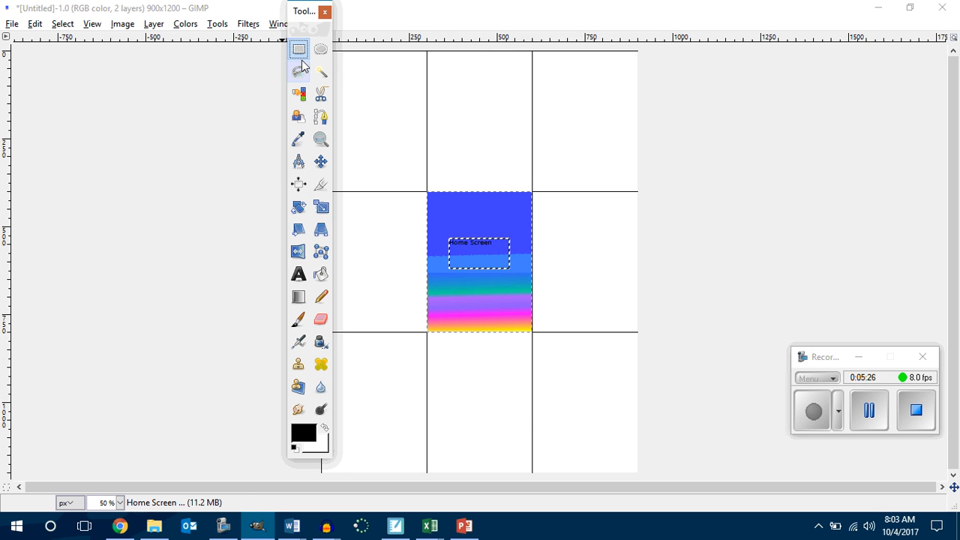
left_click_drag(300, 12, 210, 53)
Step: Open the Layers dialog and place it in the empty area on the other side of the image
left_click(287, 24)
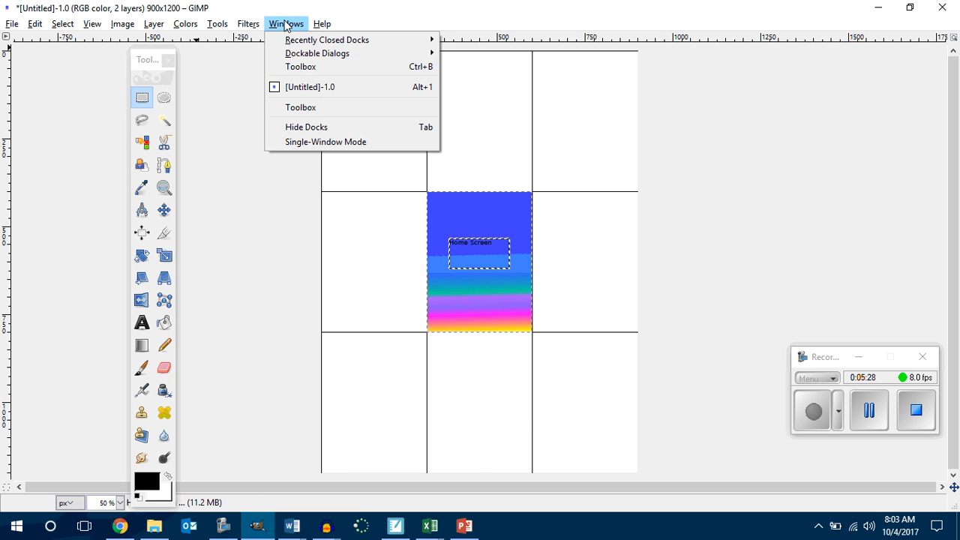
mouse_move(296, 58)
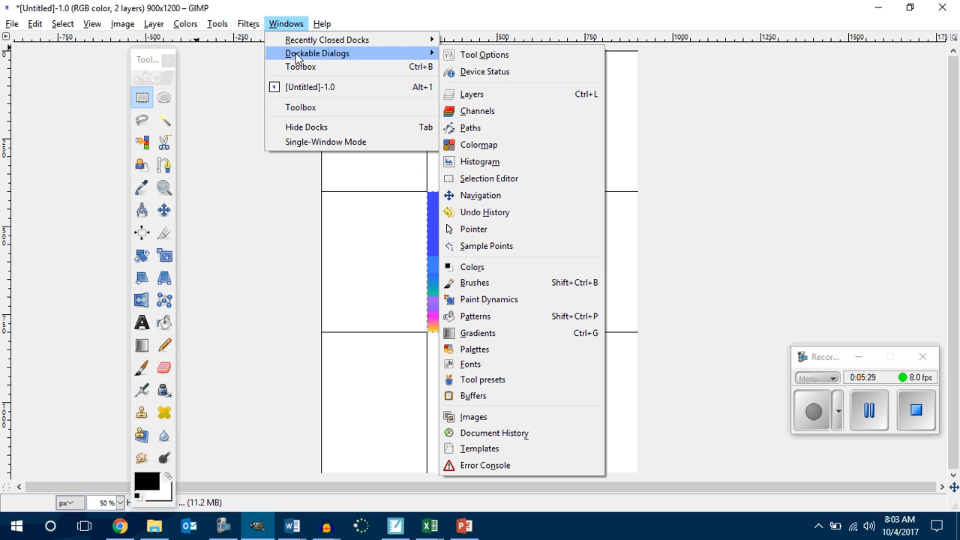
left_click(495, 96)
left_click_drag(504, 9, 766, 37)
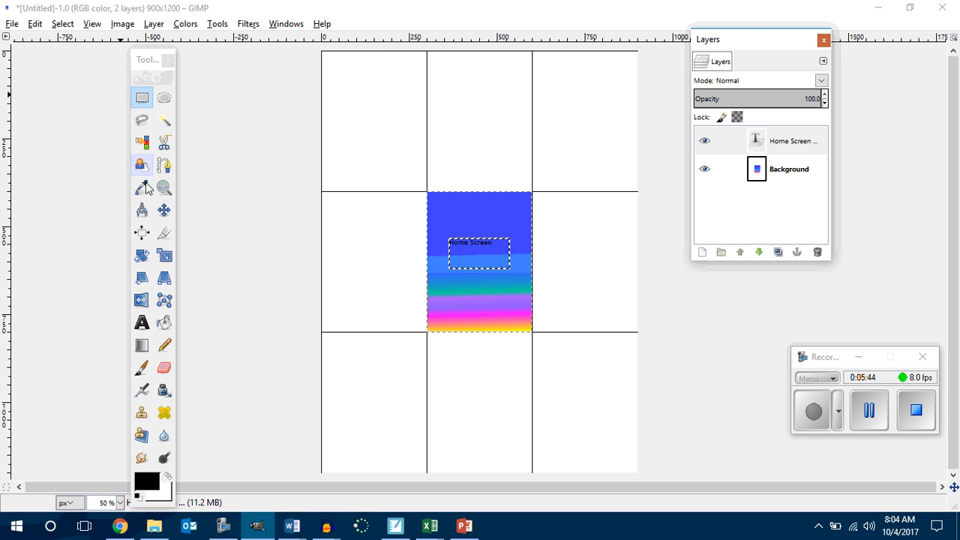
Step: Select the middle-right grid cell, show the Blend tool's options and choose the Abstract 2 gradient
left_click(141, 98)
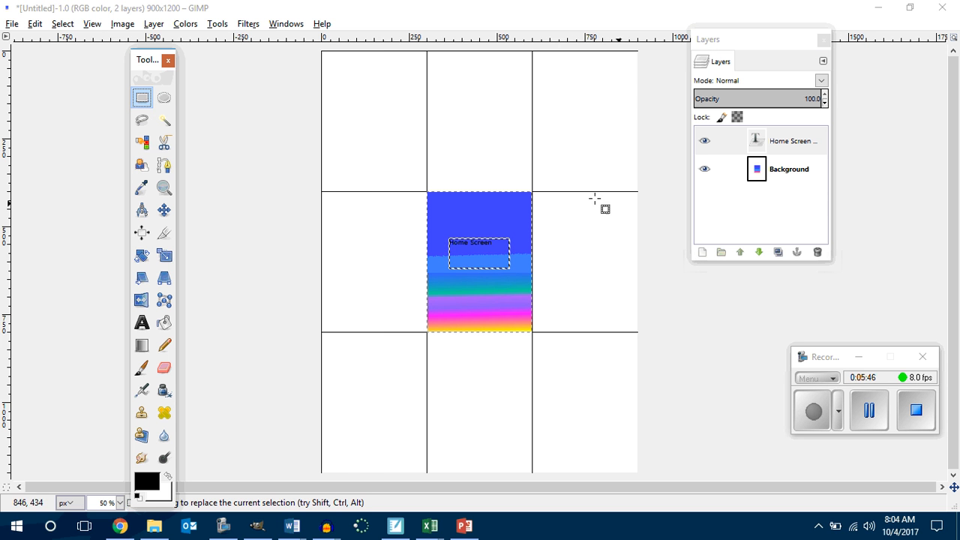
left_click_drag(530, 192, 638, 332)
left_click(139, 347)
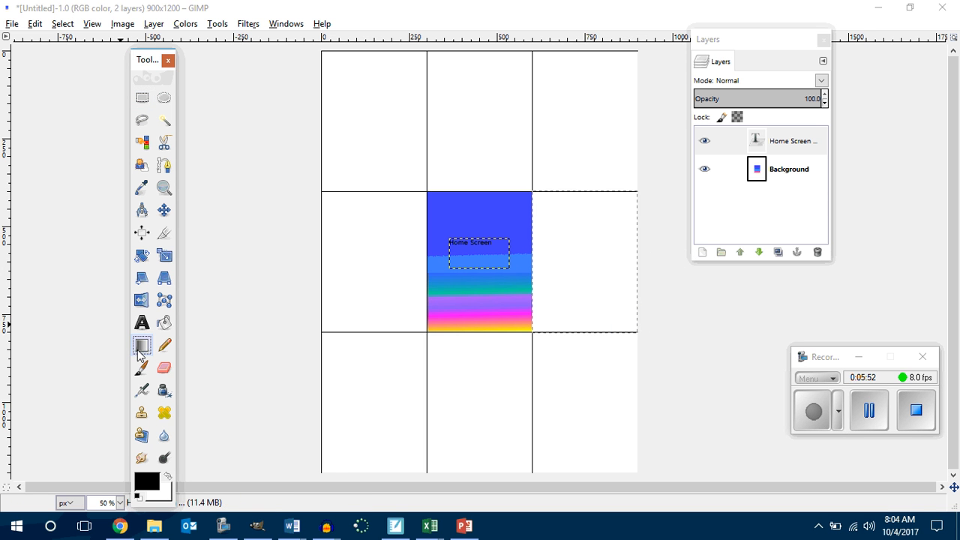
double_click(139, 347)
left_click_drag(151, 253, 183, 122)
left_click(129, 216)
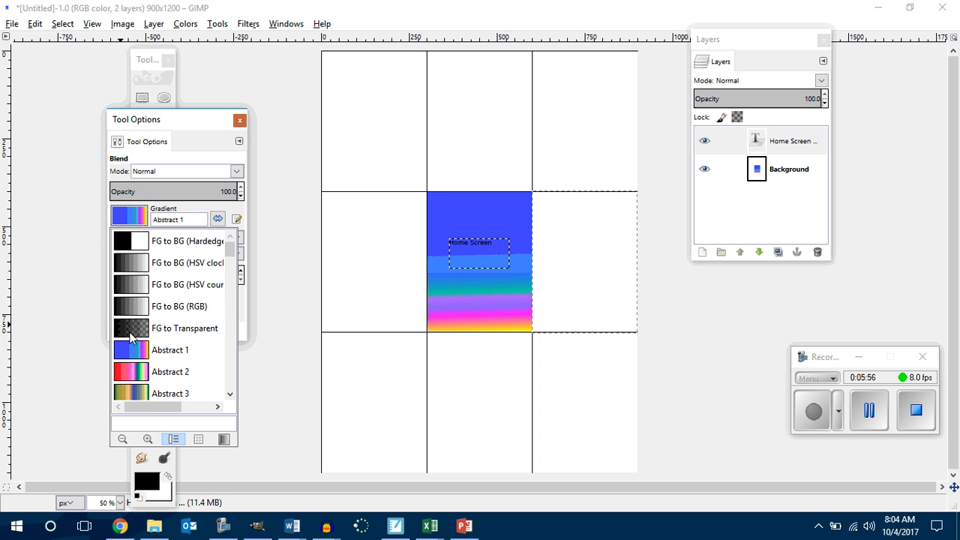
scroll(128, 335, "down", 1)
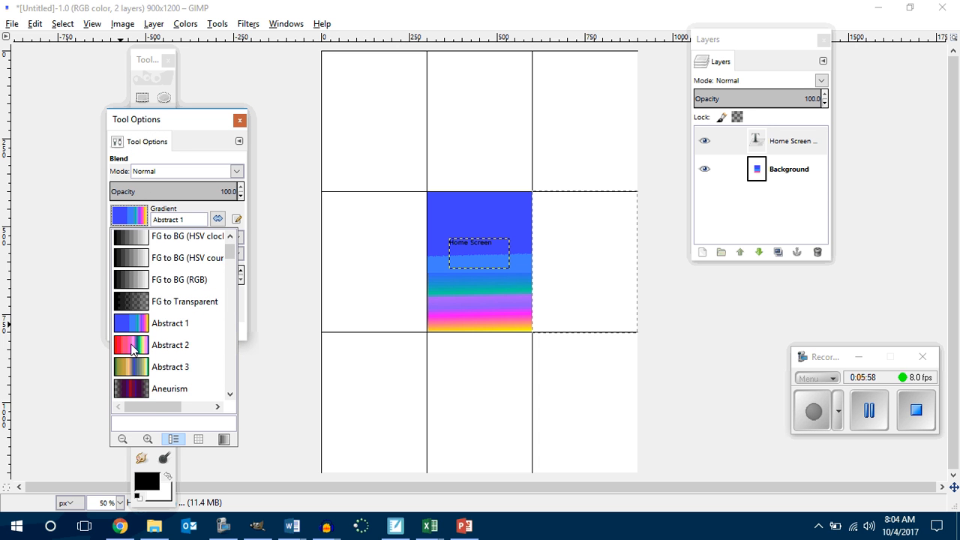
left_click(132, 349)
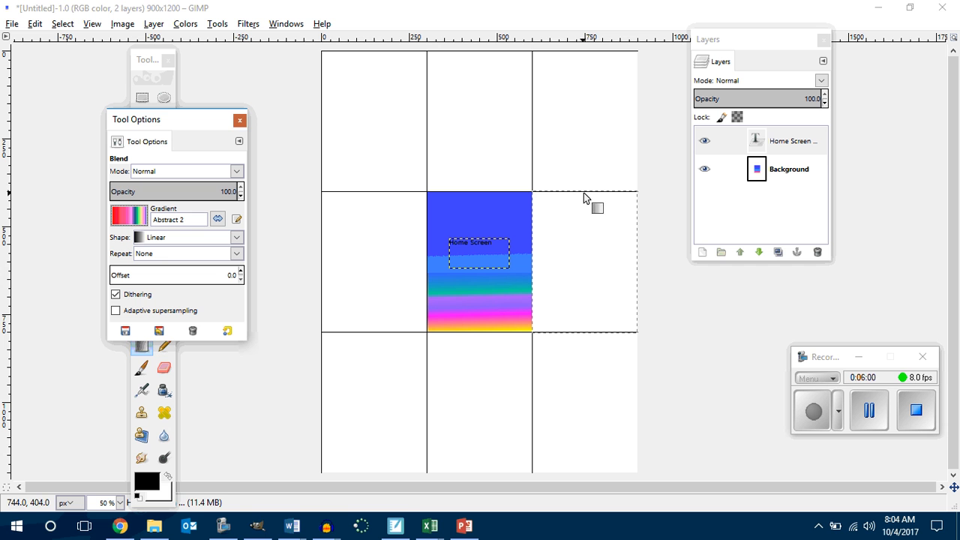
Step: Try to fill the middle-right cell with the Abstract 2 gradient from top to bottom, and close the Layers dialog
left_click_drag(585, 194, 587, 330)
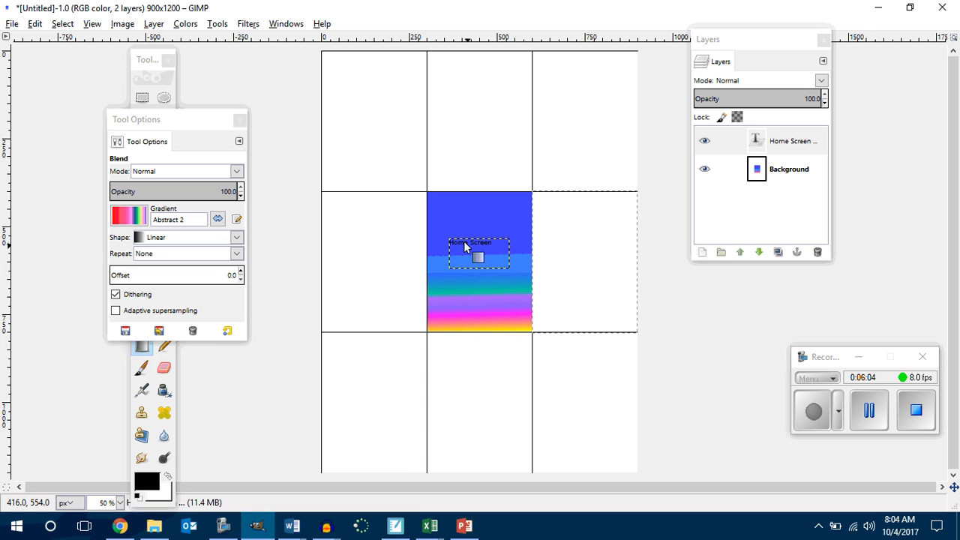
left_click_drag(580, 191, 585, 332)
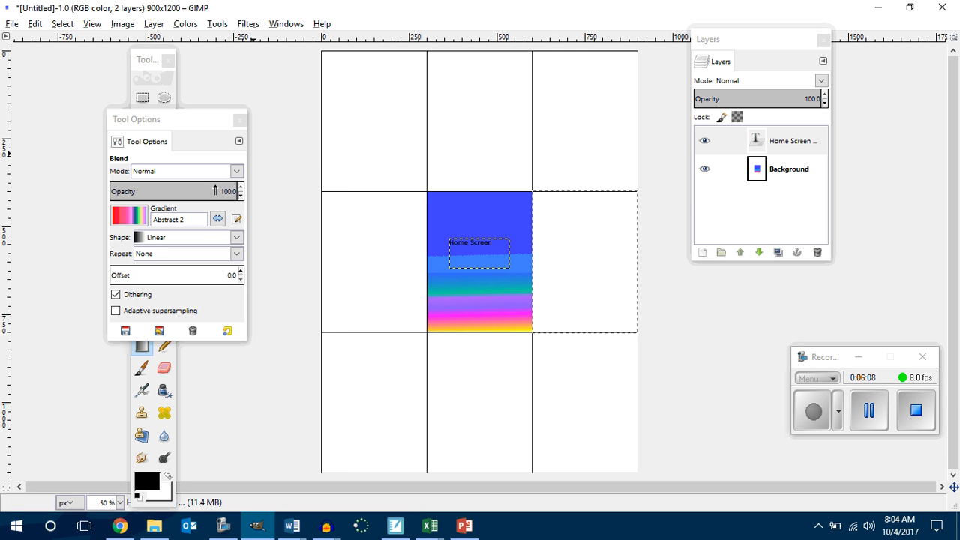
left_click(825, 39)
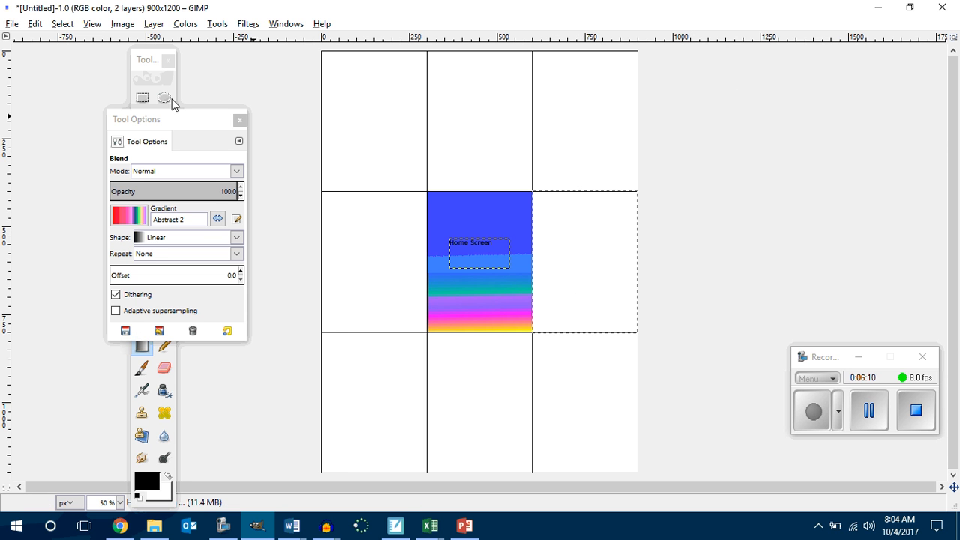
Step: Clear the current selection and reselect the middle-right cell from corner to corner with the Rectangle Select tool
left_click(142, 97)
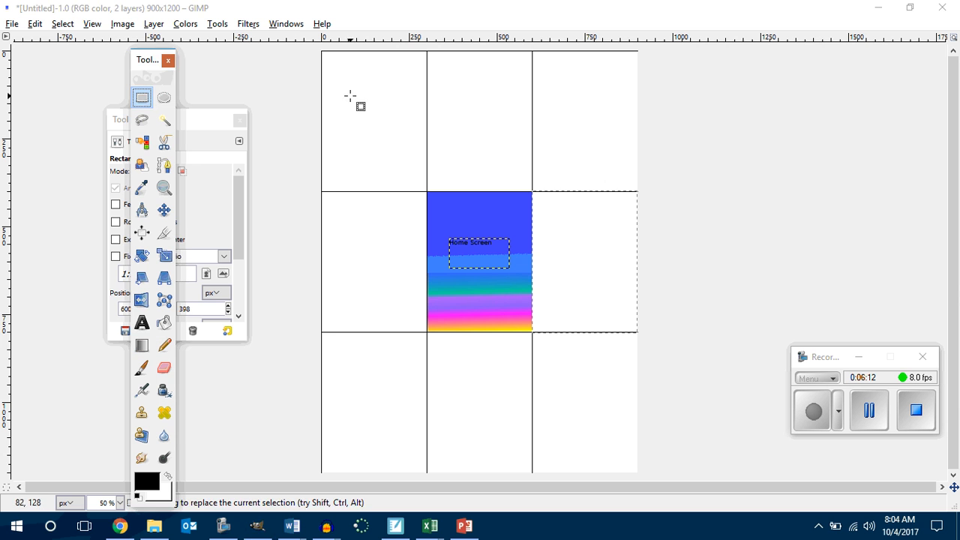
left_click(354, 95)
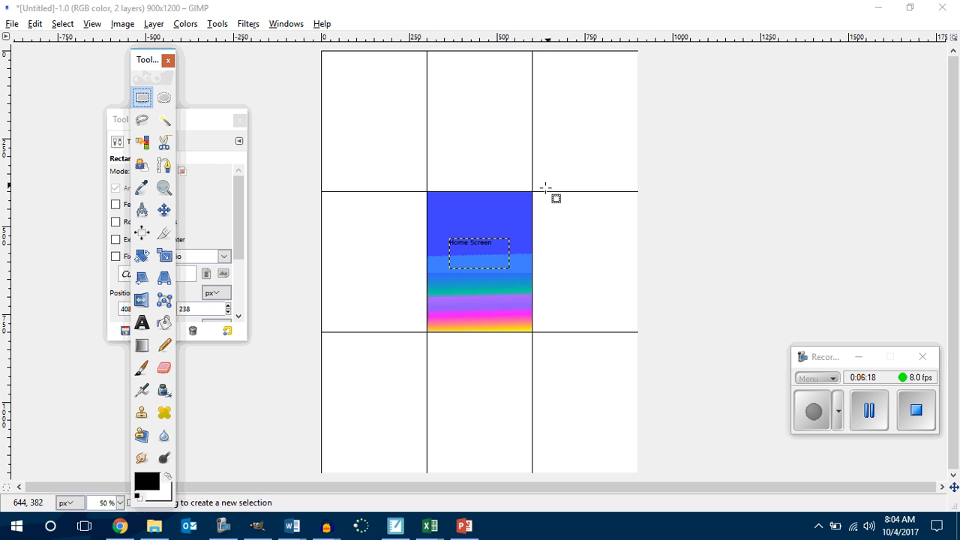
left_click_drag(532, 191, 637, 332)
Step: Activate the Blend tool and choose the Abstract 3 gradient
left_click(139, 341)
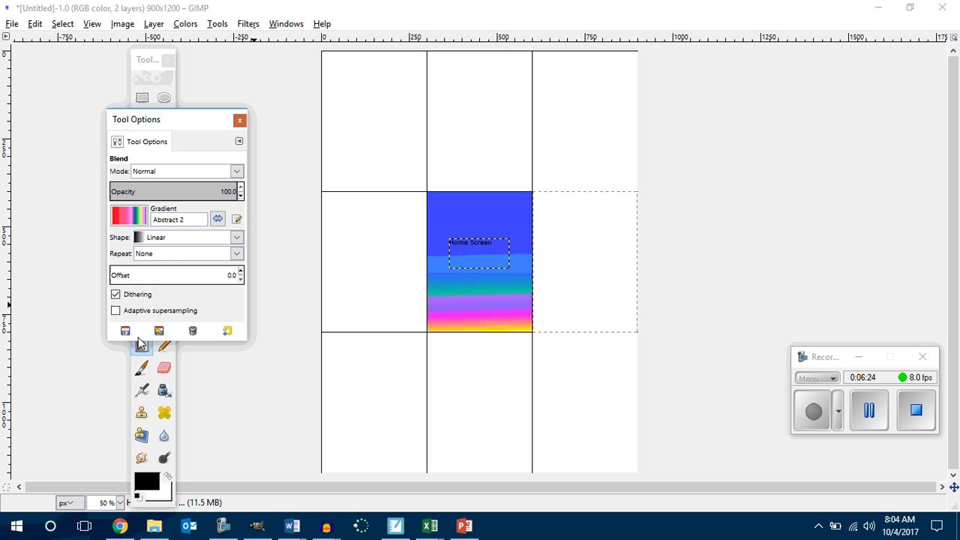
left_click(135, 216)
scroll(152, 319, "down", 1)
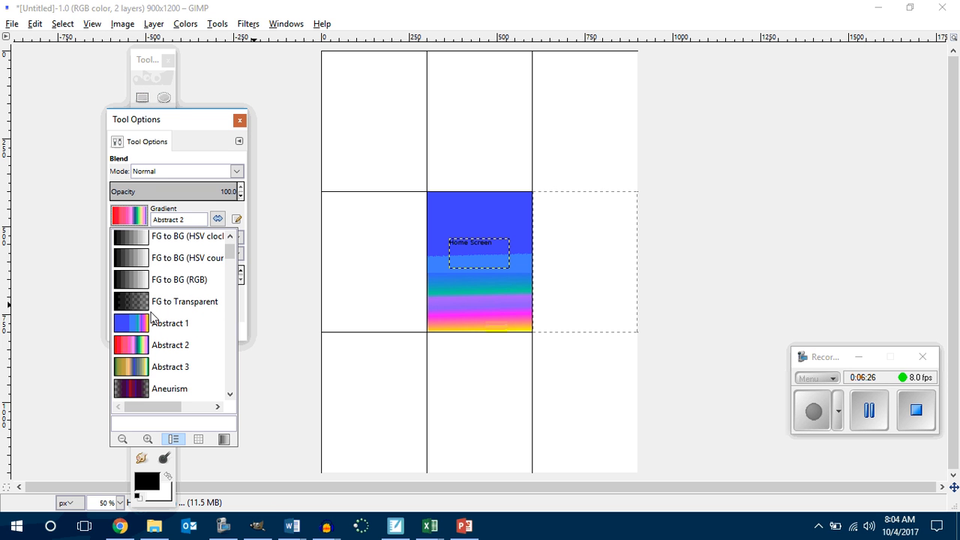
left_click(140, 375)
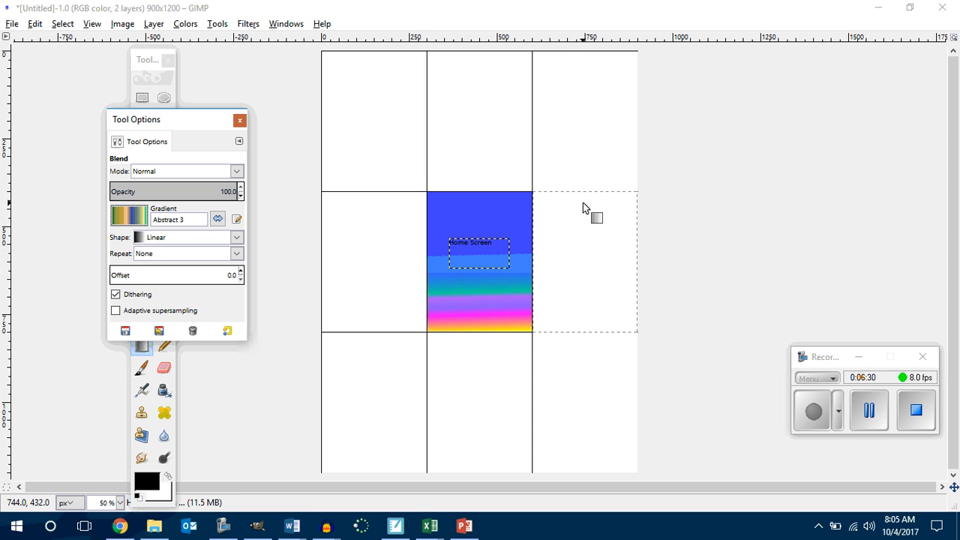
Step: Try to fill the middle-right cell with Abstract 3 from top to bottom, and undo back to before the Home Screen text was added
left_click_drag(583, 193, 582, 332)
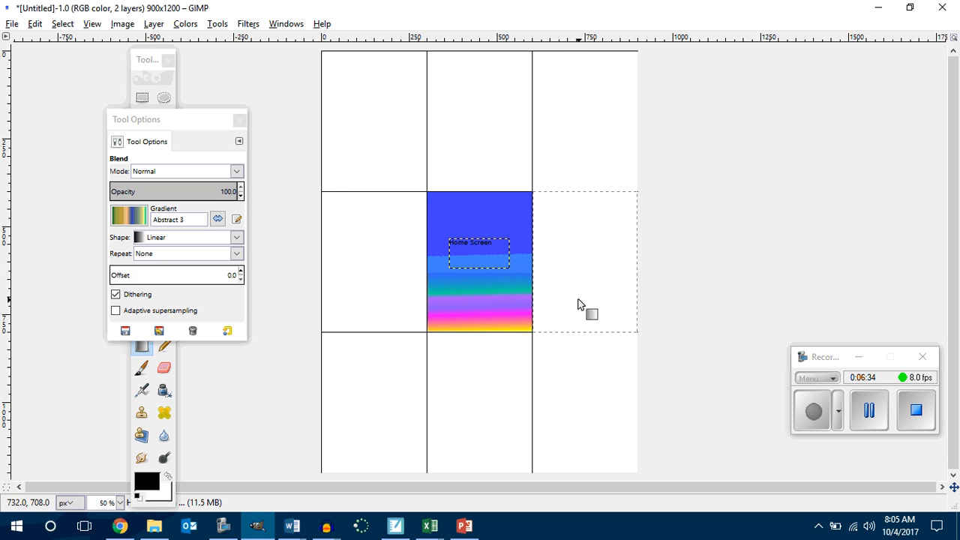
key("ctrl+z")
key("ctrl+z")
key("ctrl+z")
key("ctrl+z")
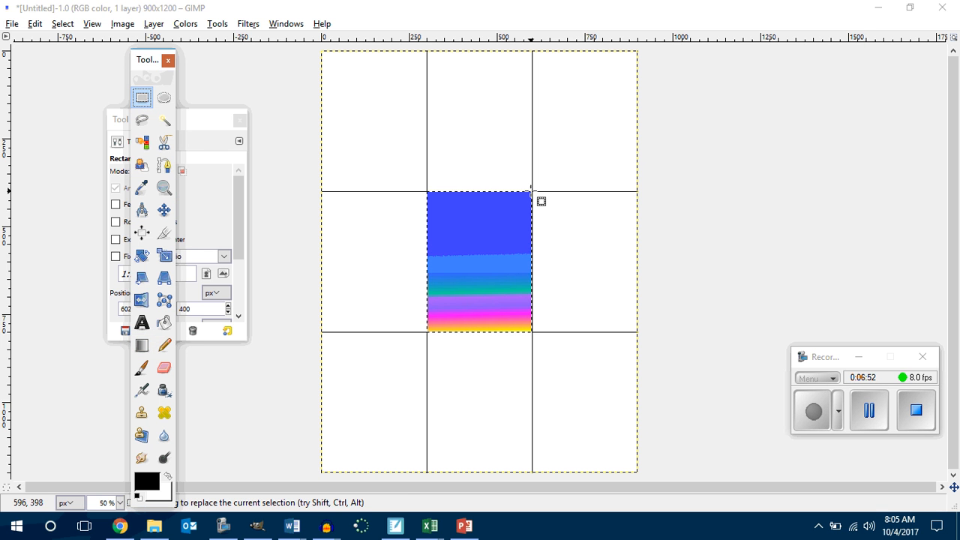
Step: Select the middle-right cell of the grid from corner to corner and activate the Blend tool for it
left_click_drag(533, 191, 638, 331)
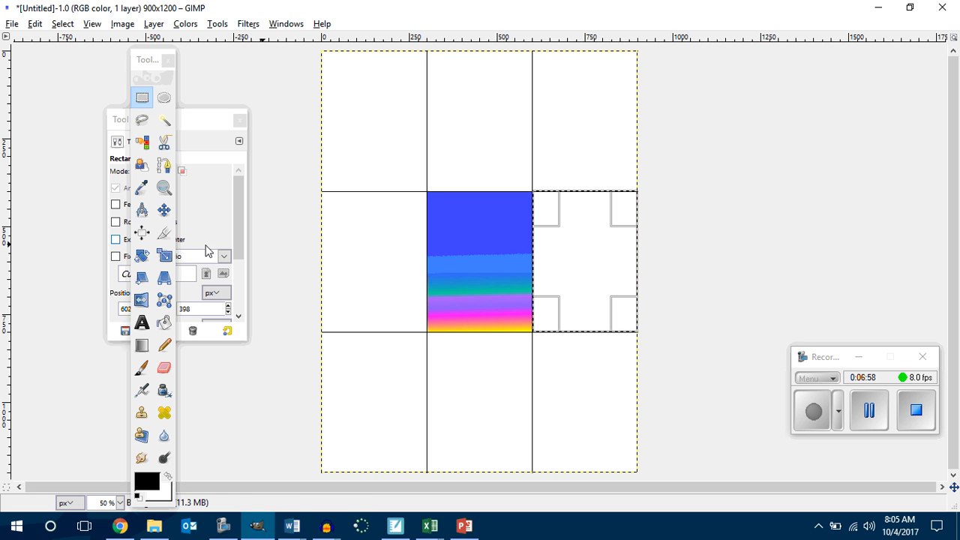
left_click(142, 345)
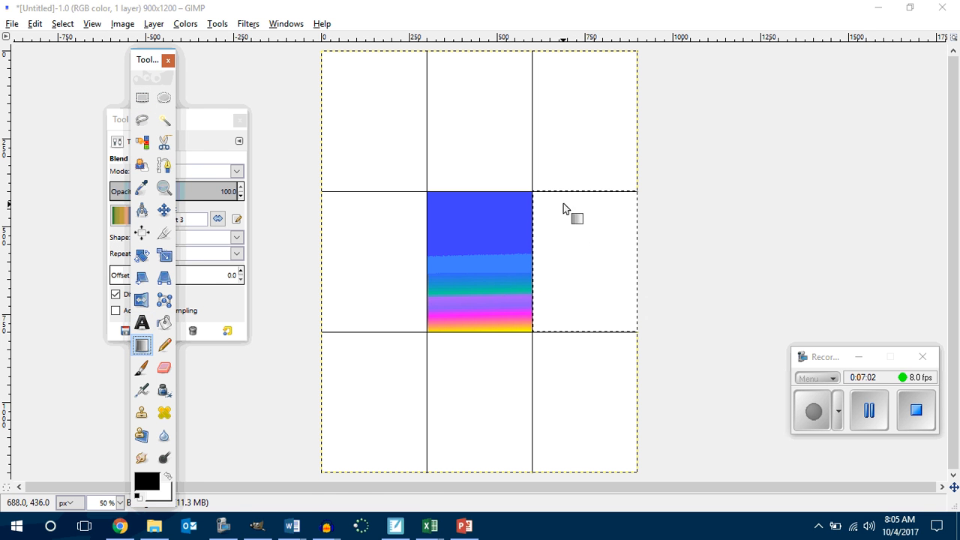
Step: Try the Abstract 3 gradient in the middle-right cell from top to bottom and from left to right, undoing each fill
left_click_drag(585, 192, 585, 332)
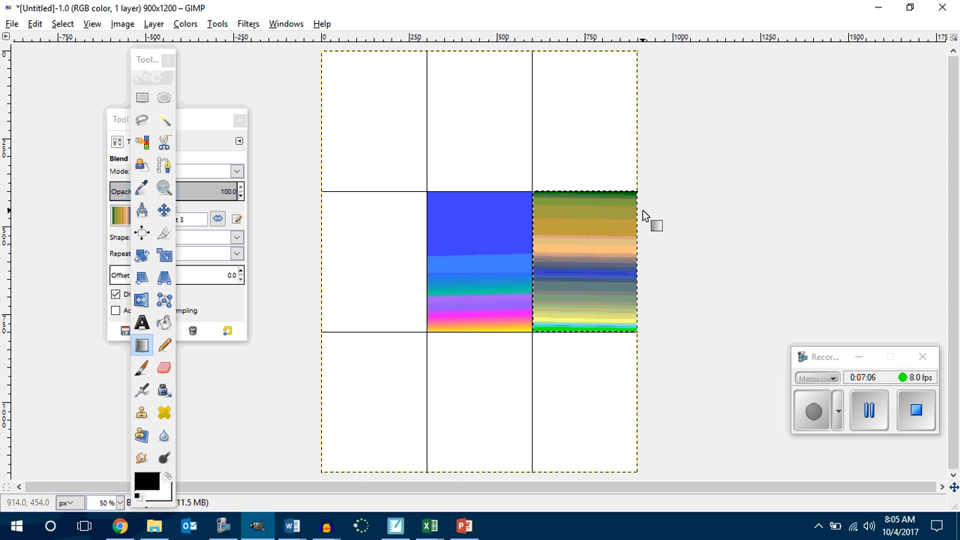
key("ctrl+z")
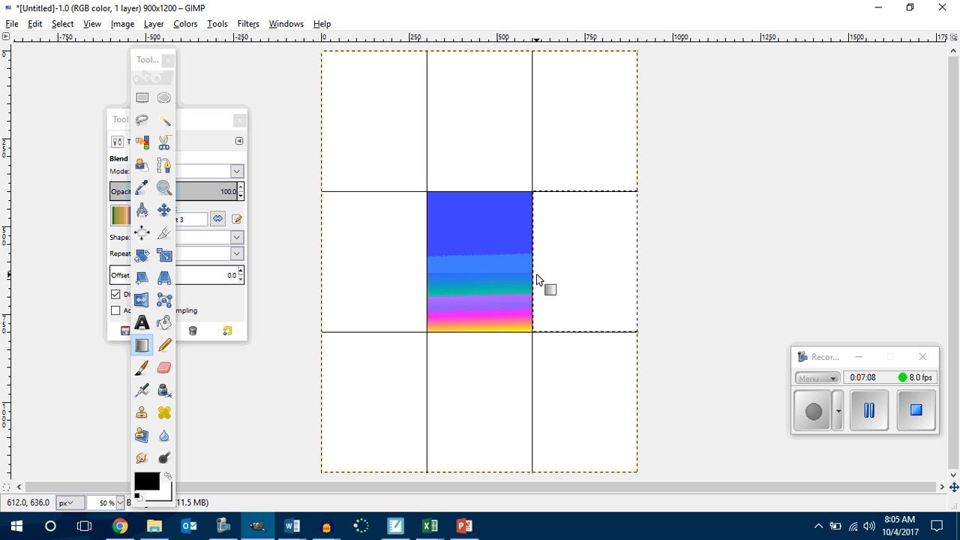
left_click_drag(536, 266, 627, 265)
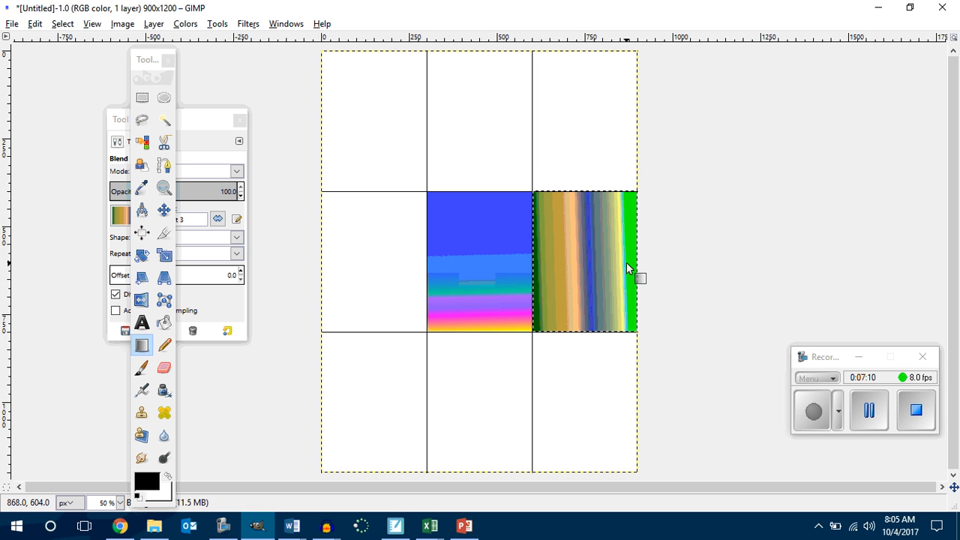
key("ctrl+z")
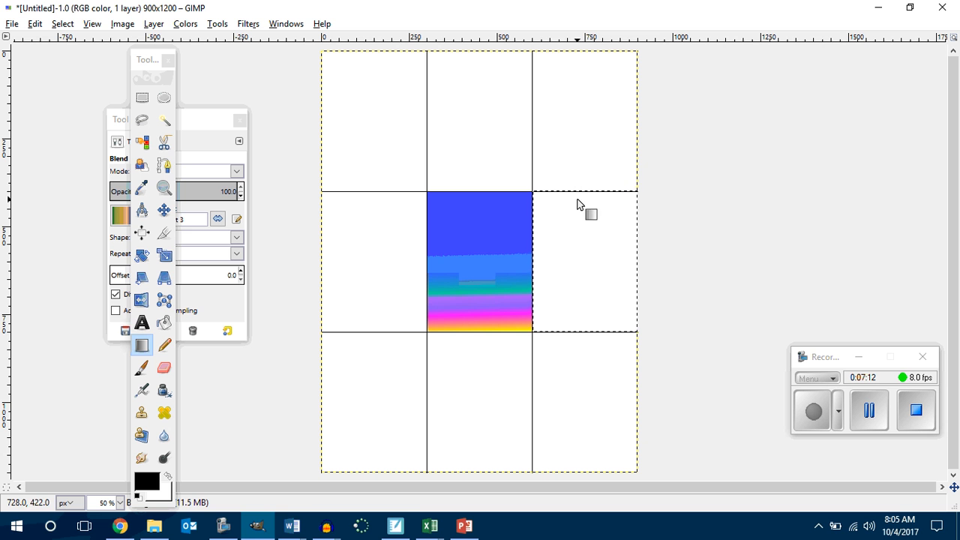
Step: Fill the middle-right cell with the Abstract 3 gradient from top to bottom, and select the top-right cell with the Rectangle Select tool
left_click_drag(579, 191, 585, 332)
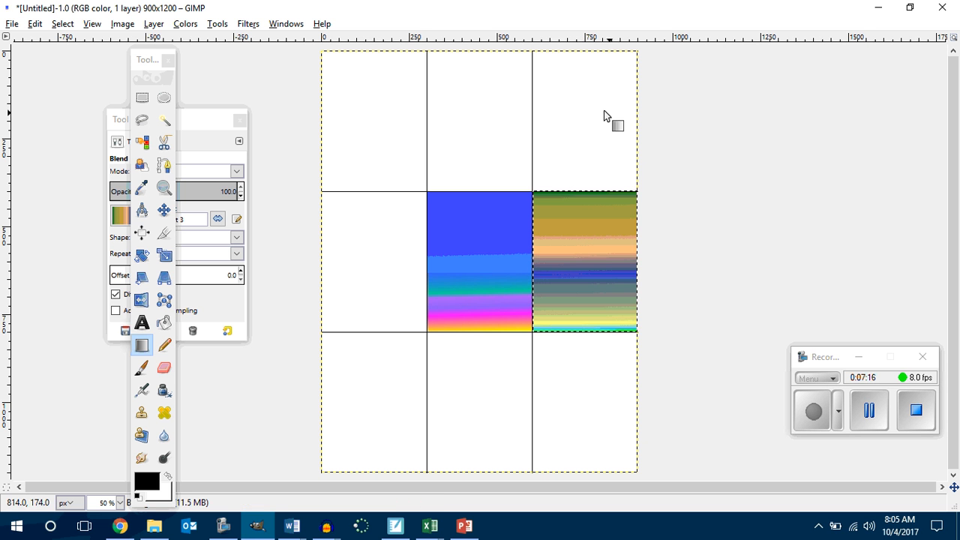
left_click(141, 97)
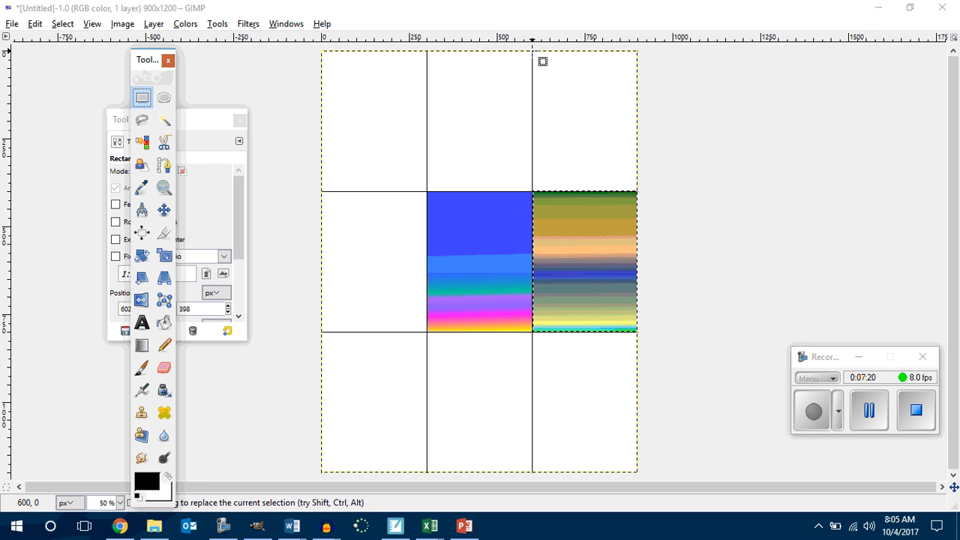
left_click_drag(533, 51, 636, 189)
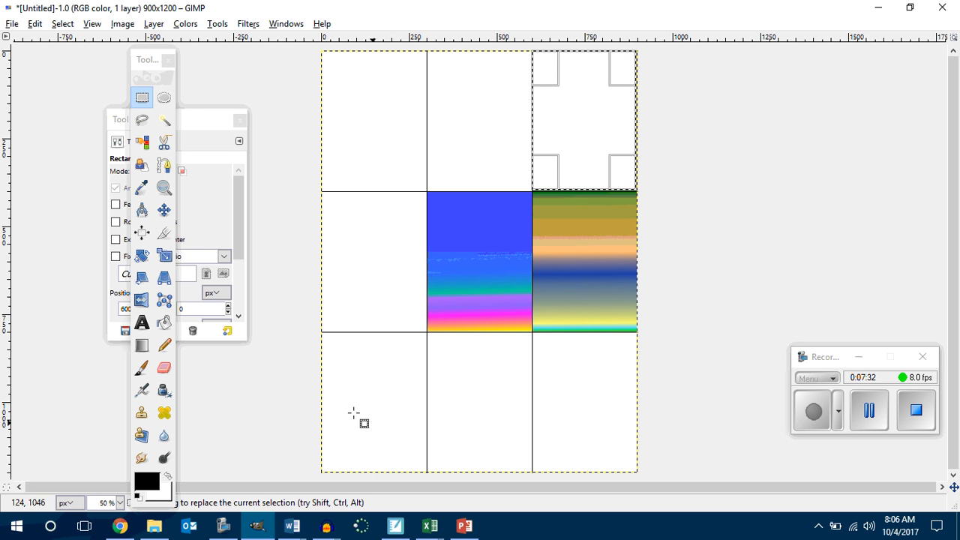
Step: Fill the selected top-right cell with the Browns gradient from top to bottom using the Blend tool
left_click(143, 346)
left_click(127, 216)
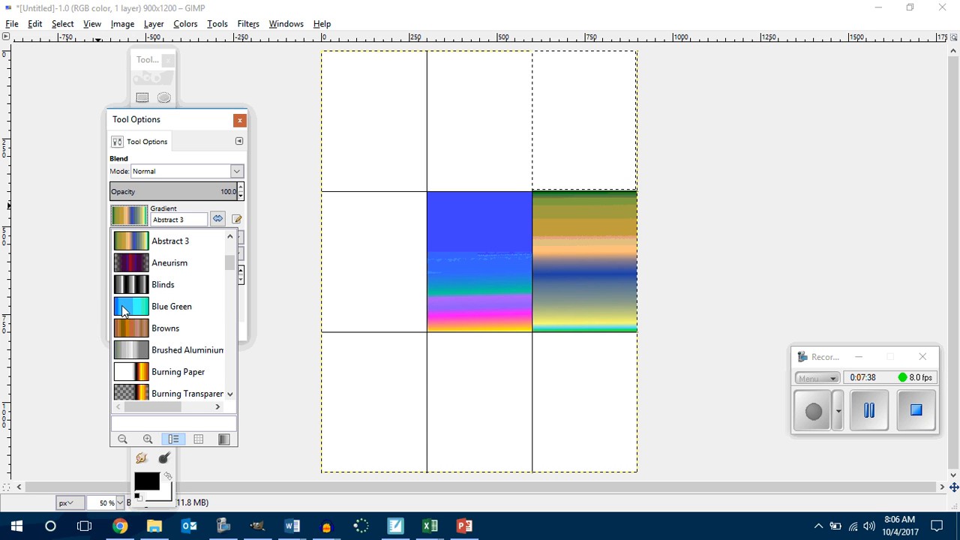
left_click(136, 330)
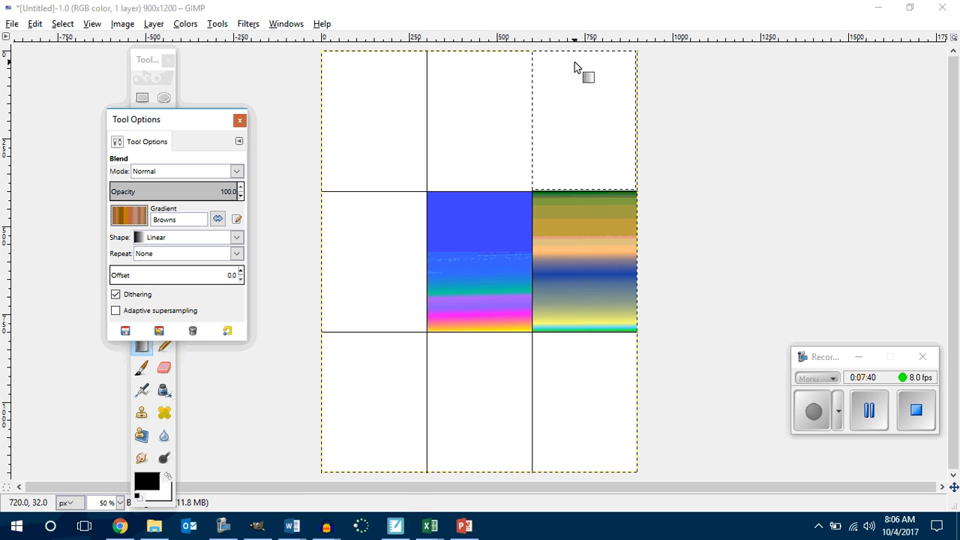
left_click_drag(576, 60, 577, 190)
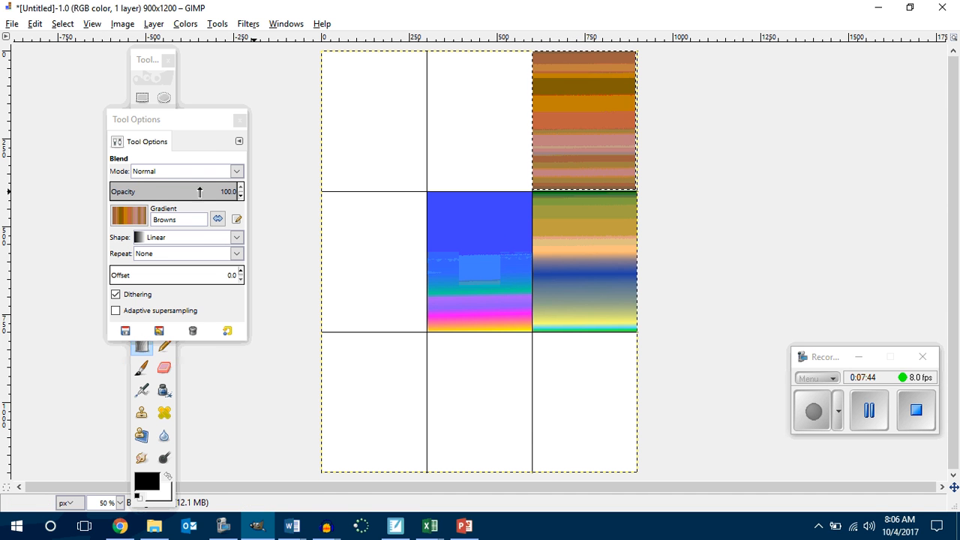
Step: Select the top-middle cell from corner to corner and fill it with the Caribbean Blues gradient from top to bottom
left_click_drag(144, 124, 208, 120)
left_click(142, 98)
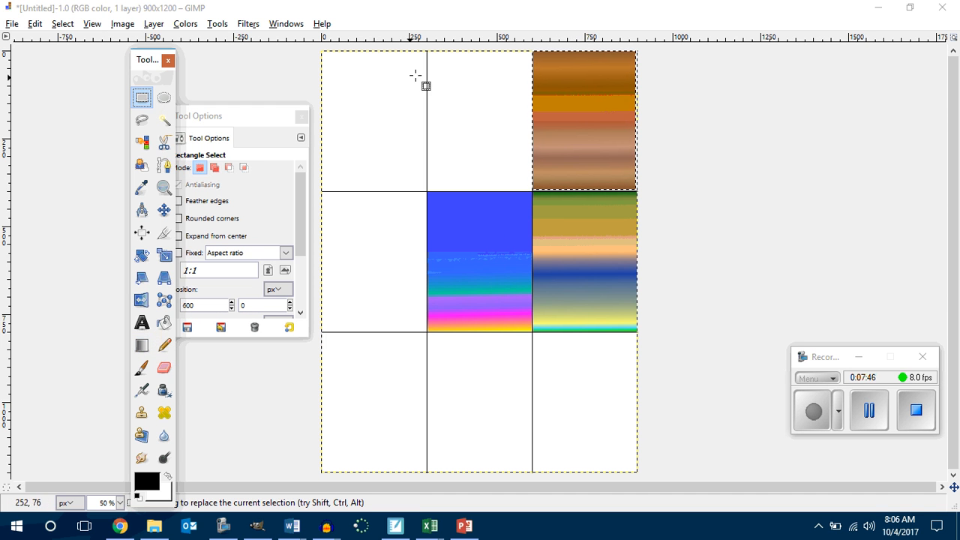
left_click_drag(427, 50, 531, 191)
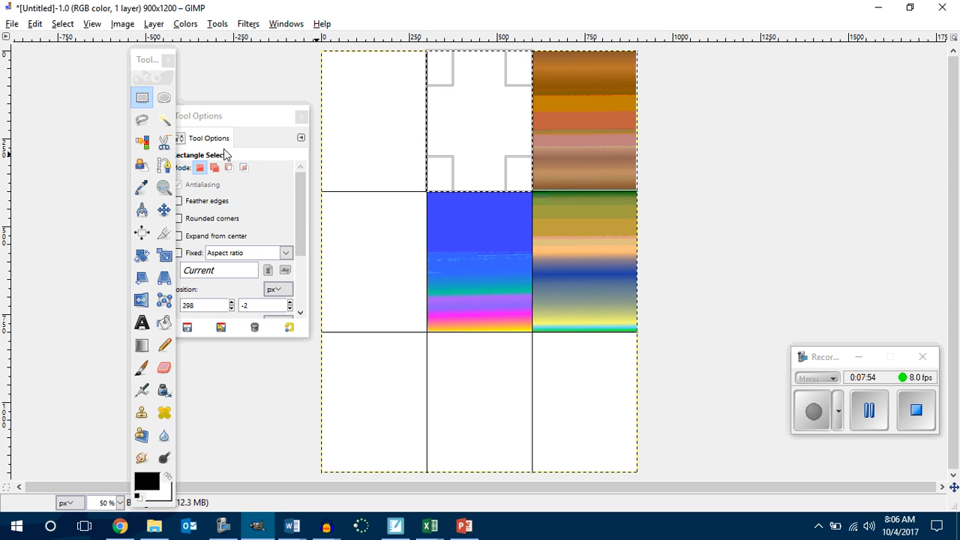
left_click(142, 346)
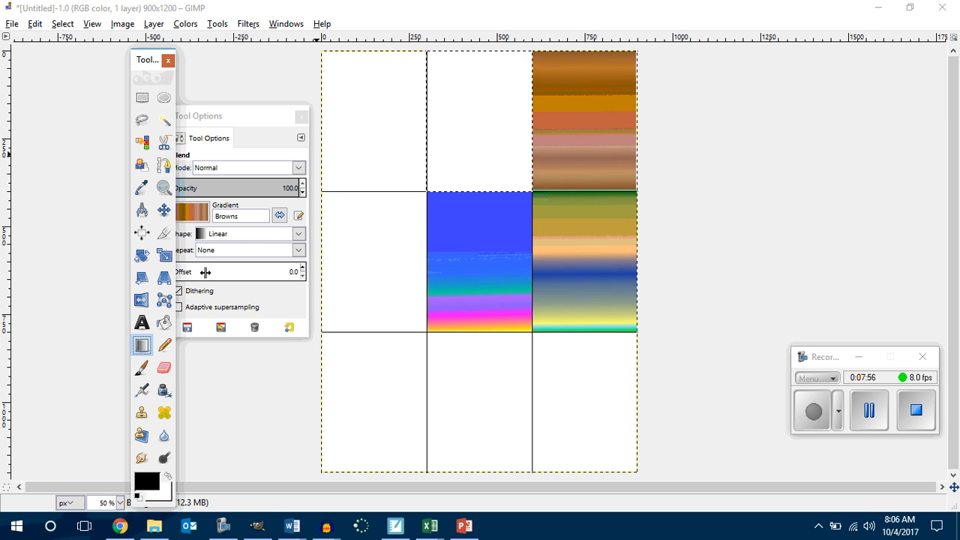
left_click(191, 215)
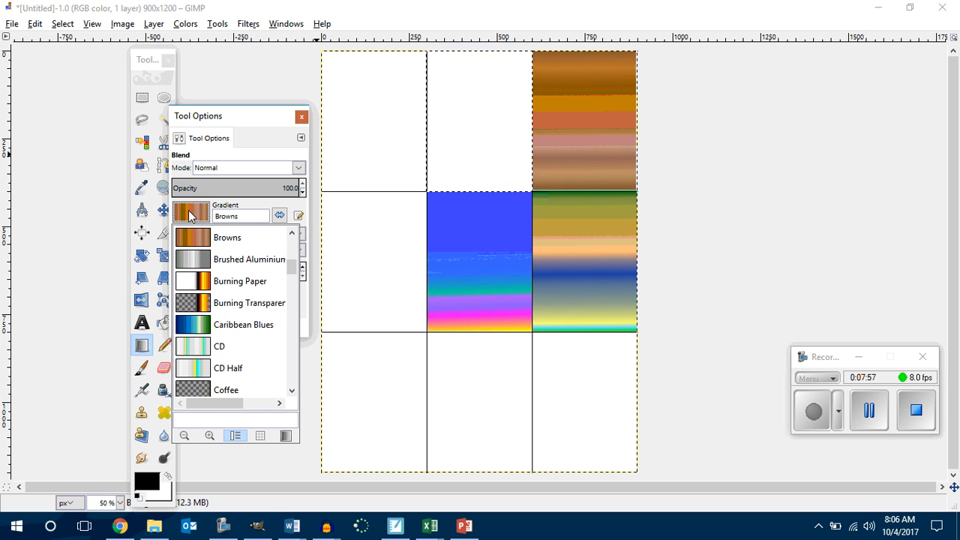
left_click(197, 330)
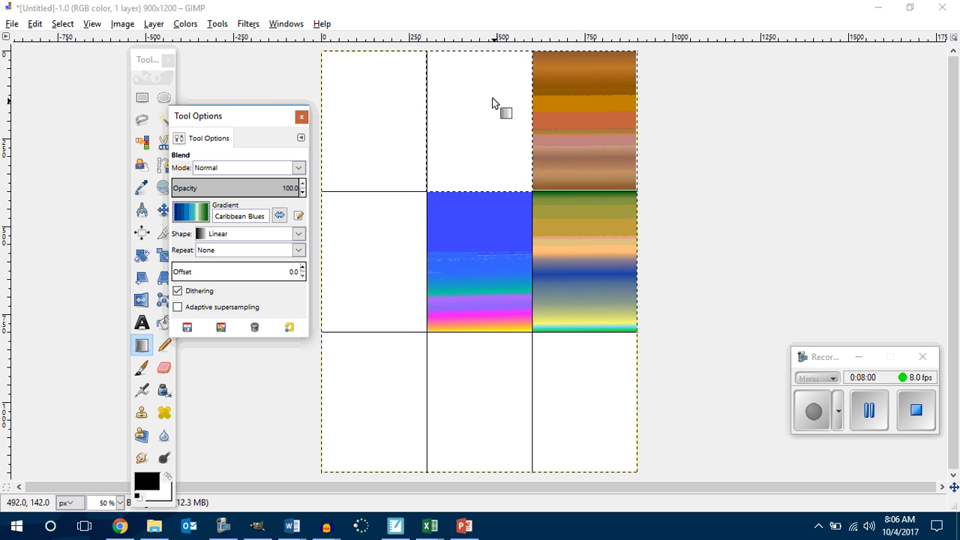
left_click_drag(478, 52, 480, 193)
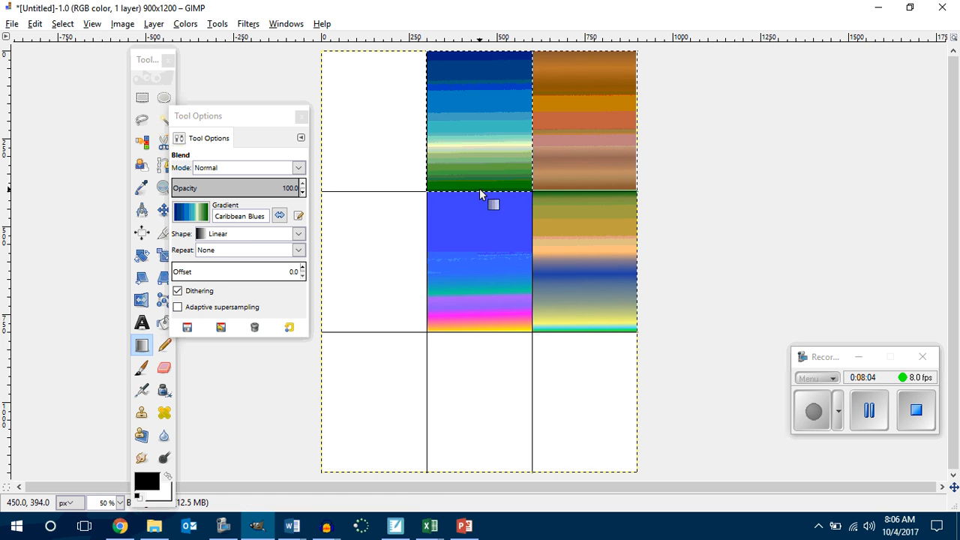
Step: Select the top-left cell from corner to corner and fill it with the Cold Steel gradient from top to bottom
left_click(141, 97)
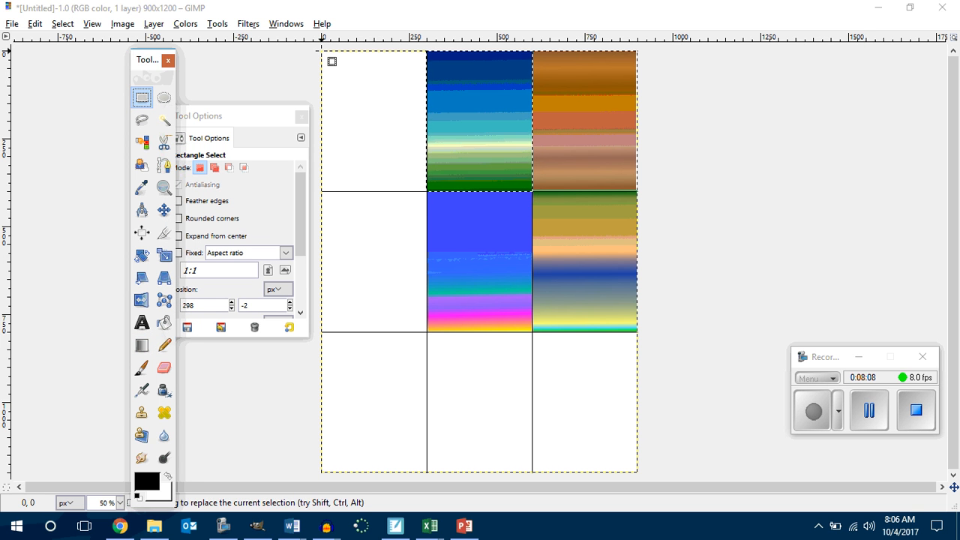
left_click_drag(322, 51, 430, 195)
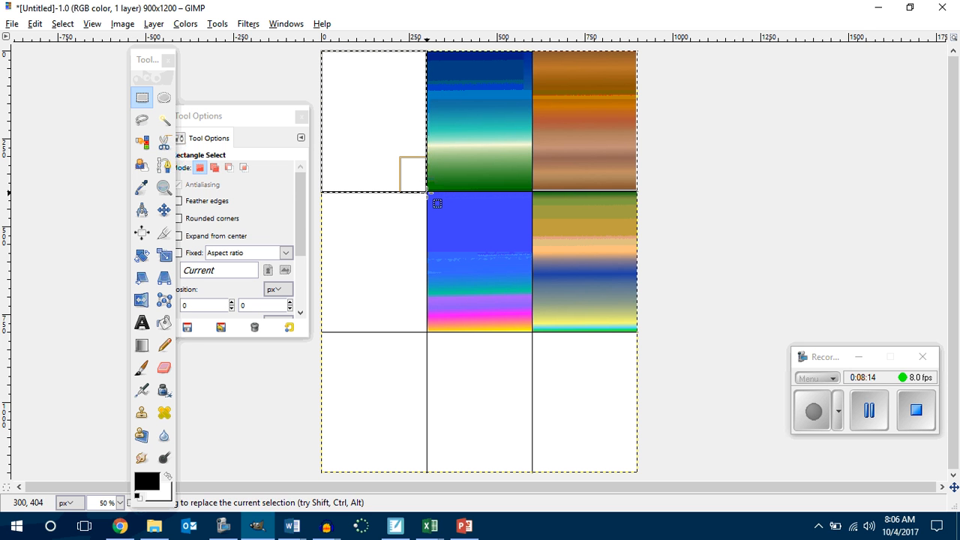
left_click(142, 345)
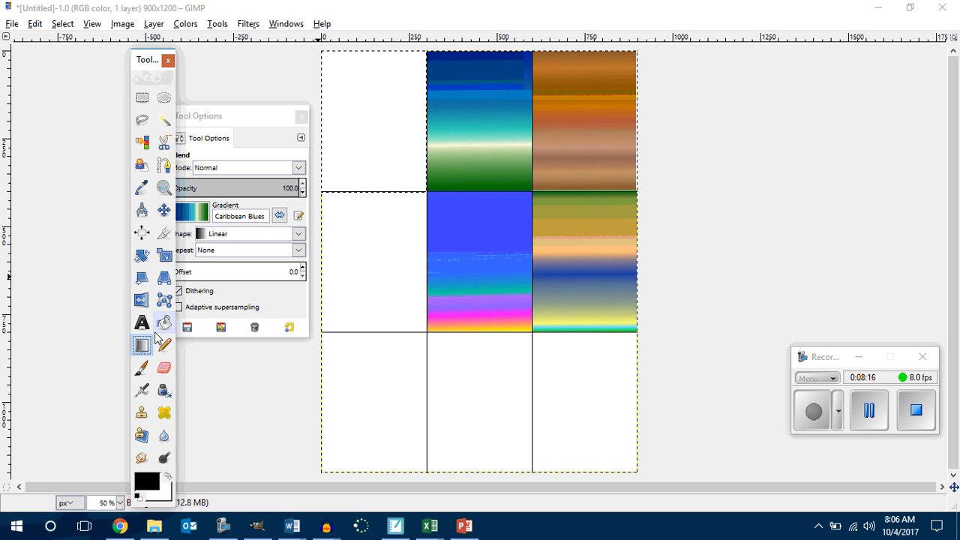
left_click(202, 217)
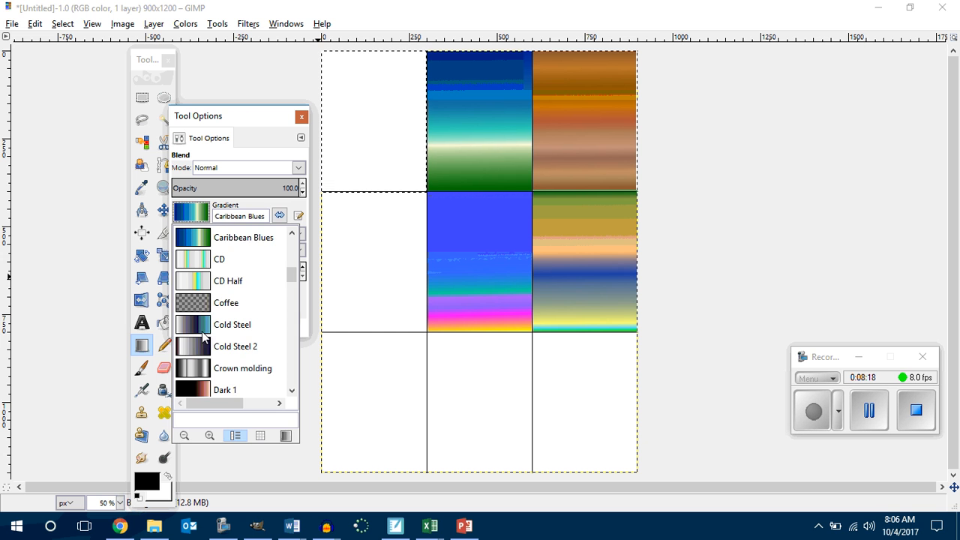
left_click(203, 335)
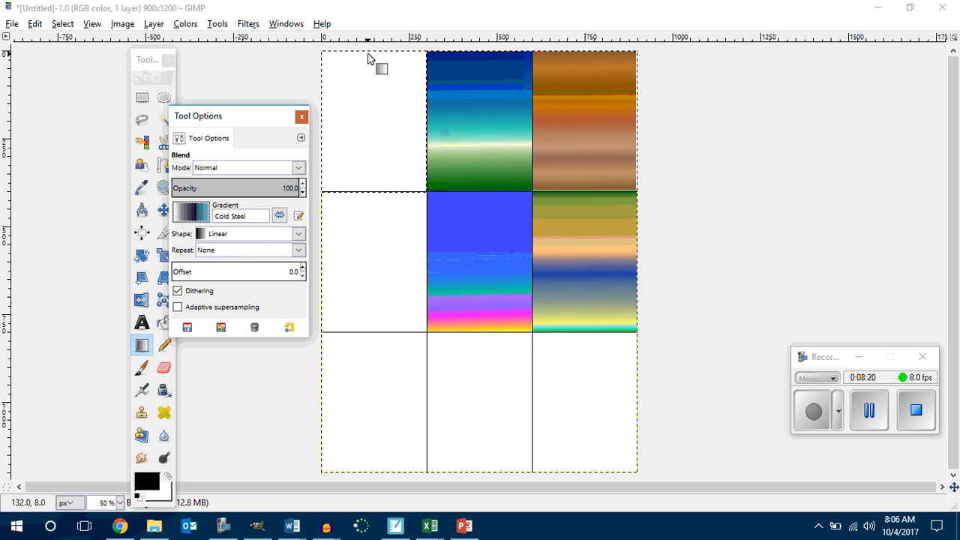
left_click_drag(368, 52, 369, 196)
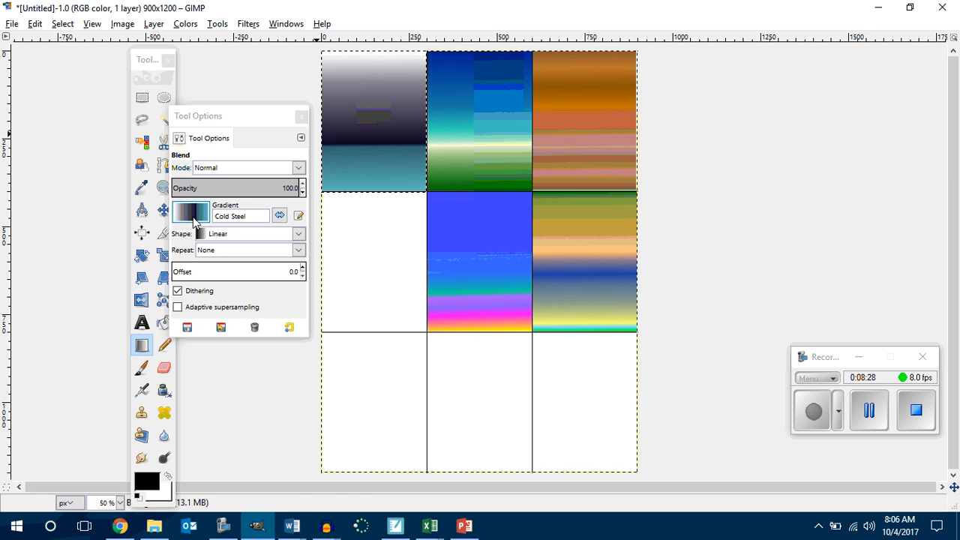
Step: Select the middle-left cell from corner to corner and fill it with the Horizon 1 gradient from top to bottom
left_click(141, 98)
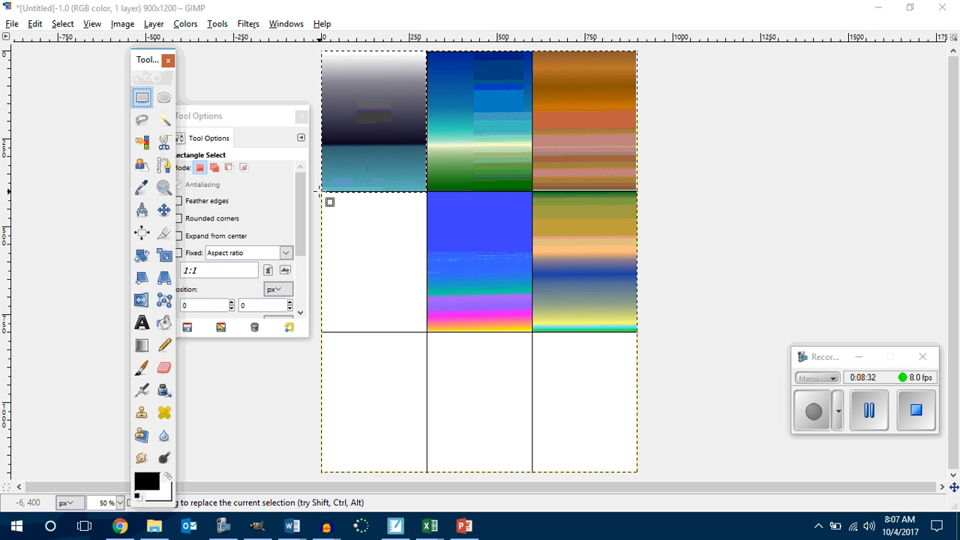
left_click_drag(322, 193, 430, 333)
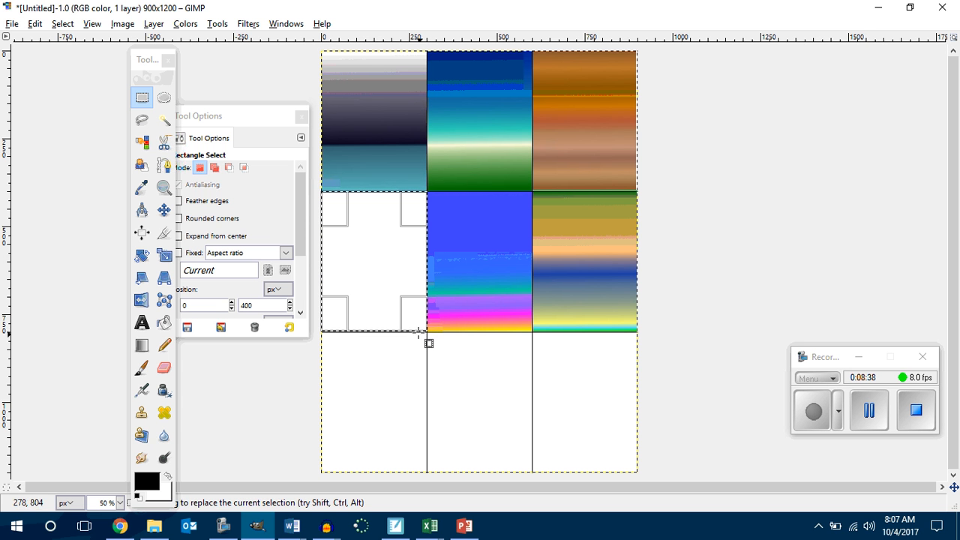
left_click(142, 345)
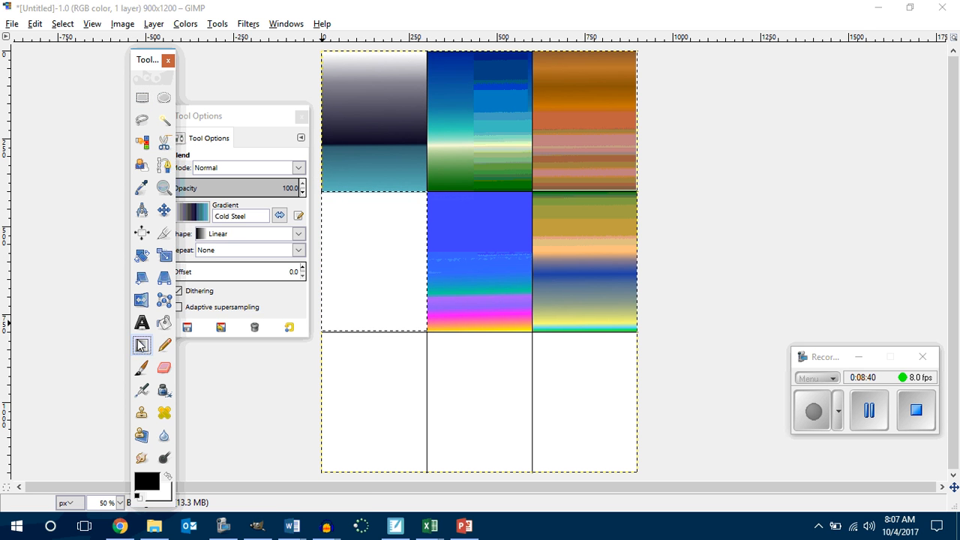
left_click(192, 216)
scroll(204, 317, "down", 1)
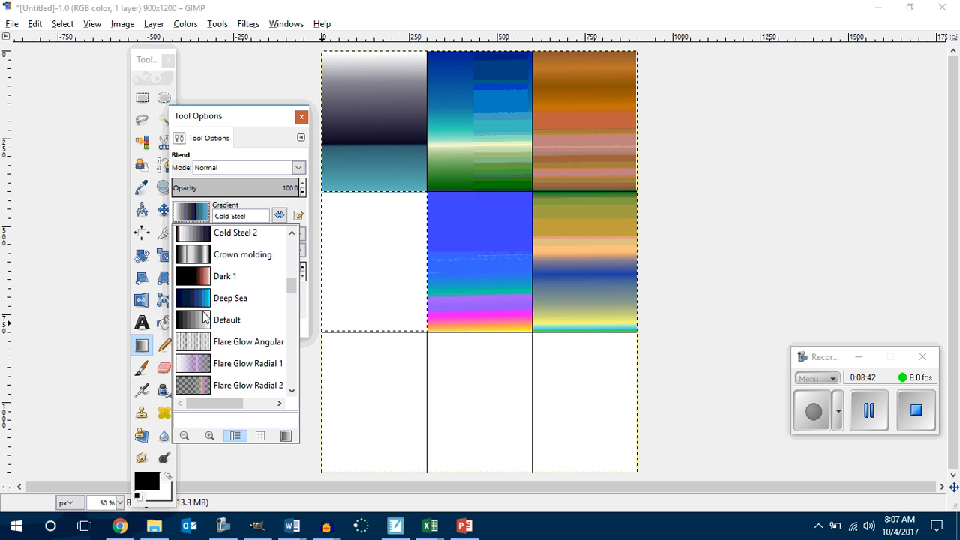
scroll(203, 316, "down", 13)
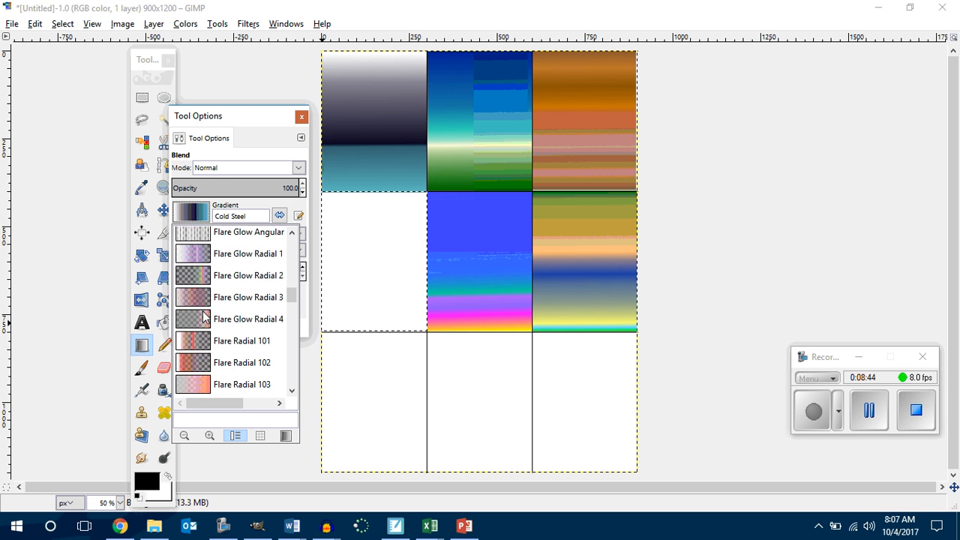
scroll(204, 316, "down", 4)
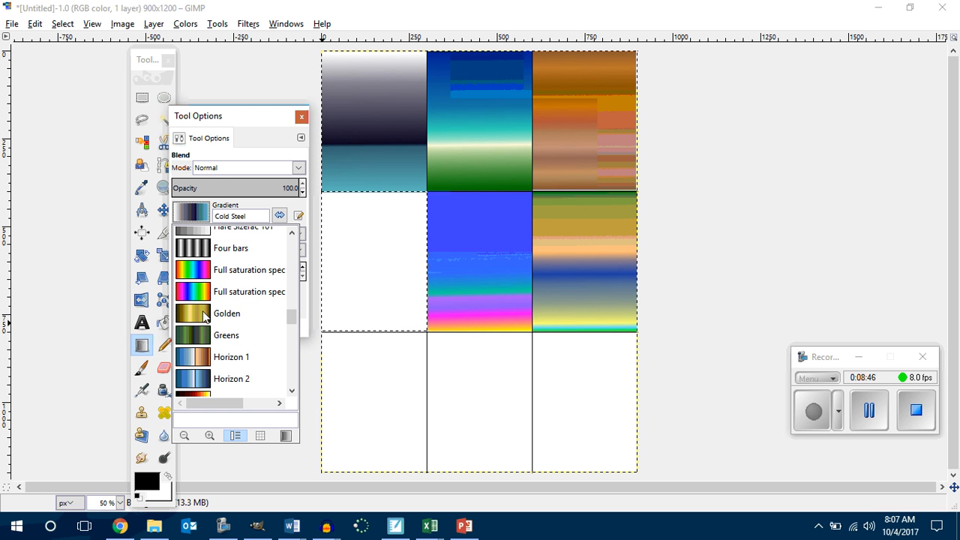
left_click(200, 363)
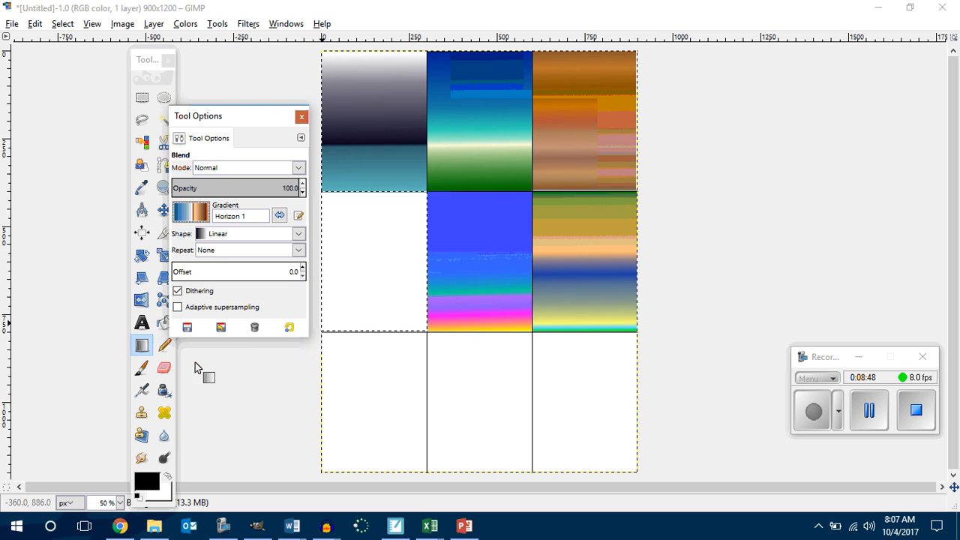
left_click_drag(368, 193, 368, 333)
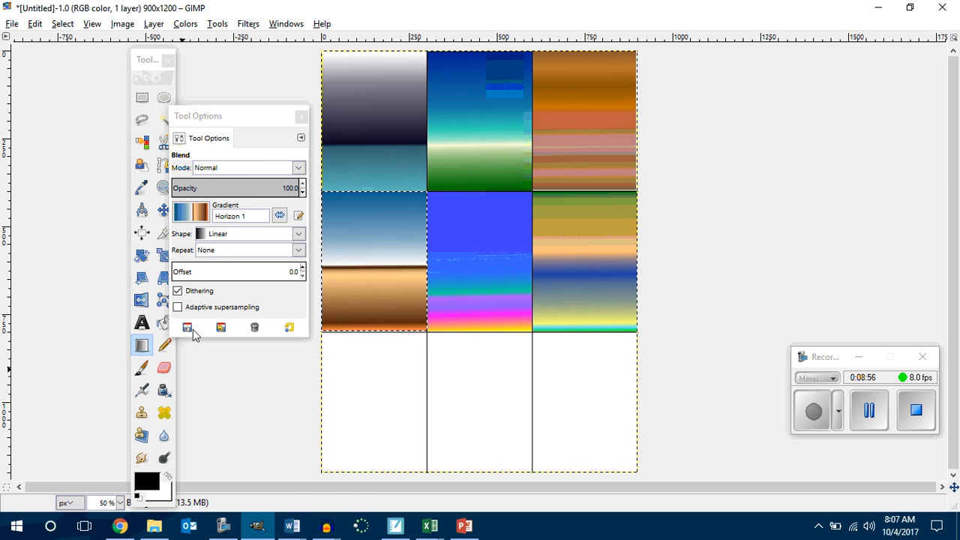
Step: Select the bottom-left cell from corner to corner and fill it with the Skyline gradient from top to bottom
left_click(142, 98)
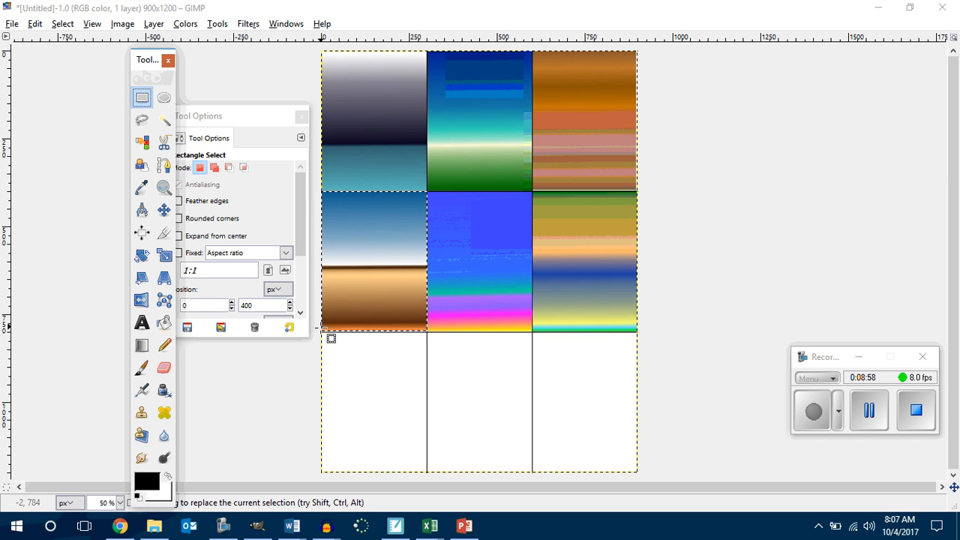
left_click_drag(322, 332, 427, 472)
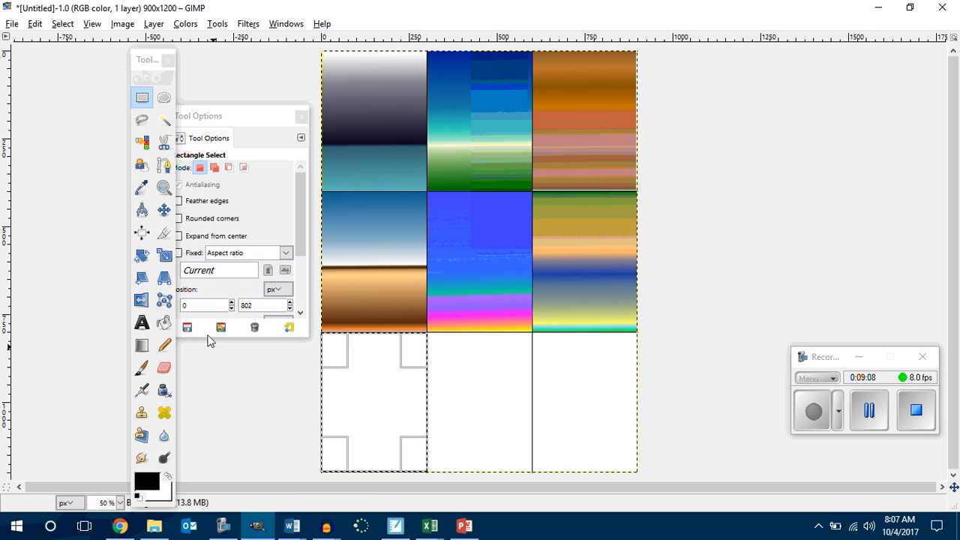
left_click_drag(144, 60, 88, 67)
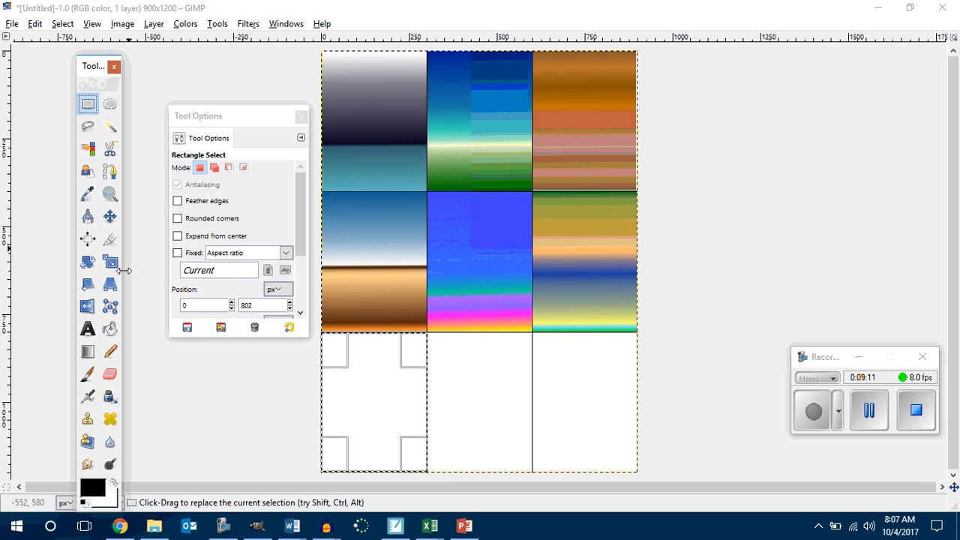
left_click(89, 357)
left_click(191, 212)
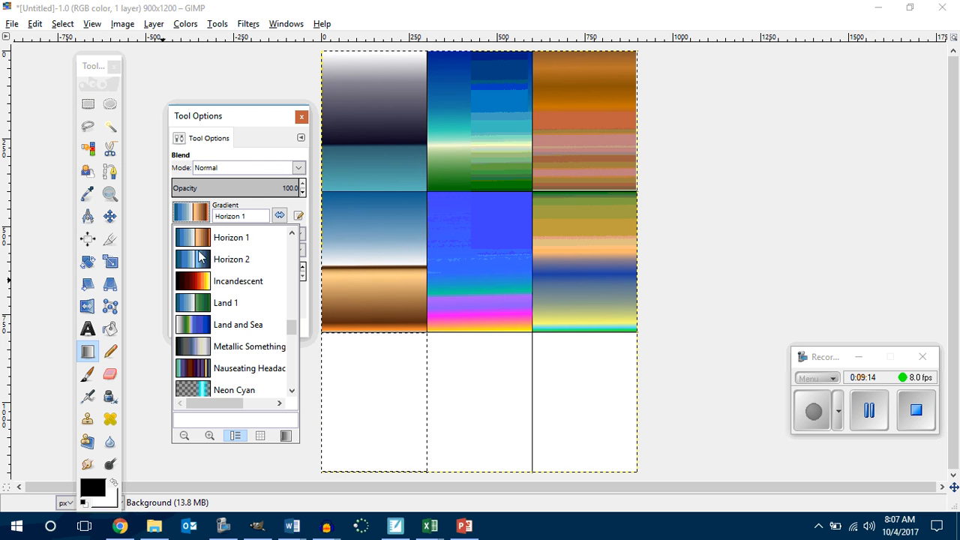
scroll(225, 303, "down", 5)
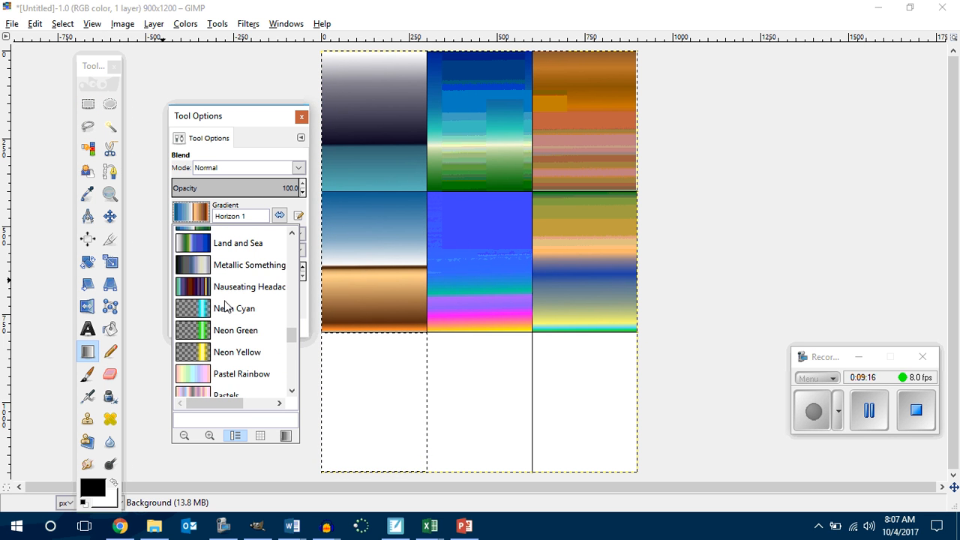
scroll(225, 305, "down", 3)
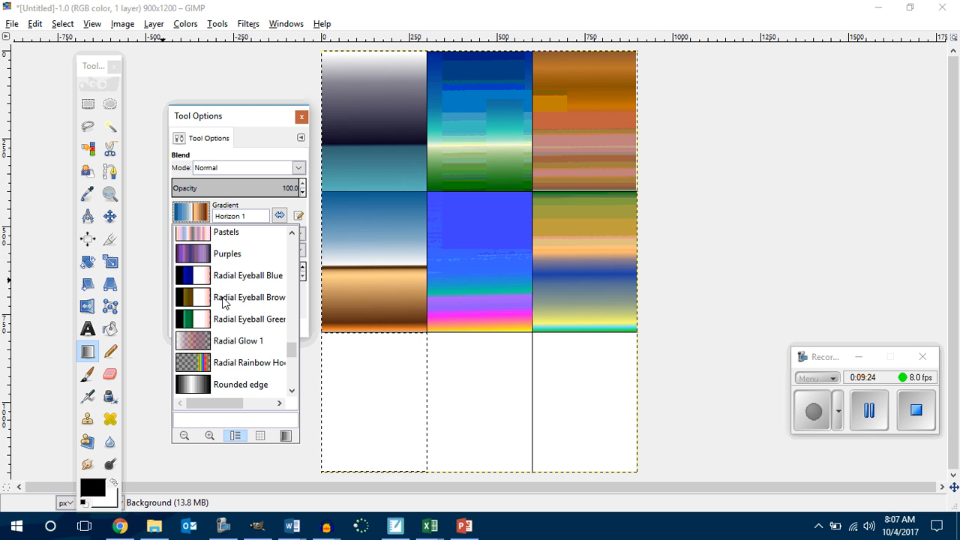
scroll(223, 304, "down", 4)
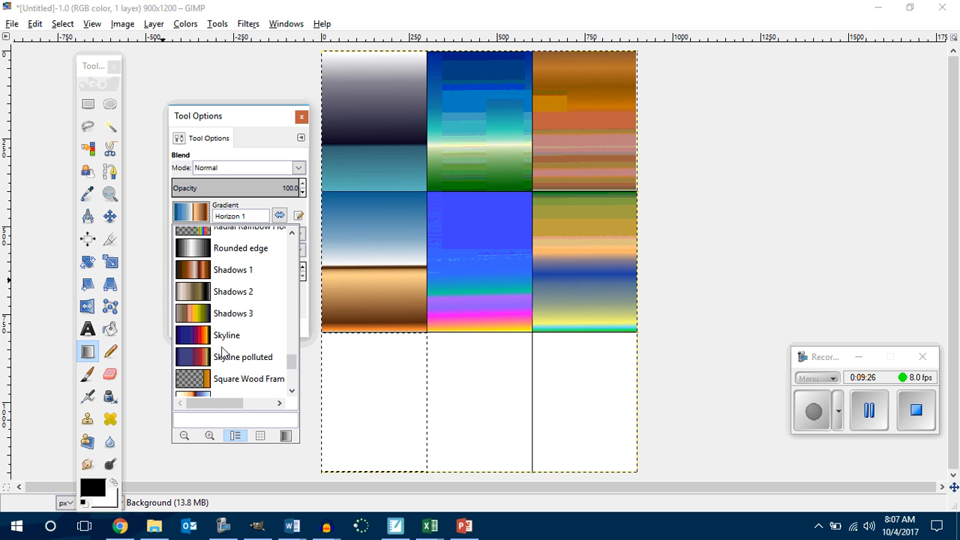
left_click(193, 338)
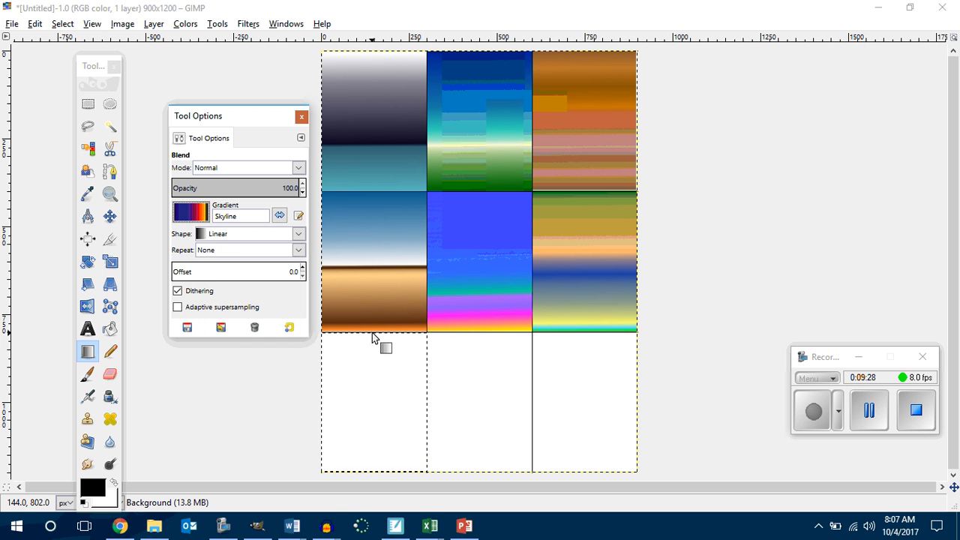
left_click_drag(372, 332, 370, 474)
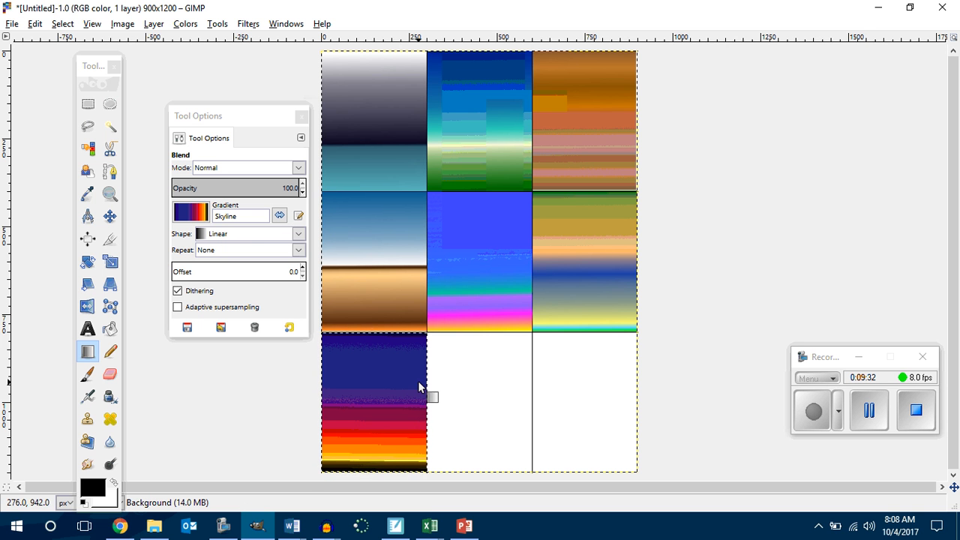
Step: Select the bottom-middle cell from corner to corner and fill it with the Tropical Colors gradient from top to bottom
left_click(88, 104)
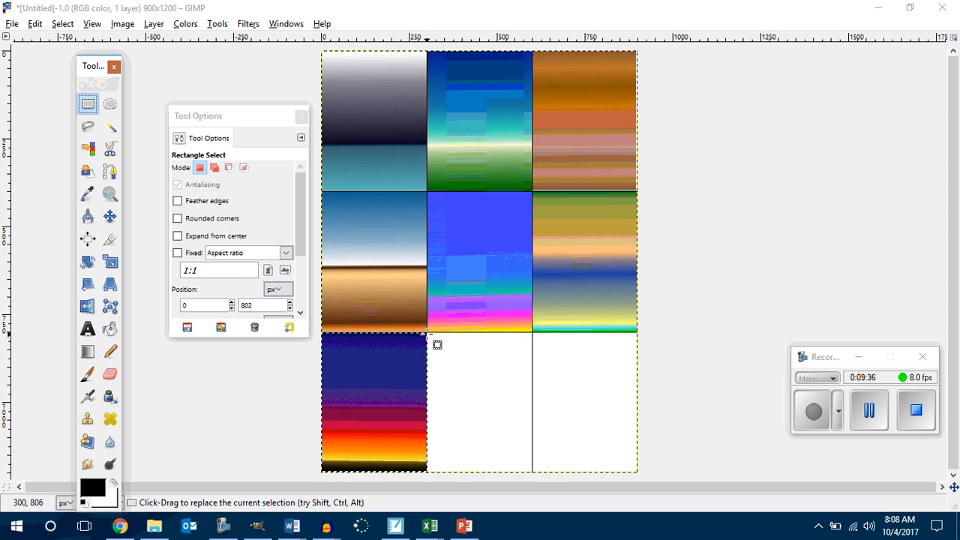
left_click_drag(427, 333, 534, 471)
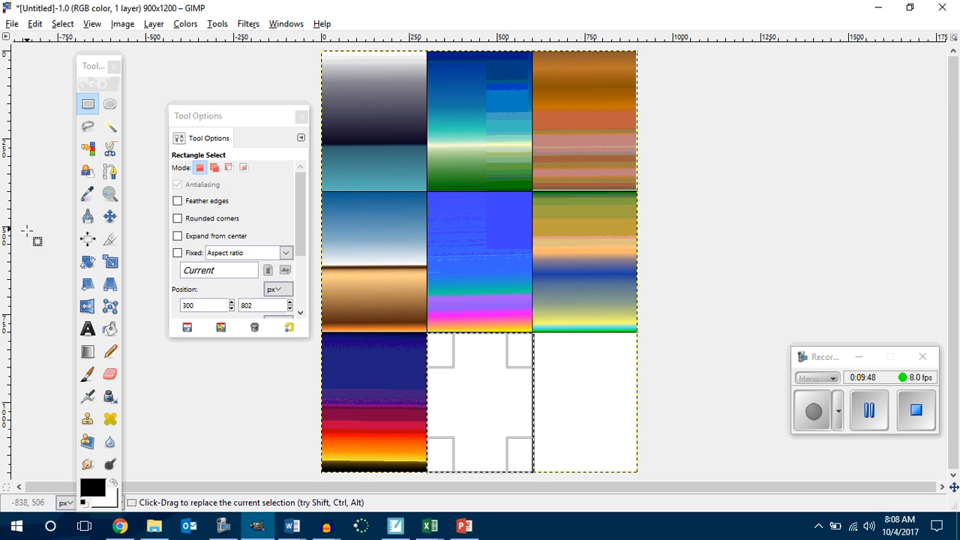
left_click(94, 348)
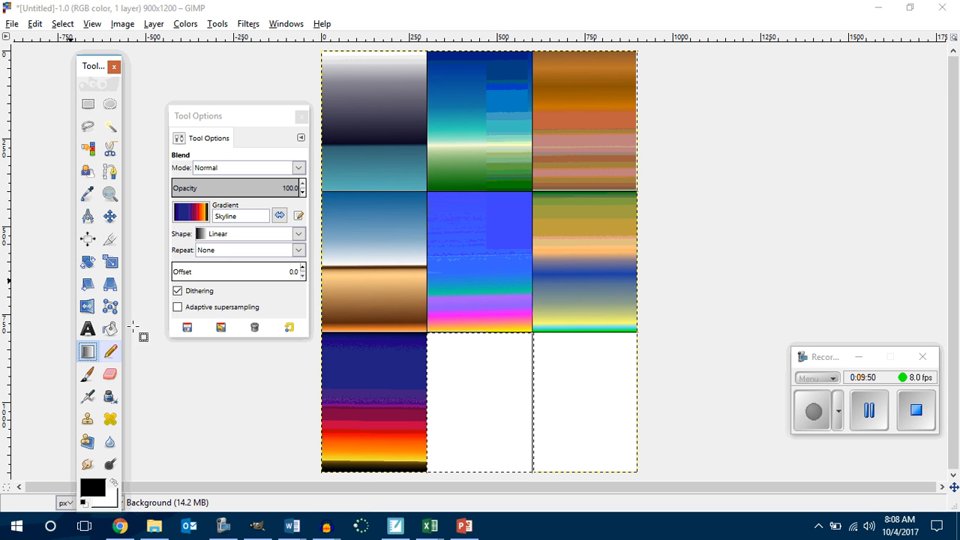
left_click(192, 215)
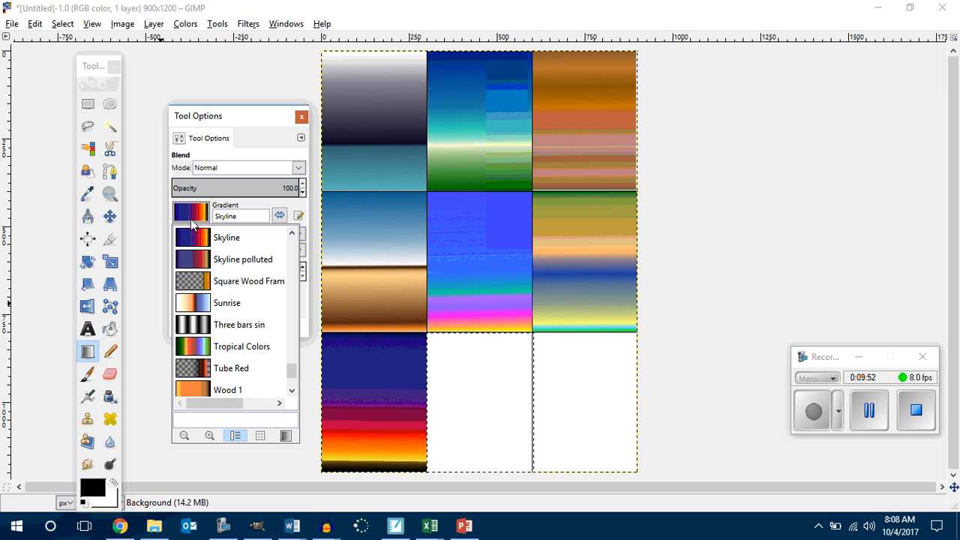
left_click(197, 347)
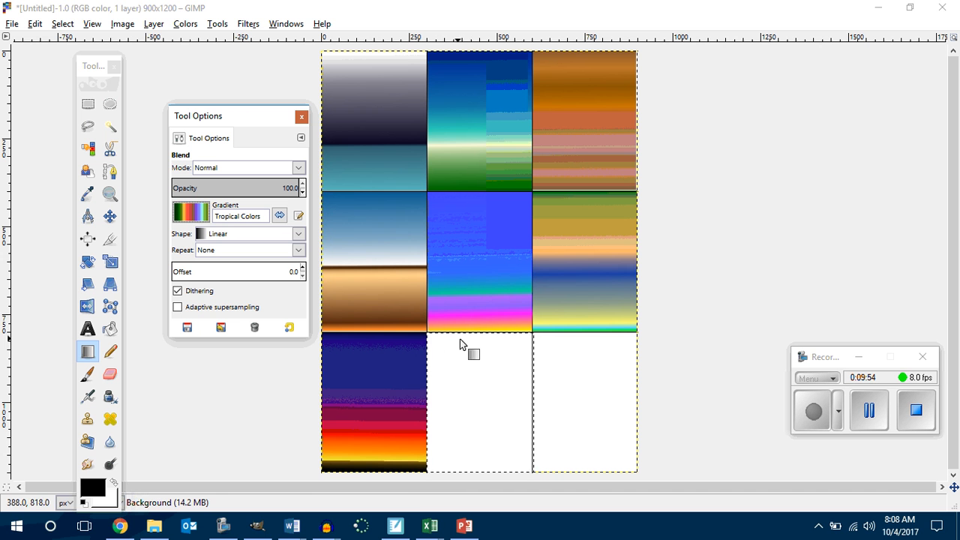
left_click_drag(472, 333, 476, 471)
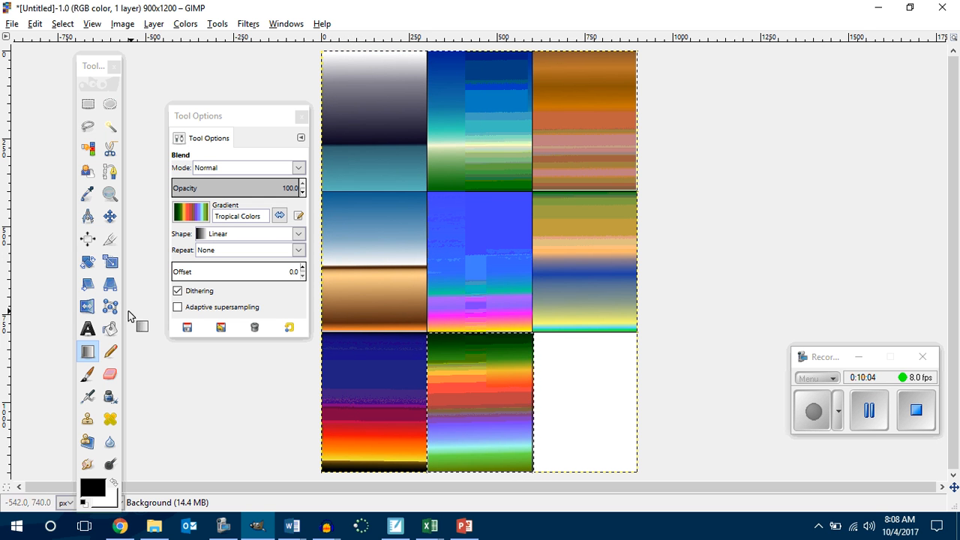
Step: Switch the Blend gradient to Yellow Orange, try a top-to-bottom fill over the bottom-right cell and undo it
left_click(88, 351)
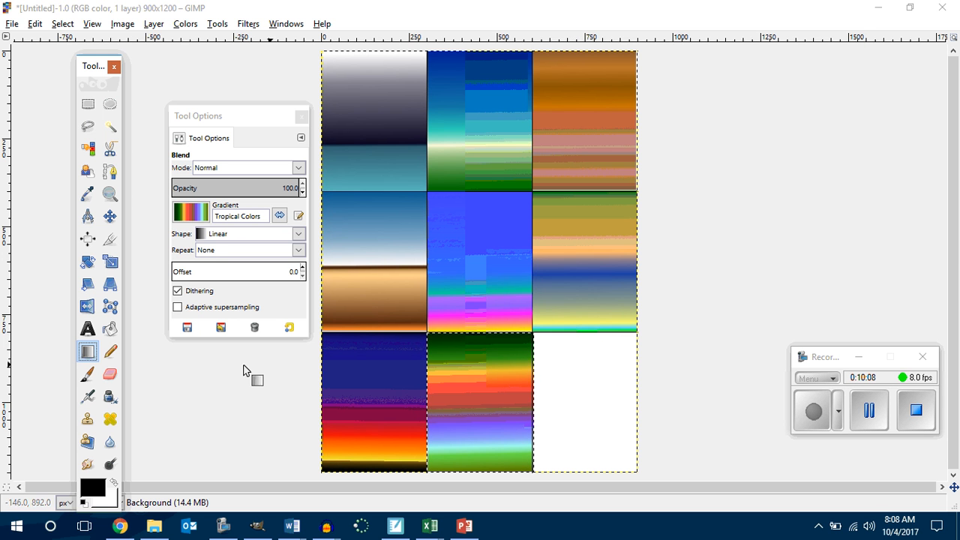
left_click(201, 212)
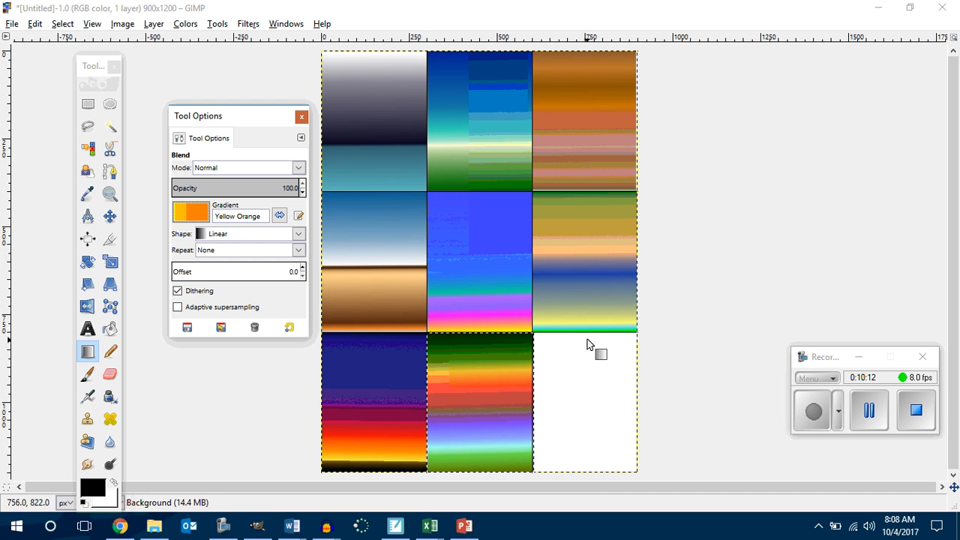
left_click_drag(586, 331, 588, 471)
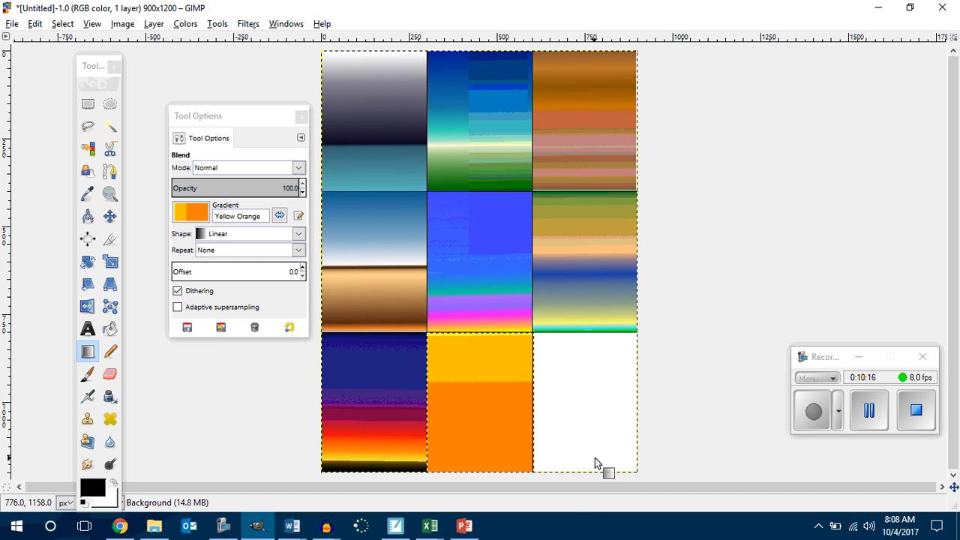
key("ctrl+z")
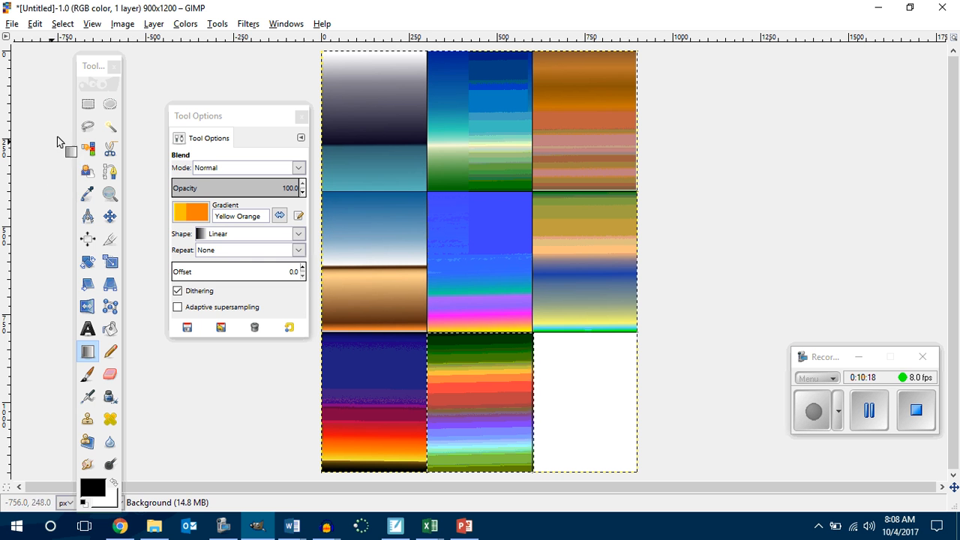
Step: Select the bottom-right cell and fill it with the Yellow Orange gradient from top to bottom, undoing a first diagonal fill
left_click(88, 104)
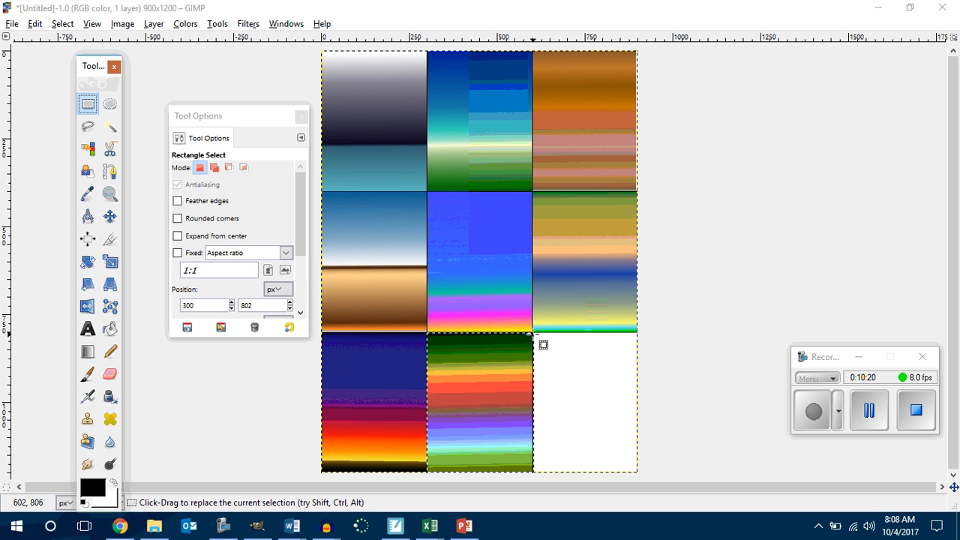
left_click_drag(534, 332, 637, 470)
left_click(88, 352)
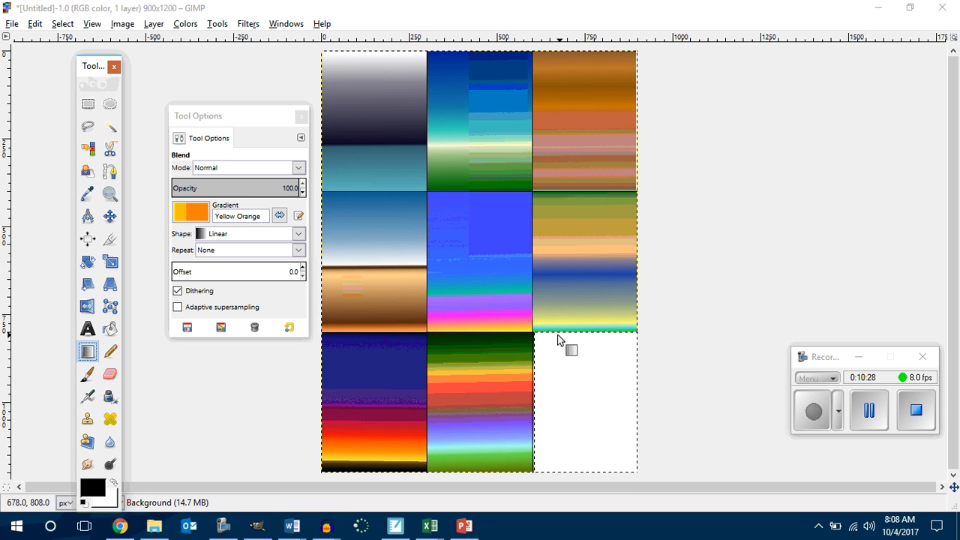
left_click_drag(534, 332, 634, 470)
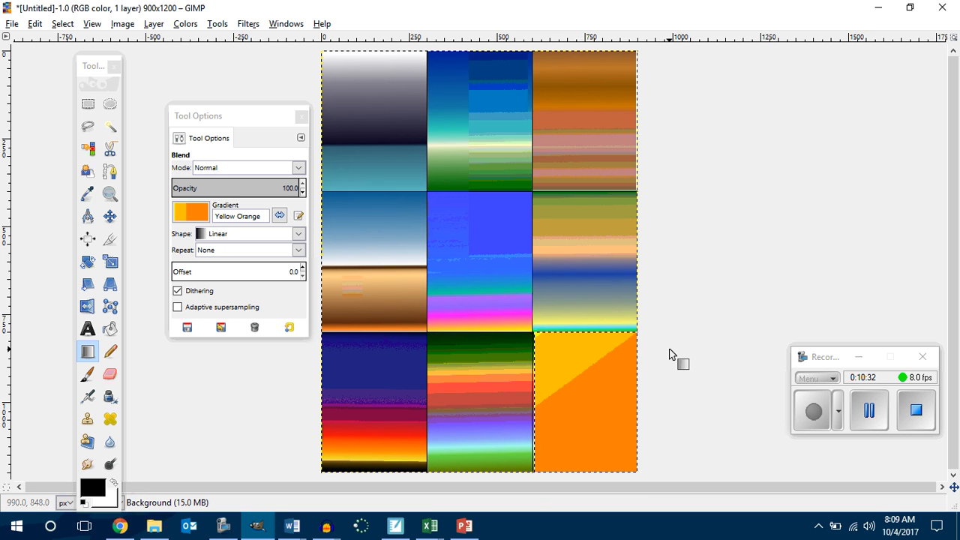
key("ctrl+z")
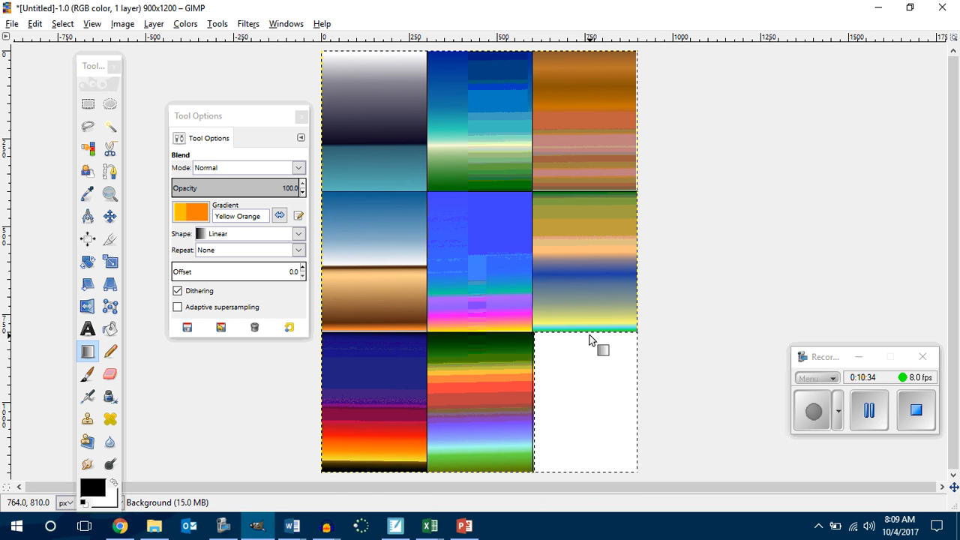
left_click_drag(586, 333, 592, 468)
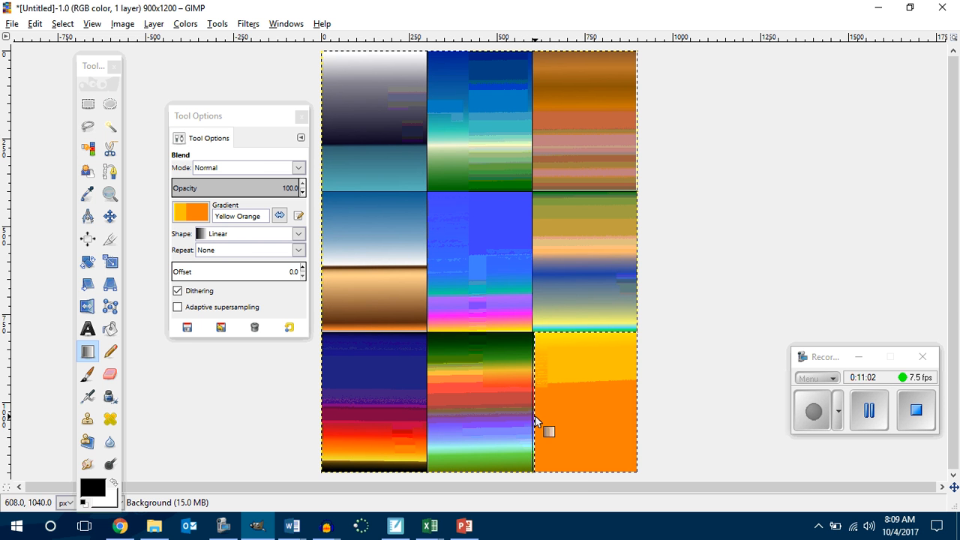
Step: Start exporting the image and go to the Gimp 1.1.6 folder under Documents, 2017-2018, P1 Innovators Makers
left_click(12, 24)
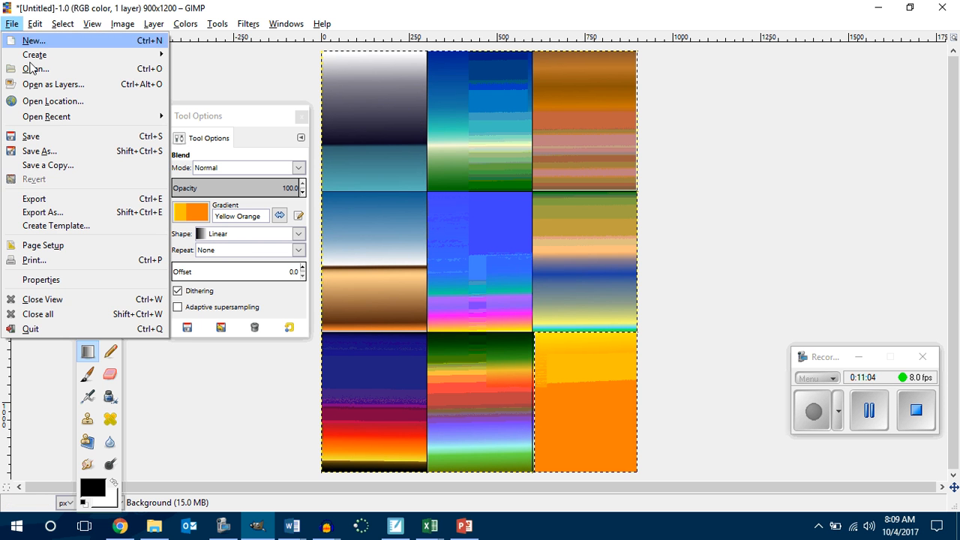
left_click(30, 213)
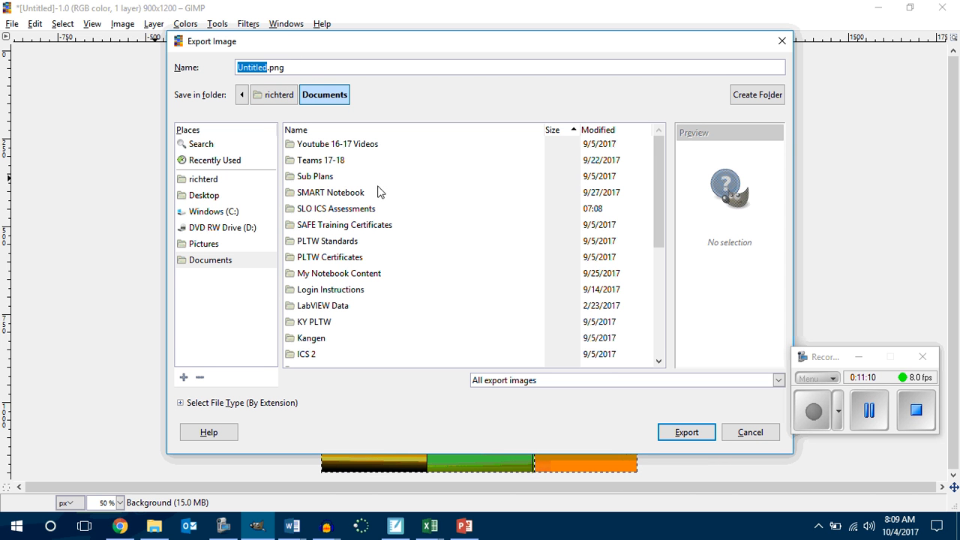
scroll(382, 193, "down", 4)
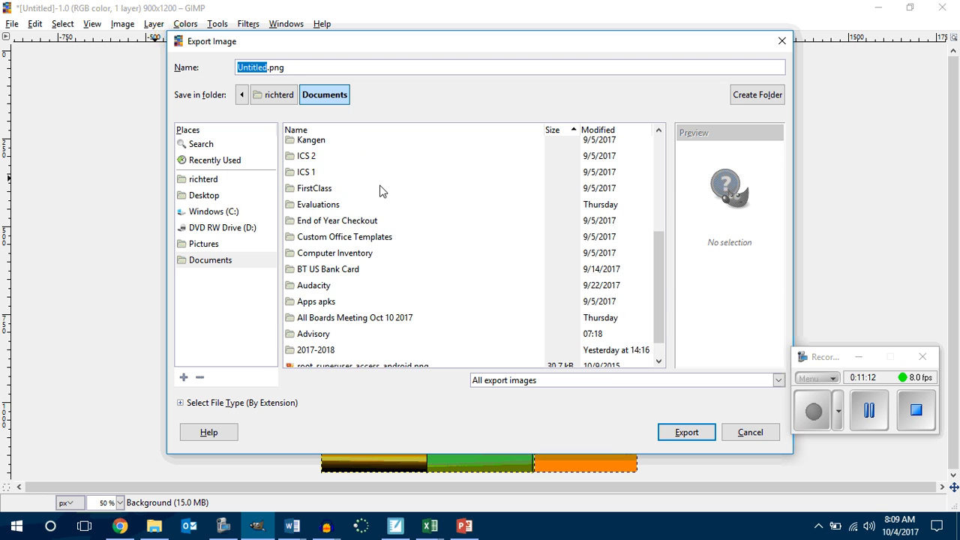
scroll(381, 193, "down", 1)
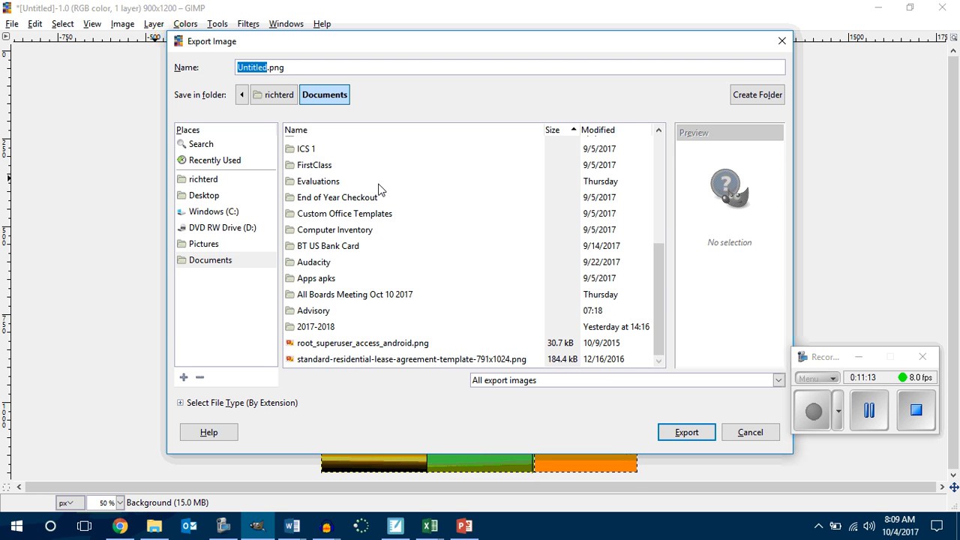
double_click(327, 327)
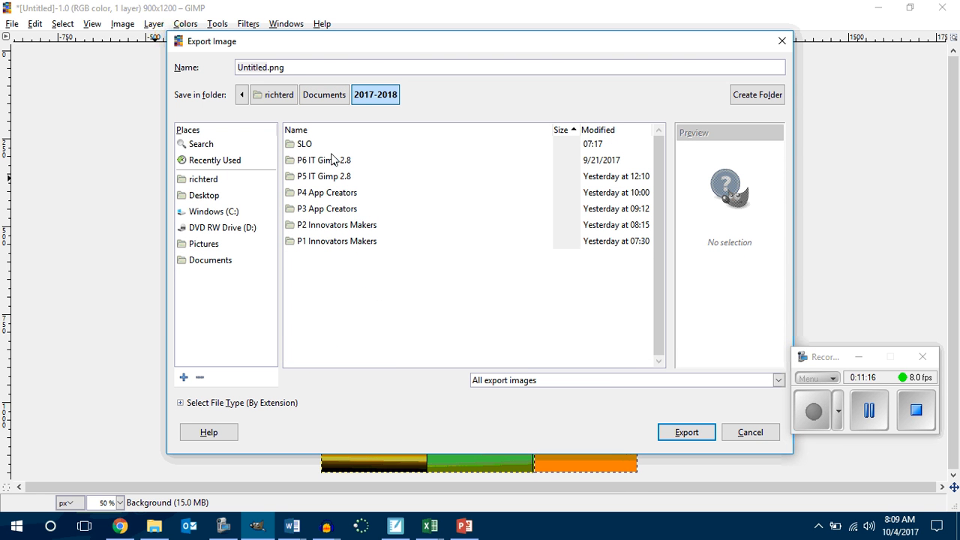
double_click(327, 241)
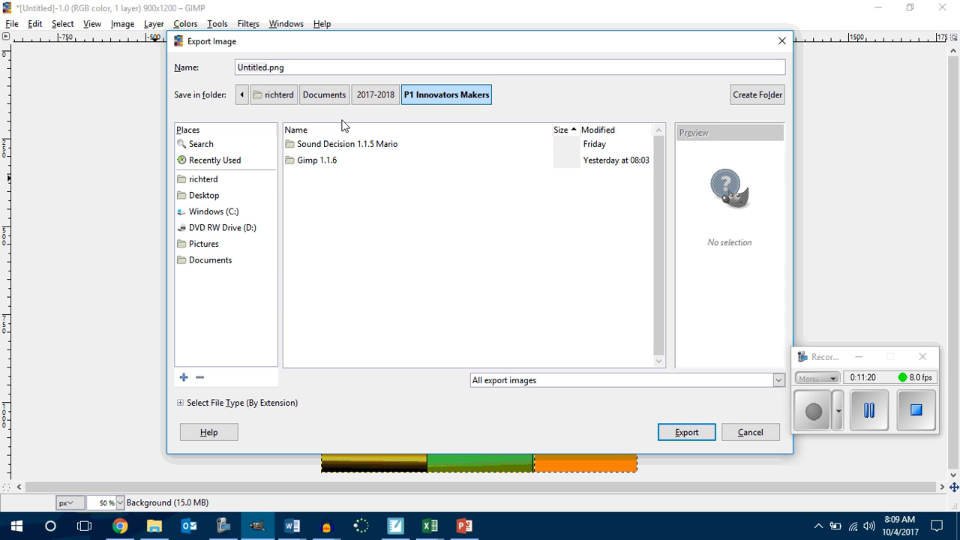
left_click(731, 96)
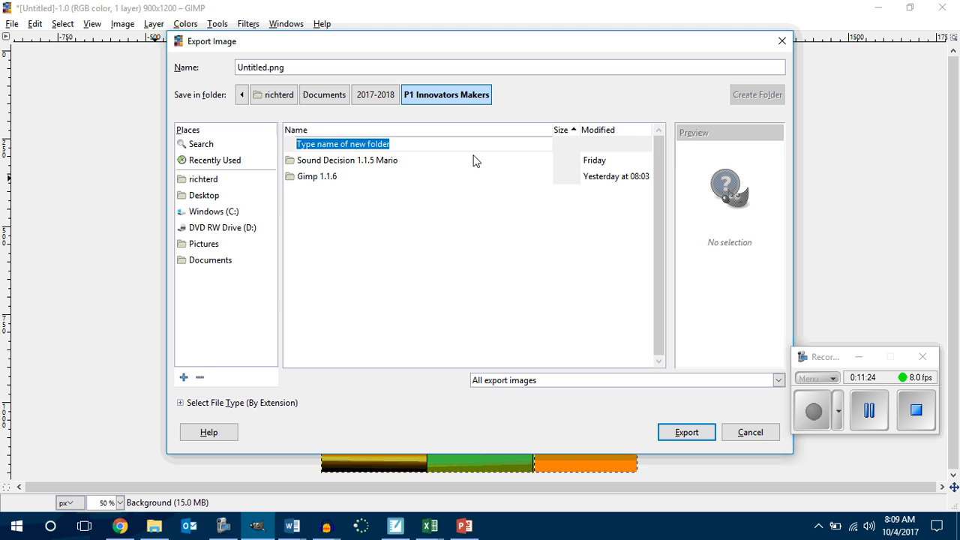
left_click(313, 179)
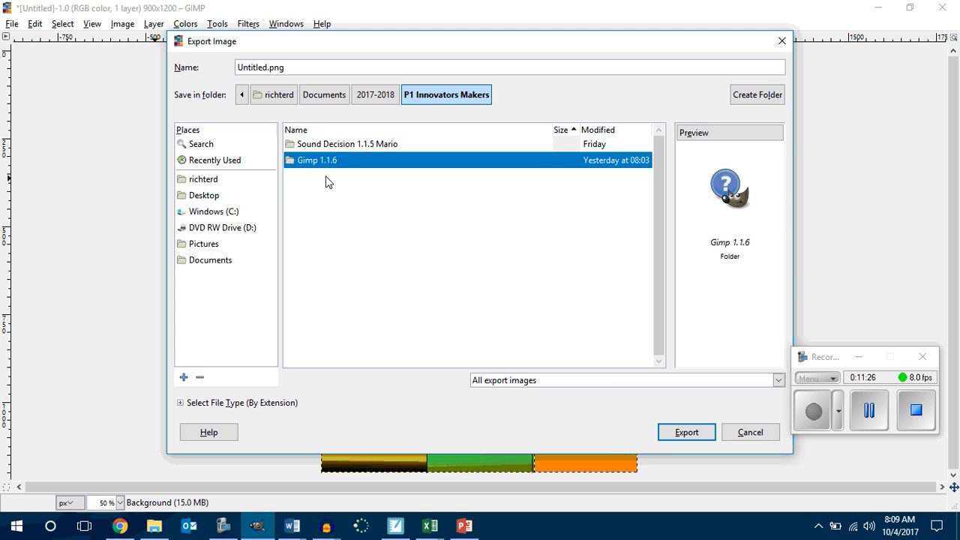
double_click(312, 160)
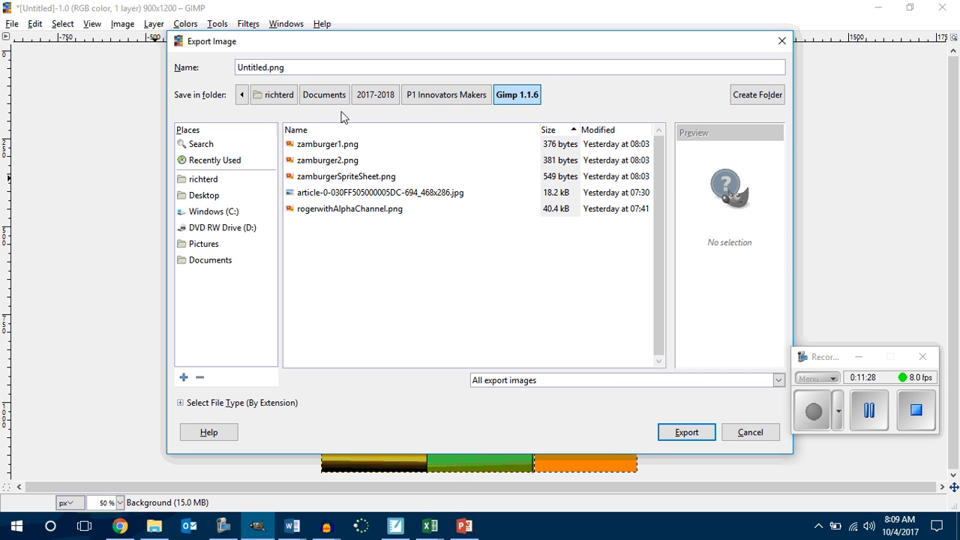
Step: Name the export ScreenScrollNSEW.jpg and export the image as a JPEG with the offered settings
left_click_drag(289, 68, 204, 71)
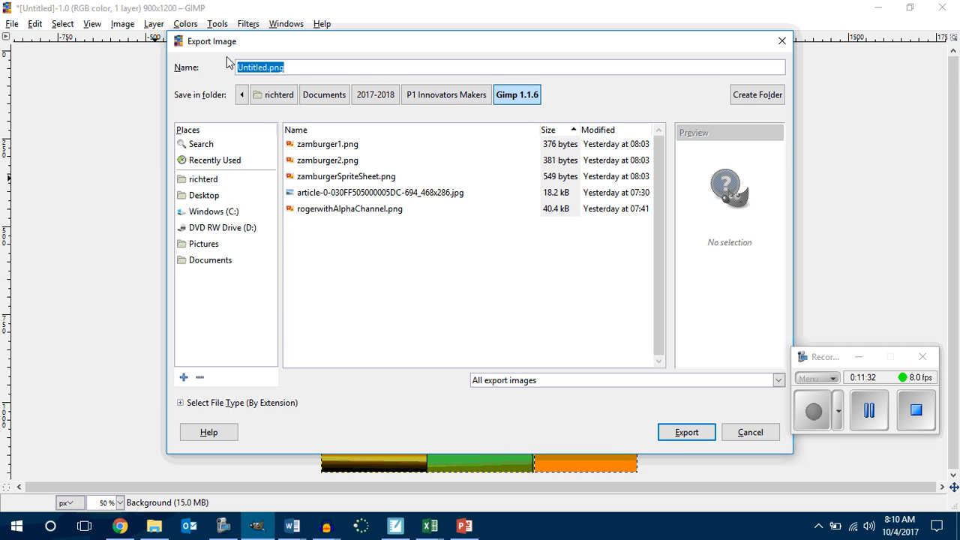
type("Sc")
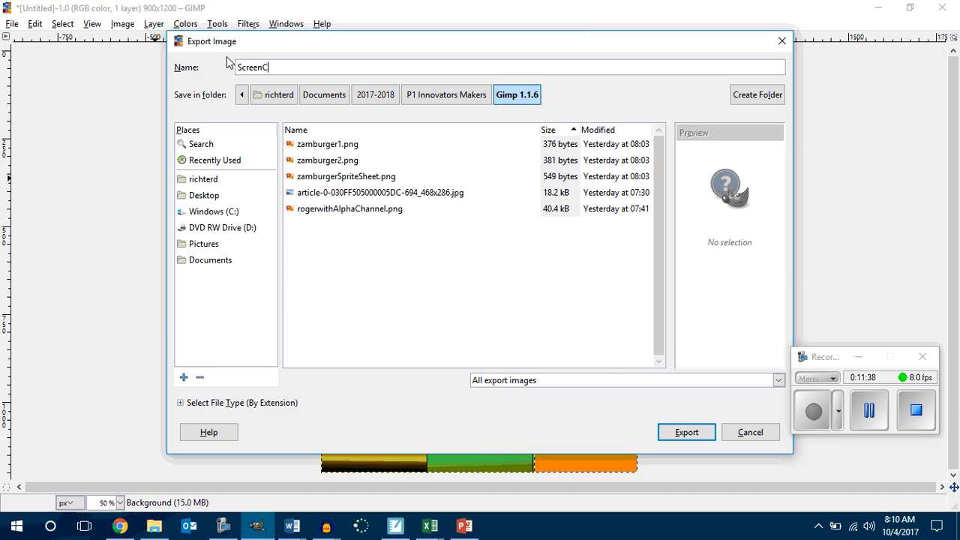
type("reenC")
key("BackSpace")
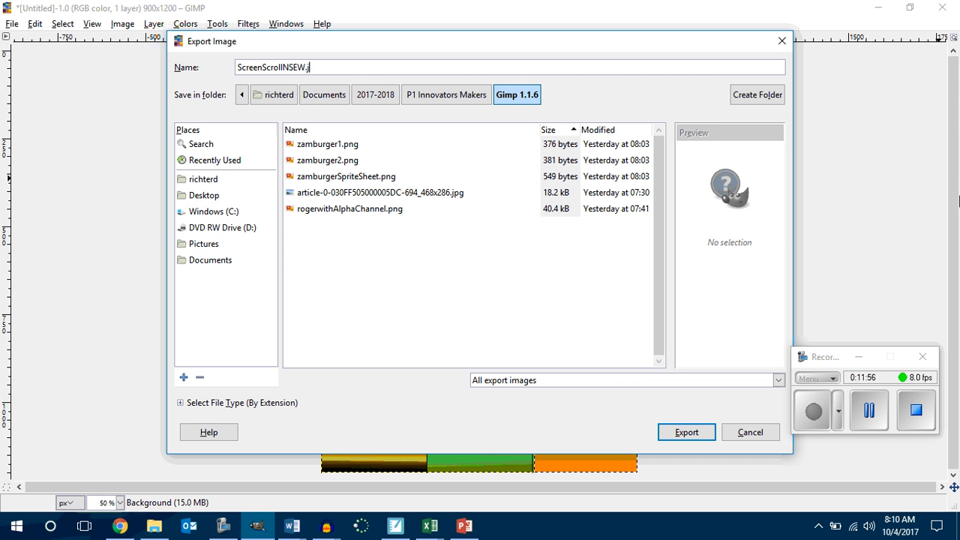
key("Return")
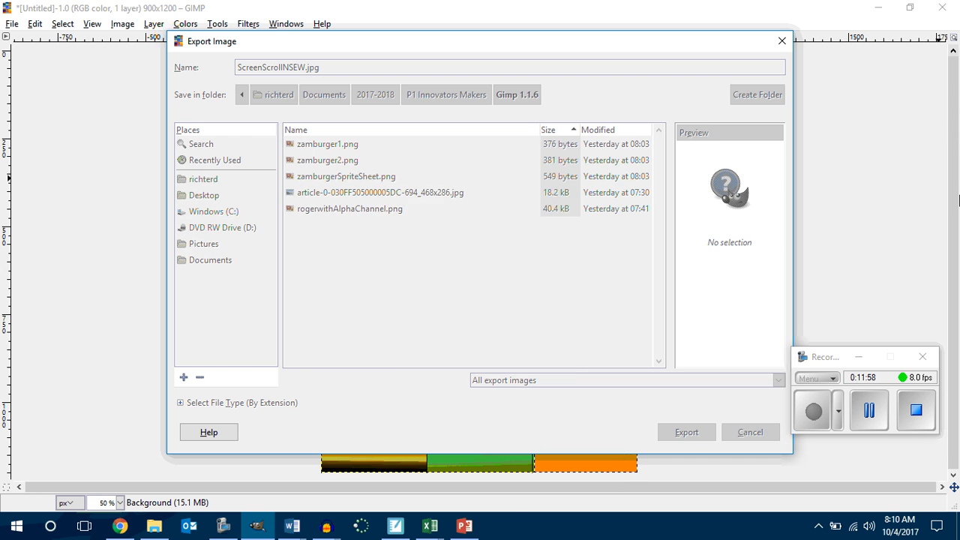
left_click(459, 355)
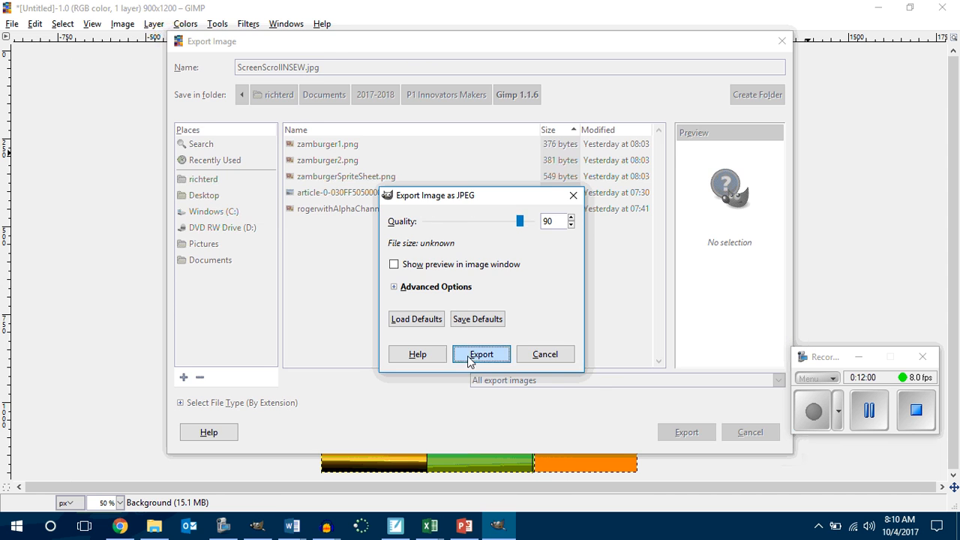
Step: Create a new image 3000 pixels wide and 400 pixels high
left_click(12, 25)
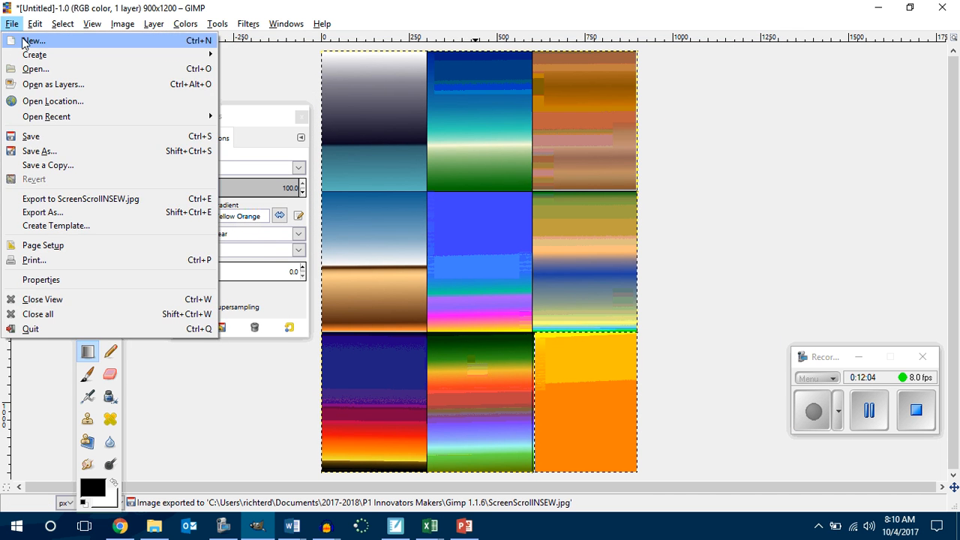
left_click(31, 40)
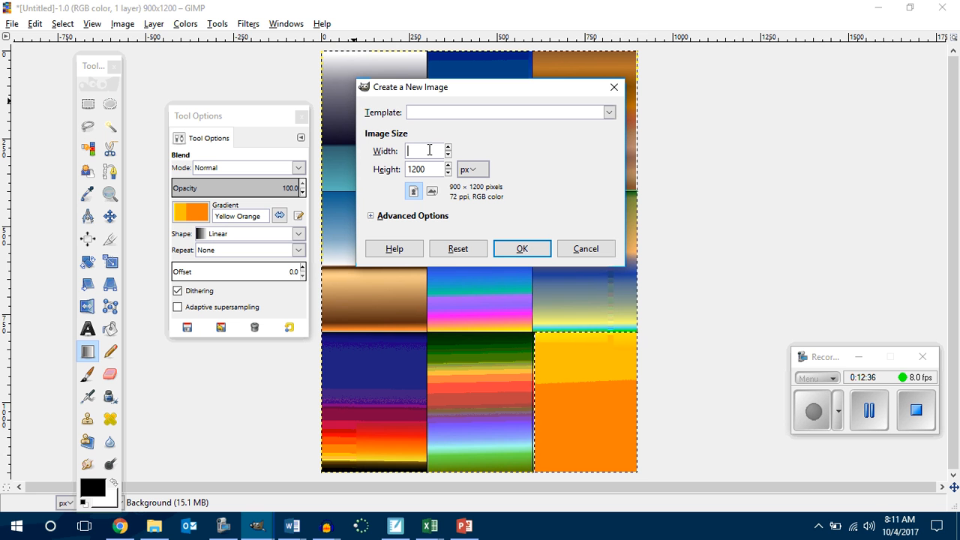
type("3000")
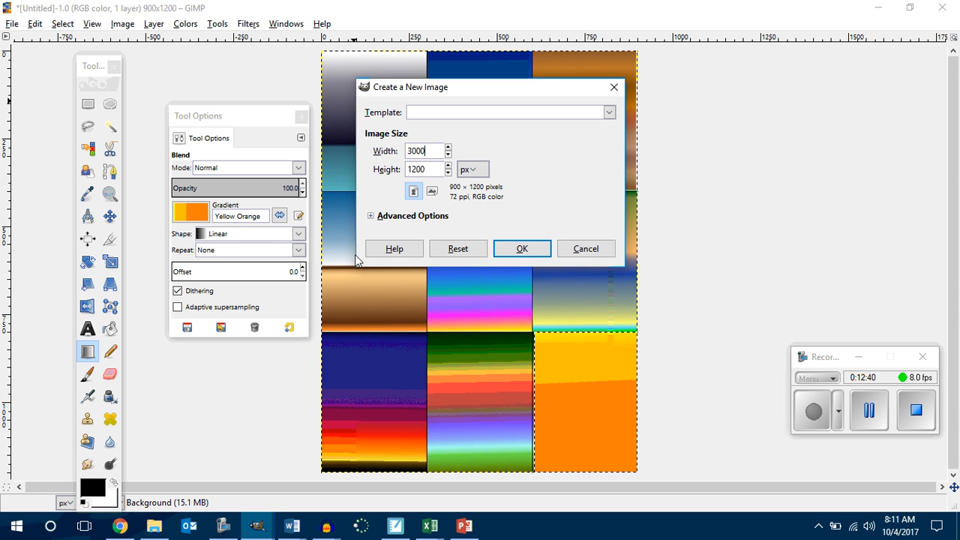
key("Tab")
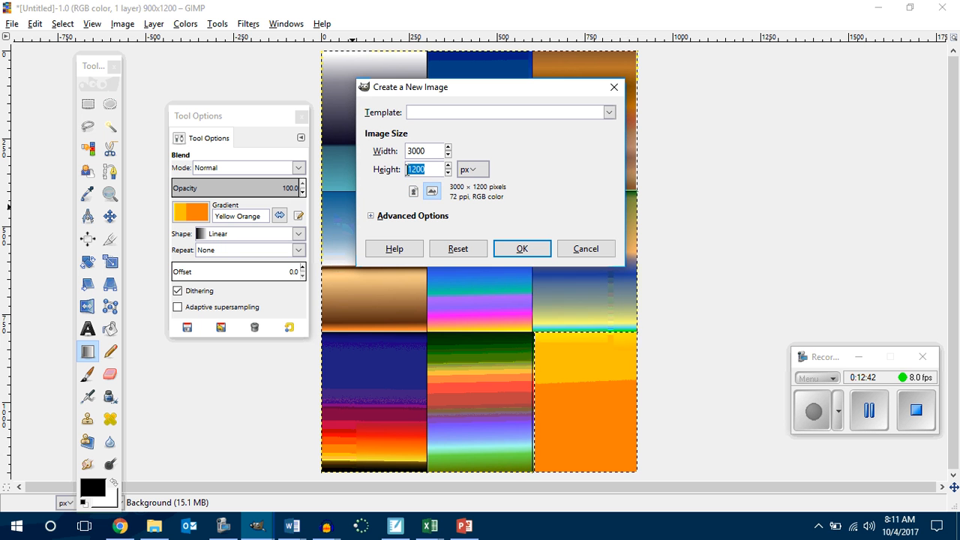
type("400")
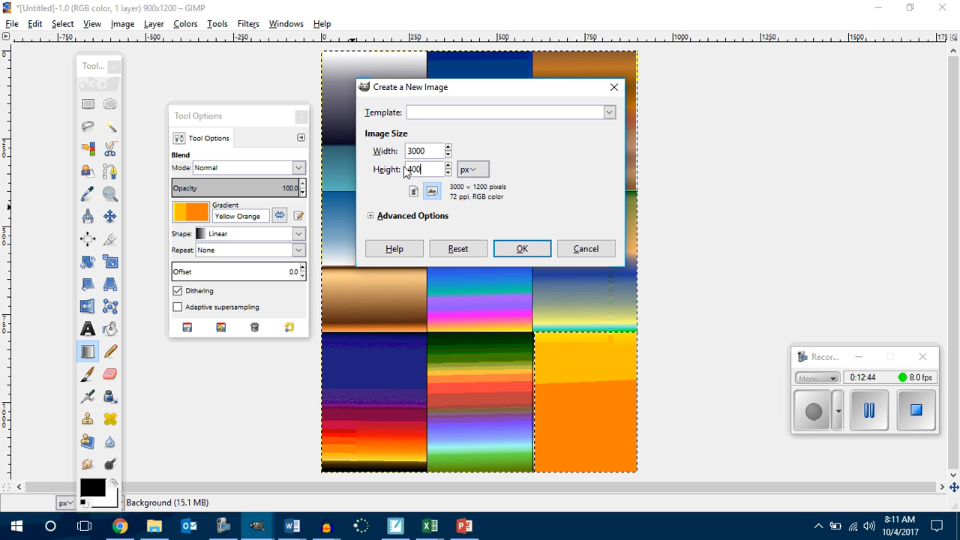
left_click(518, 249)
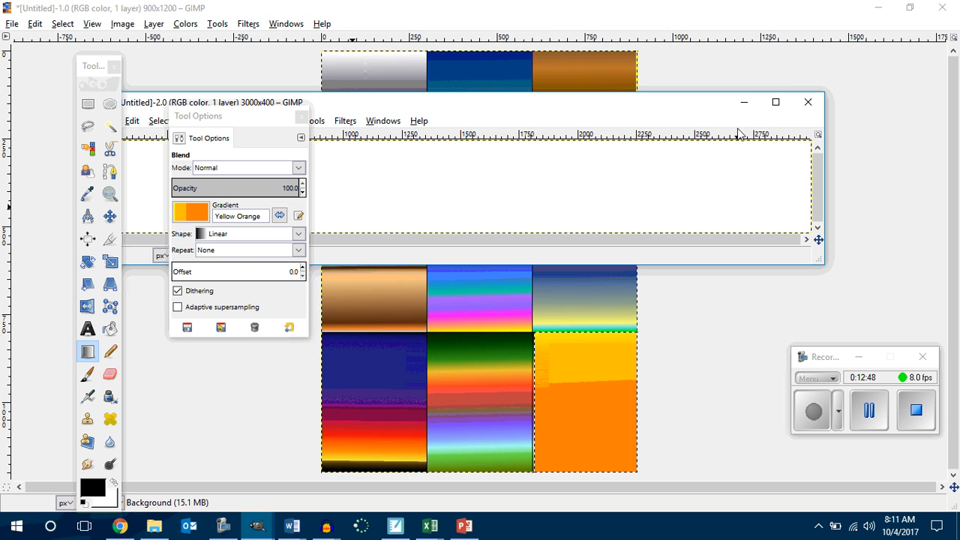
Step: Maximize the new 3000 by 400 image's window, move the tool options clear of the canvas, and show the grid
left_click(777, 102)
left_click_drag(253, 122, 943, 23)
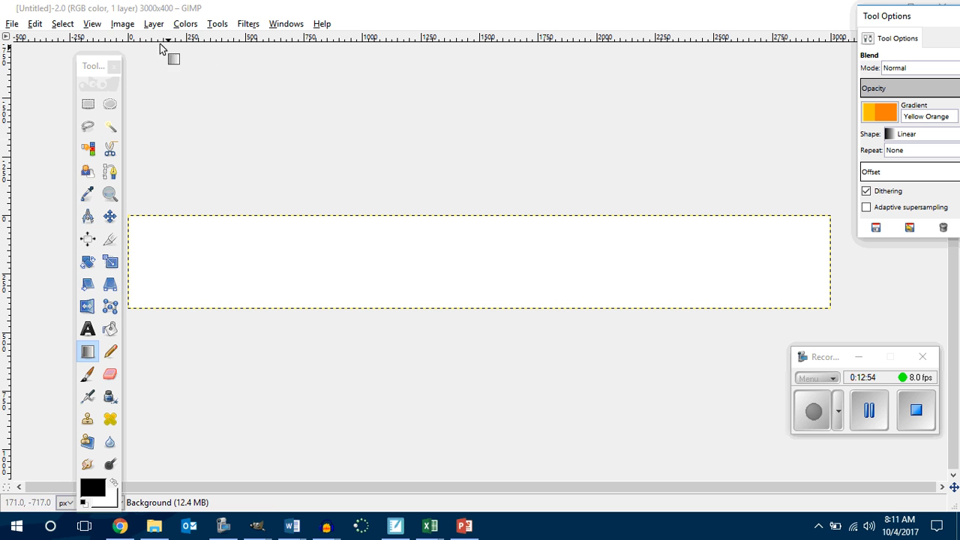
left_click(92, 23)
left_click(120, 207)
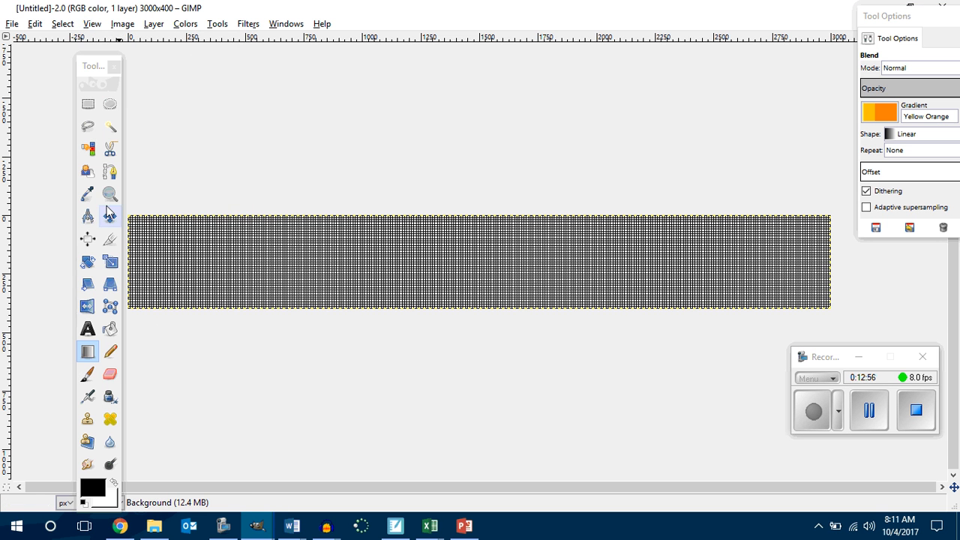
Step: Configure the image grid with unlinked spacing of 300 pixels wide and 400 pixels high
left_click(122, 24)
left_click(129, 279)
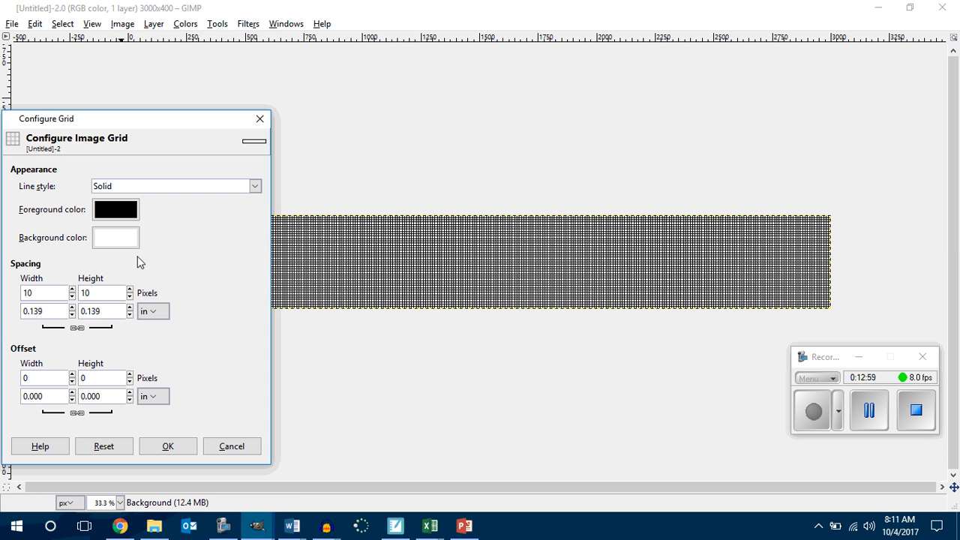
double_click(36, 293)
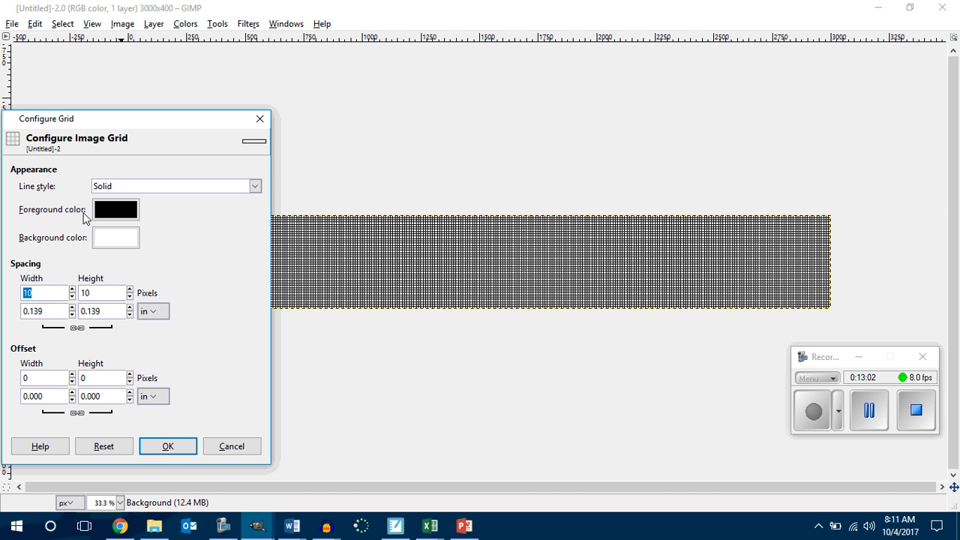
type("300")
left_click_drag(102, 297, 78, 294)
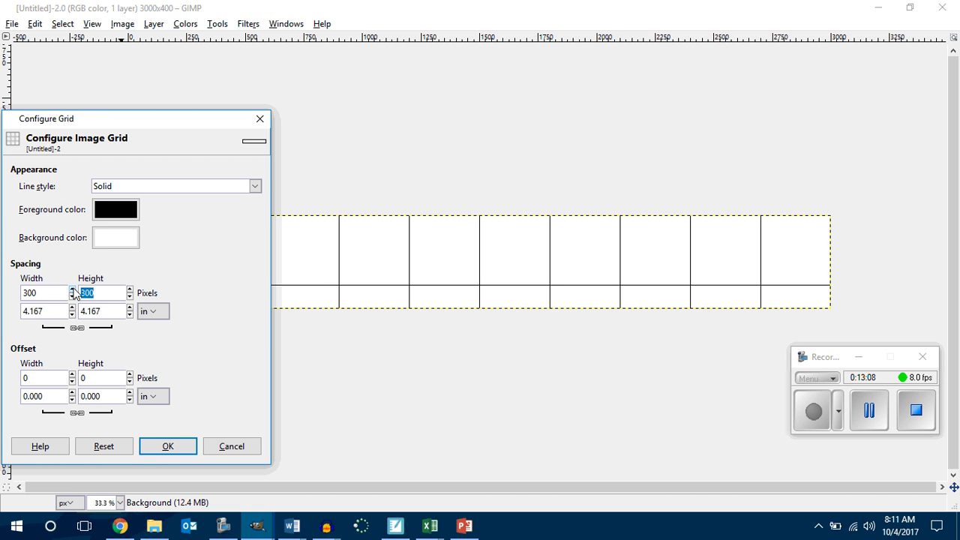
type("40")
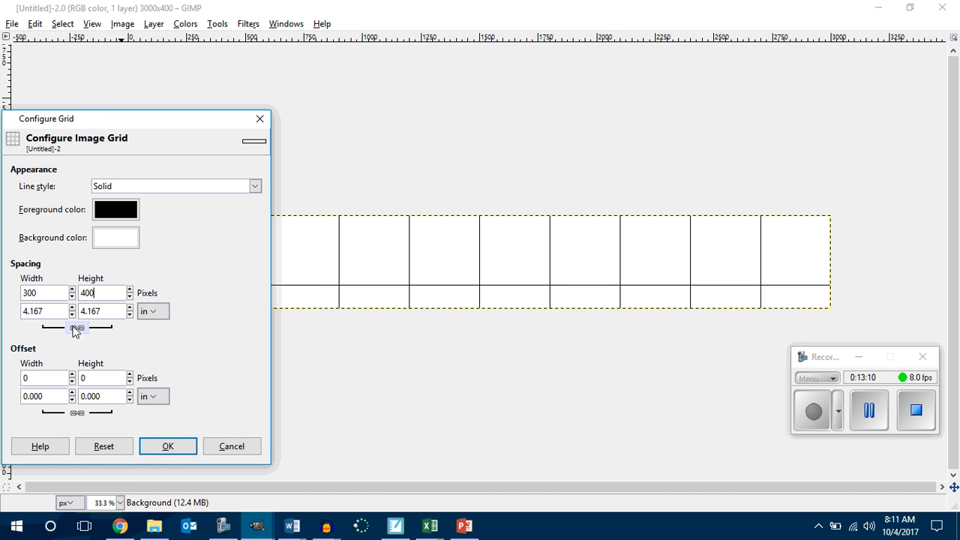
left_click(76, 328)
left_click_drag(40, 294, 5, 285)
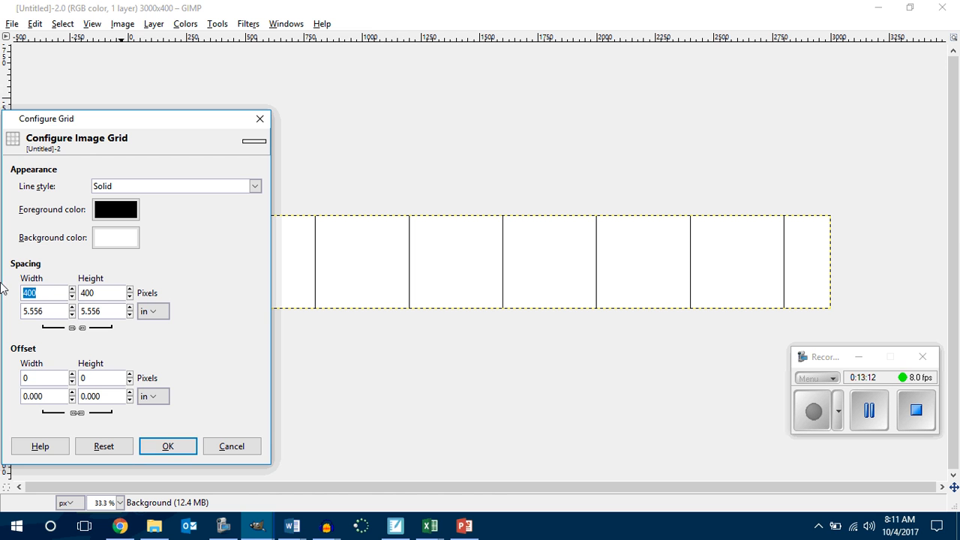
type("300")
left_click(186, 447)
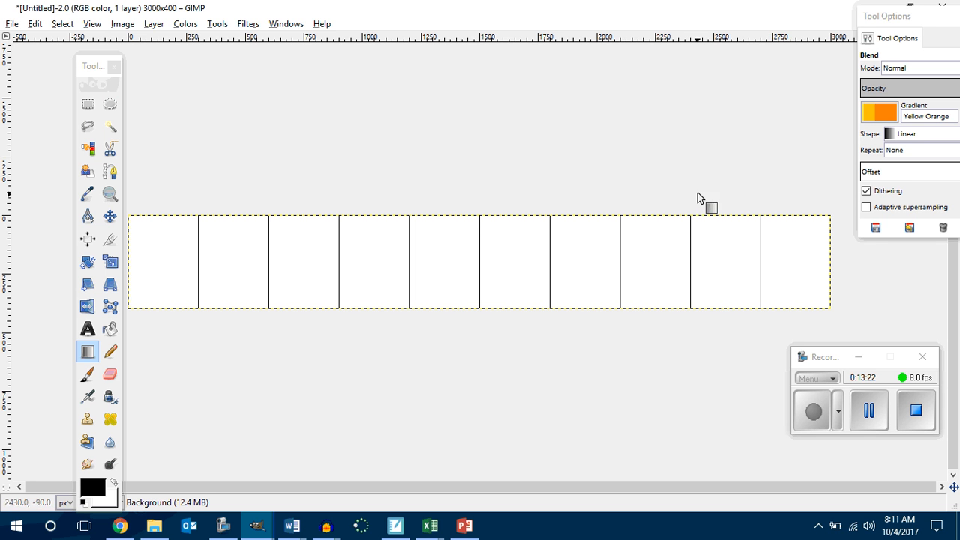
Step: Fill the whole canvas with the Bricks pattern using Bucket Fill, with the toolbox moved aside and the tool options closed at the end
scroll(607, 260, "up", 3)
scroll(607, 260, "down", 2)
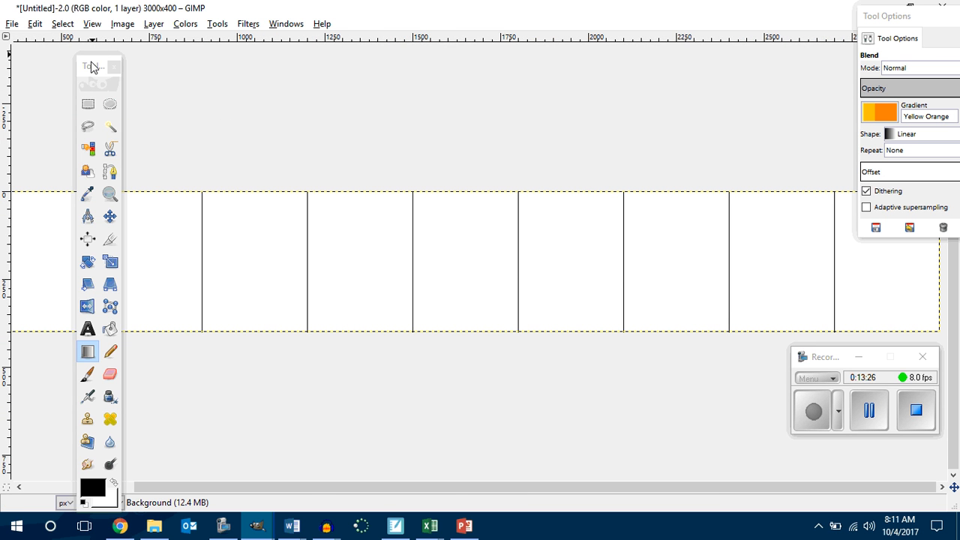
left_click_drag(91, 66, 62, 63)
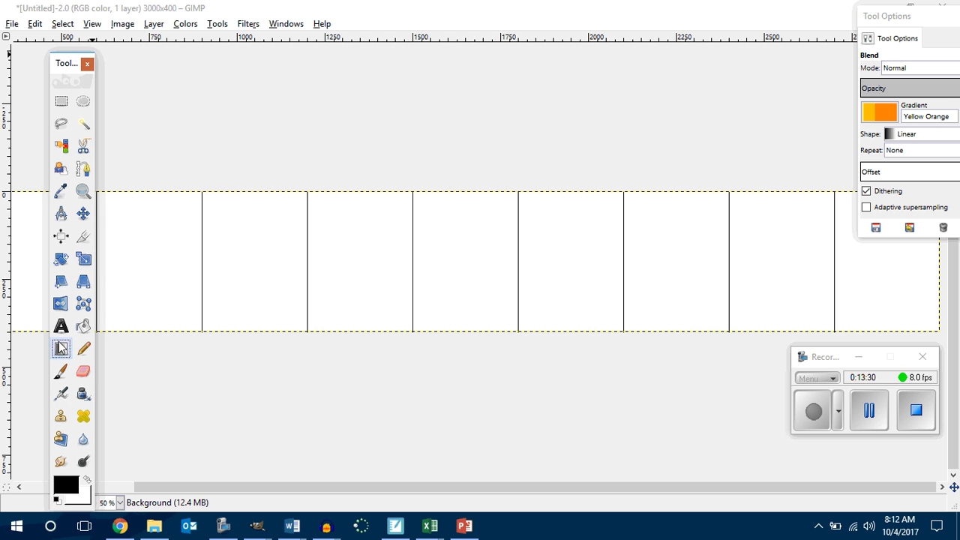
left_click(83, 328)
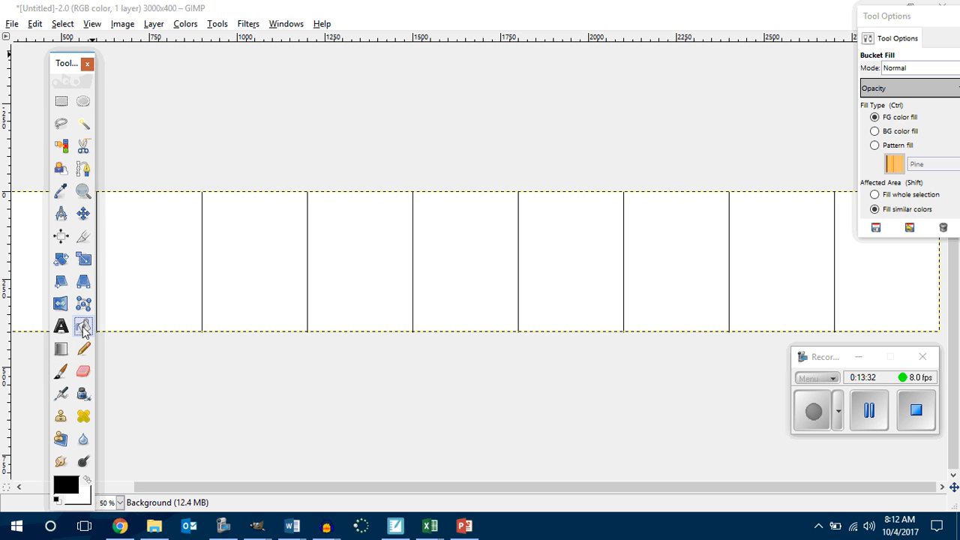
left_click_drag(68, 65, 28, 53)
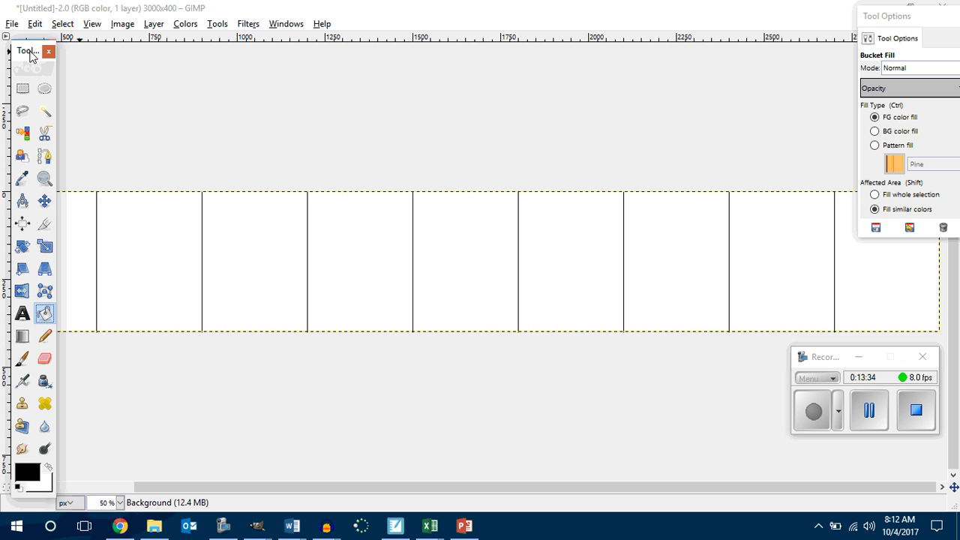
double_click(44, 314)
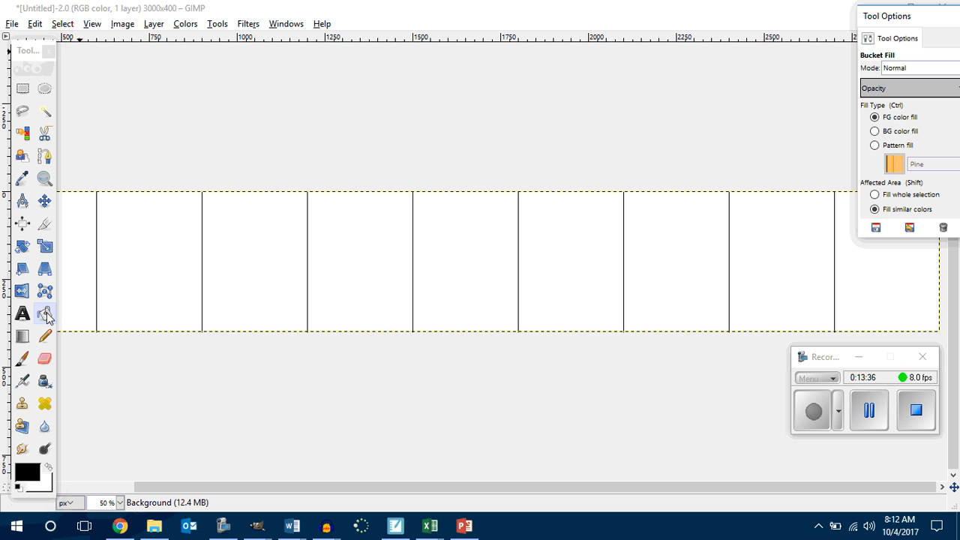
left_click_drag(918, 18, 297, 249)
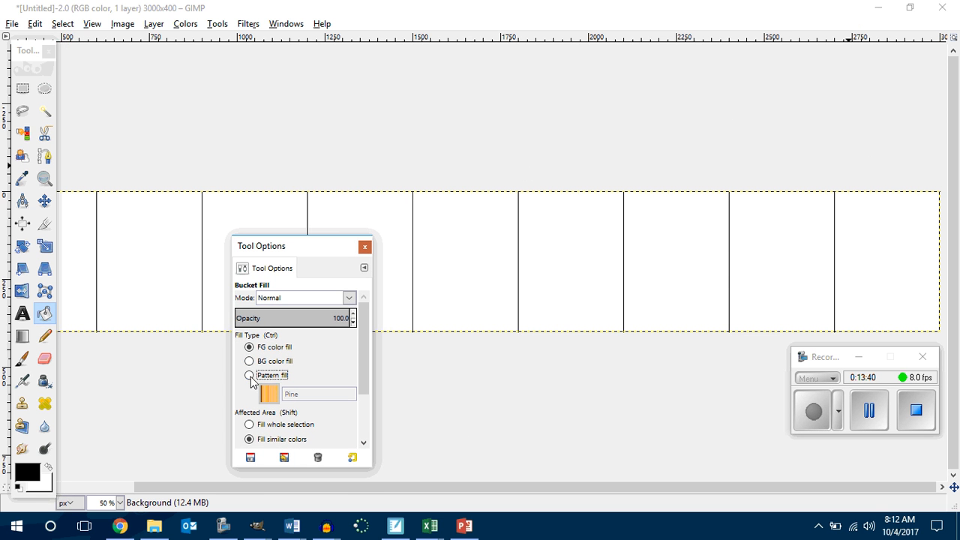
left_click(249, 375)
left_click(268, 393)
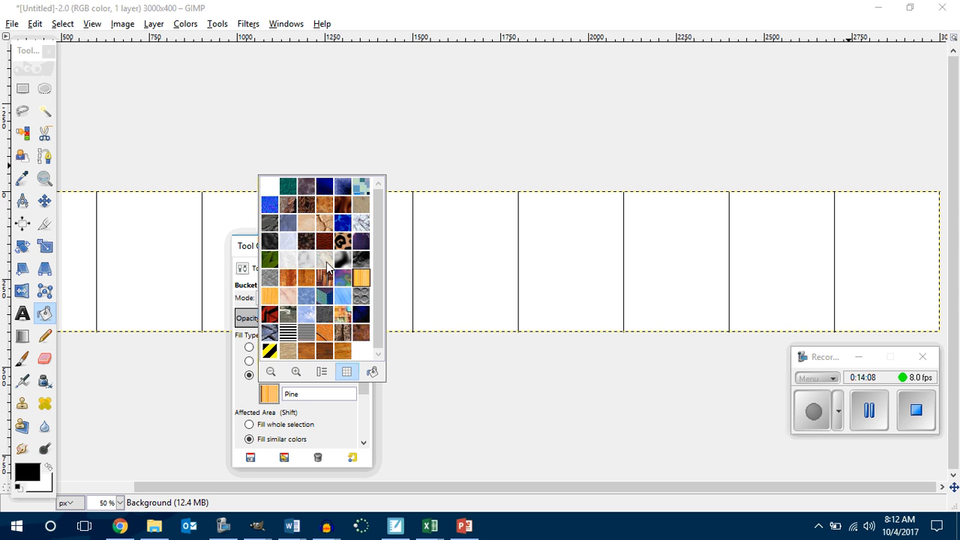
left_click(285, 205)
left_click(140, 253)
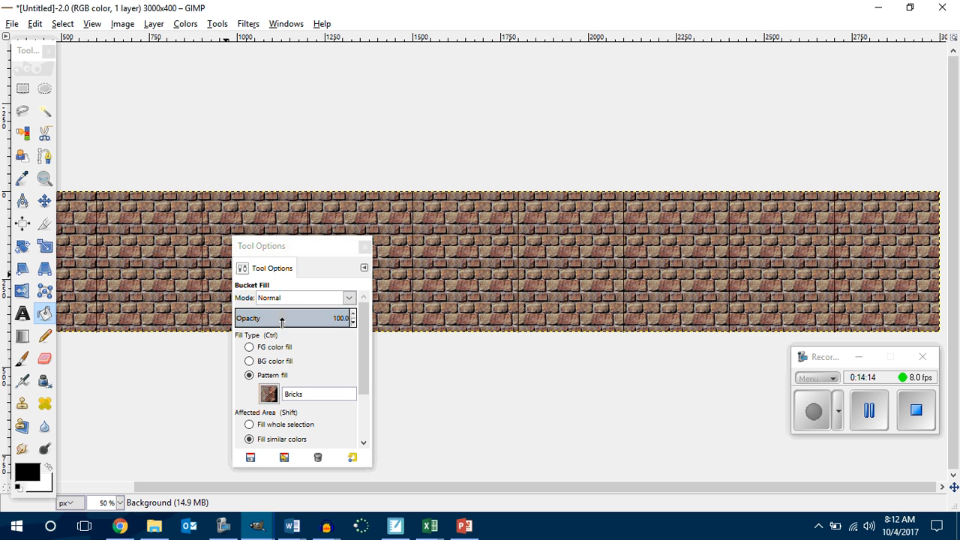
left_click(364, 248)
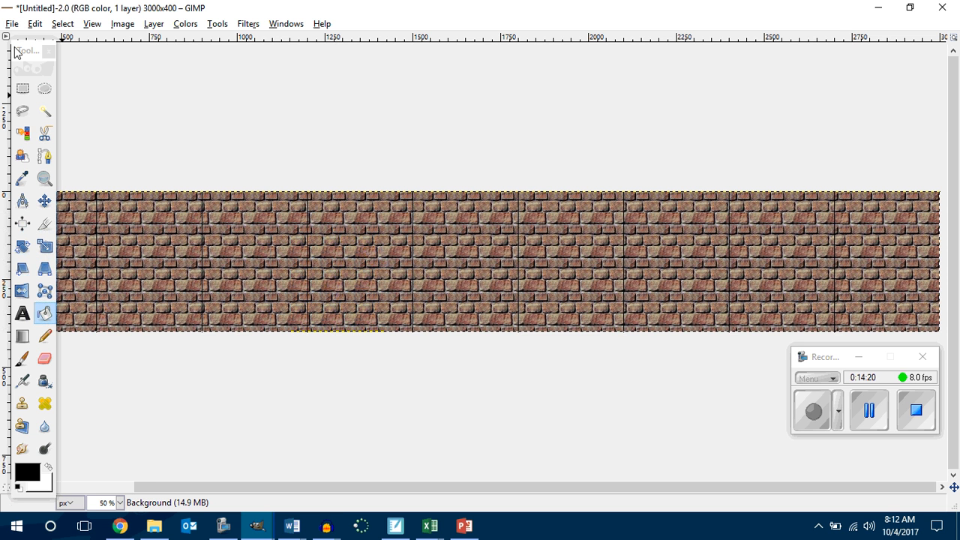
Step: Select the upper part of the image across its full width and clear it to white, leaving a brick strip along the bottom edge
scroll(166, 92, "down", 3)
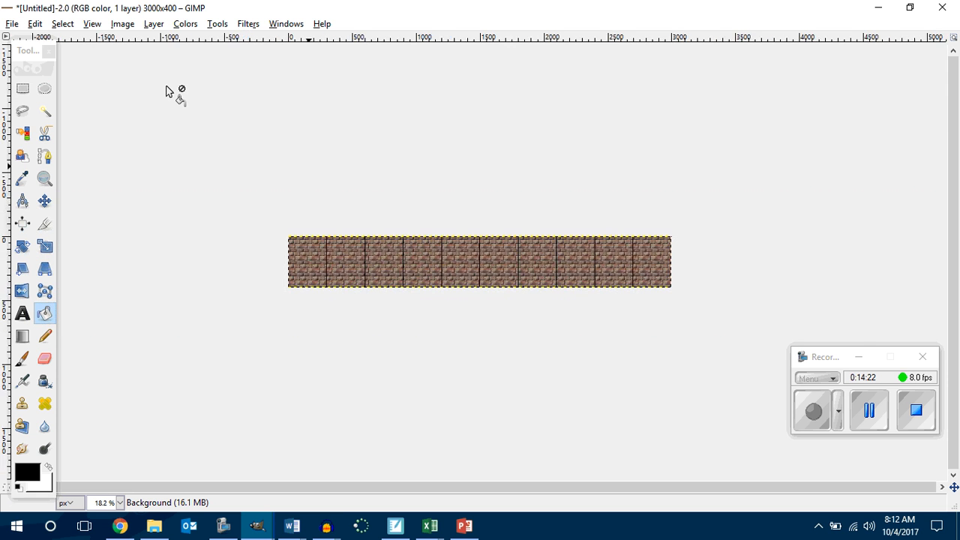
scroll(166, 92, "up", 1)
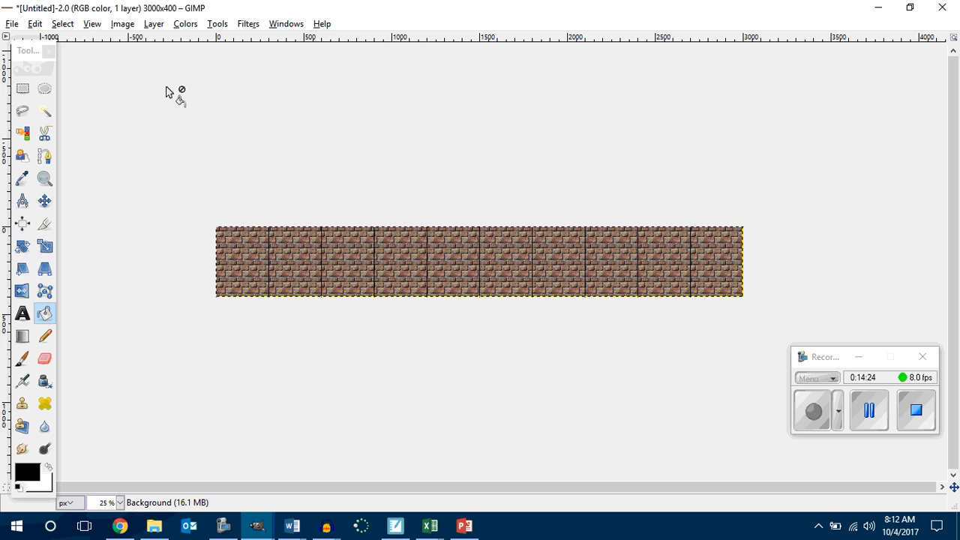
left_click(23, 90)
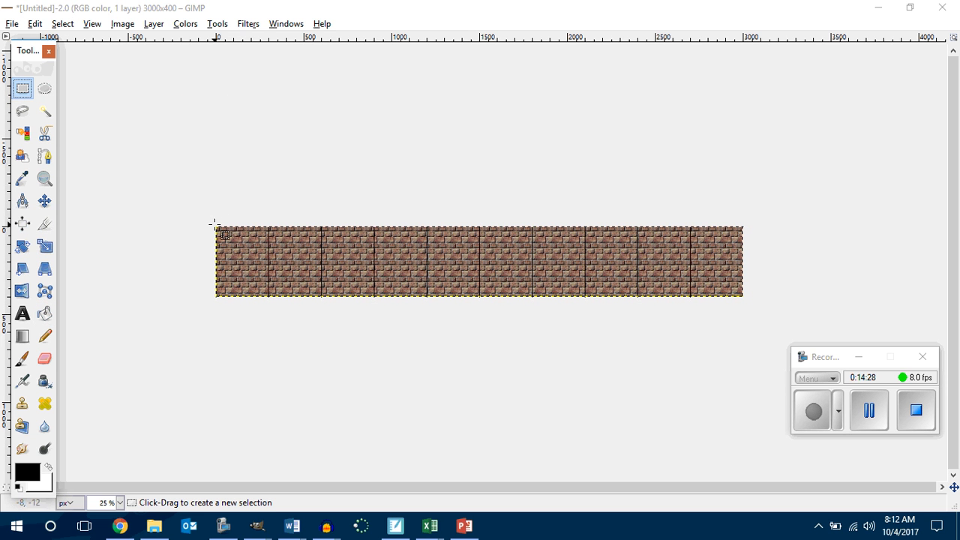
left_click_drag(215, 224, 747, 280)
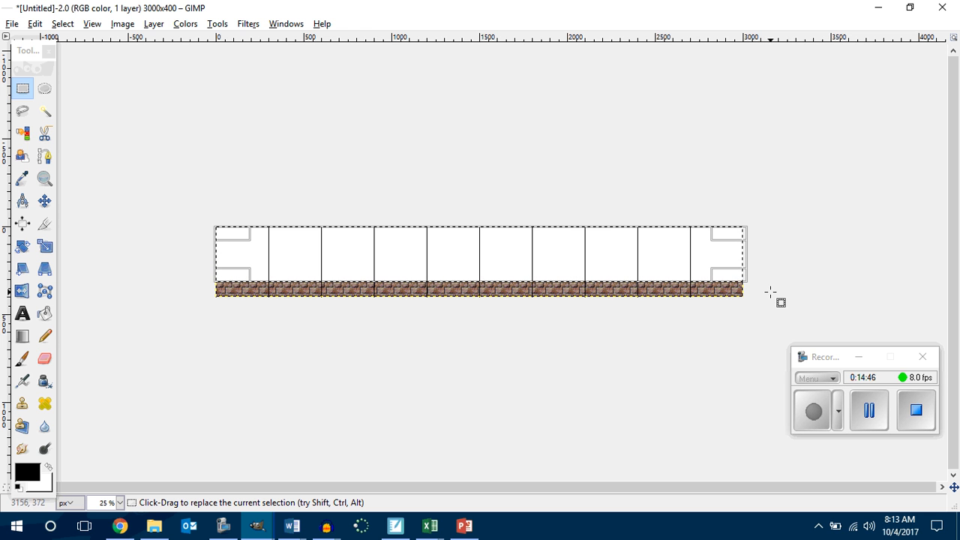
Step: With the Pencil at size 20, paint one dot in the first grid cell, two in the second and three in the third
left_click(45, 338)
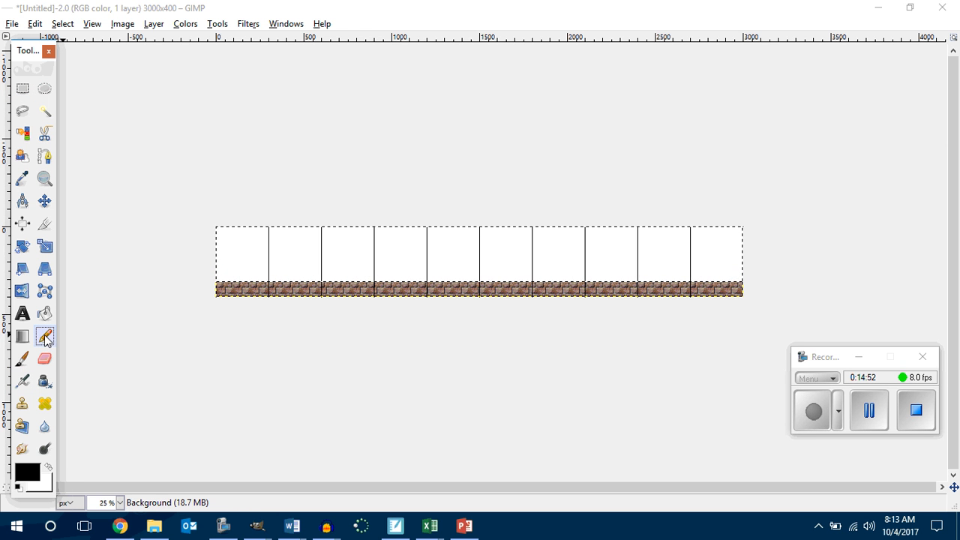
double_click(45, 338)
left_click_drag(78, 249, 124, 156)
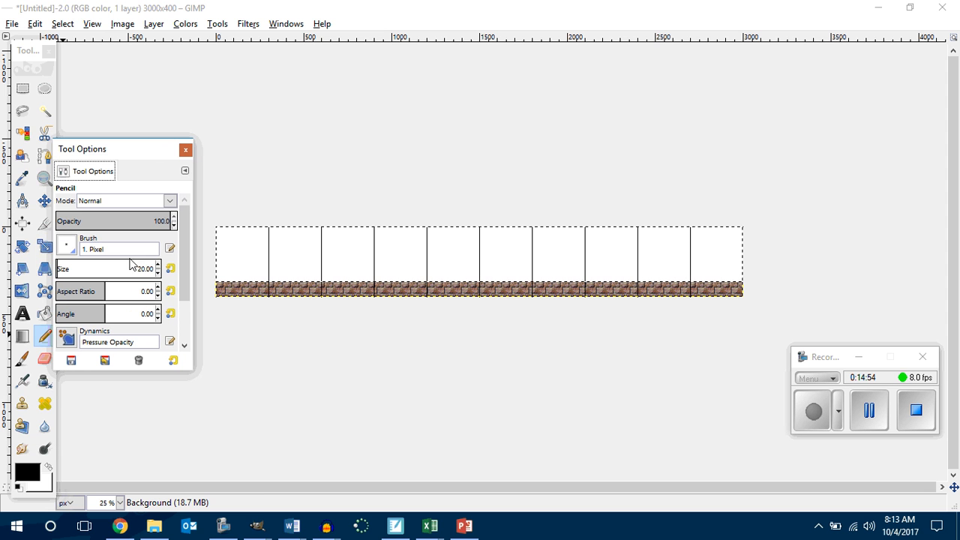
left_click(233, 251)
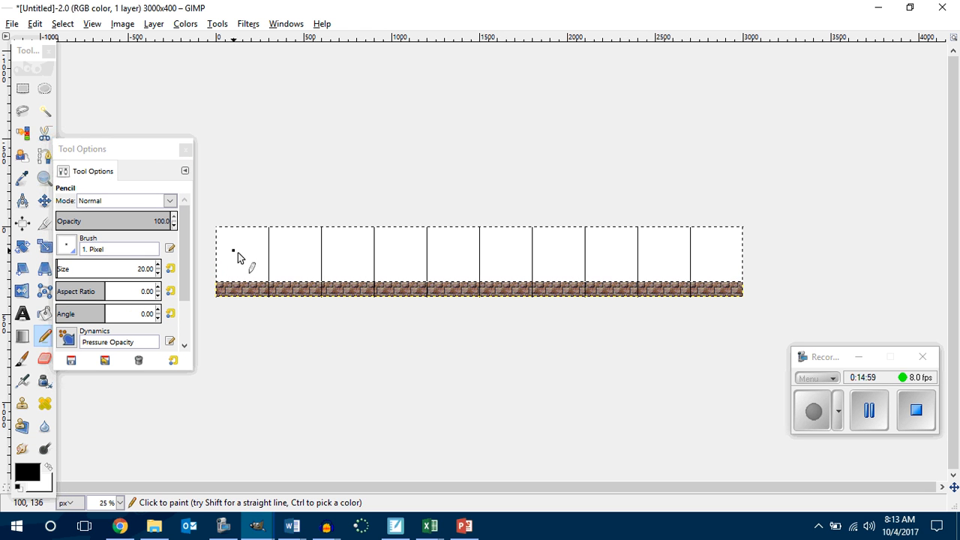
left_click(286, 246)
left_click(296, 259)
left_click(334, 242)
left_click(356, 244)
left_click(344, 261)
Step: Paint four pencil dots in the fourth grid cell and five in the fifth
left_click(395, 244)
left_click(407, 242)
left_click(392, 262)
left_click(400, 261)
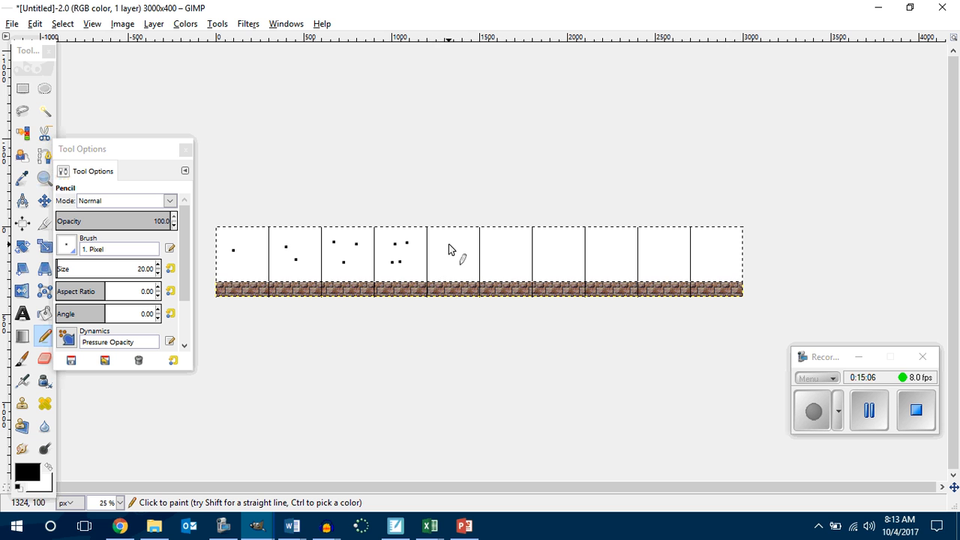
left_click(446, 243)
left_click(457, 241)
left_click(445, 262)
left_click(459, 260)
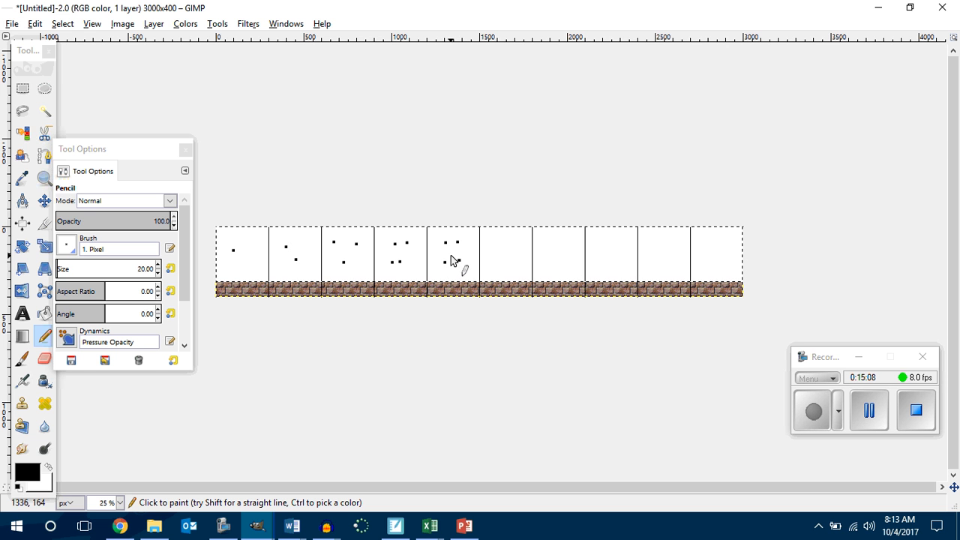
Step: Paint six dots in the sixth cell, undoing and redoing its misplaced lower row, and seven to ten dots in the seventh to tenth cells
left_click(508, 237)
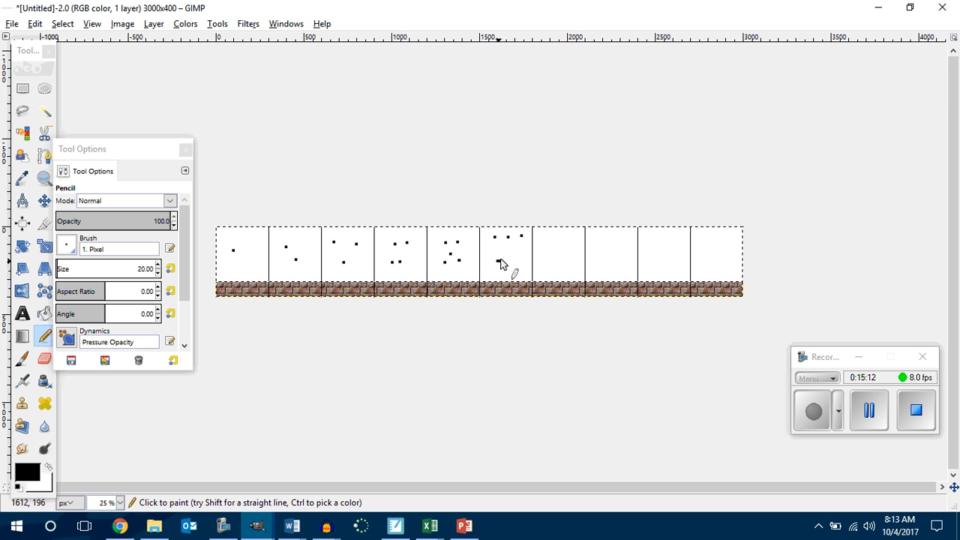
left_click_drag(500, 260, 502, 259)
left_click(513, 255)
left_click(517, 260)
key("ctrl+z")
key("ctrl+z")
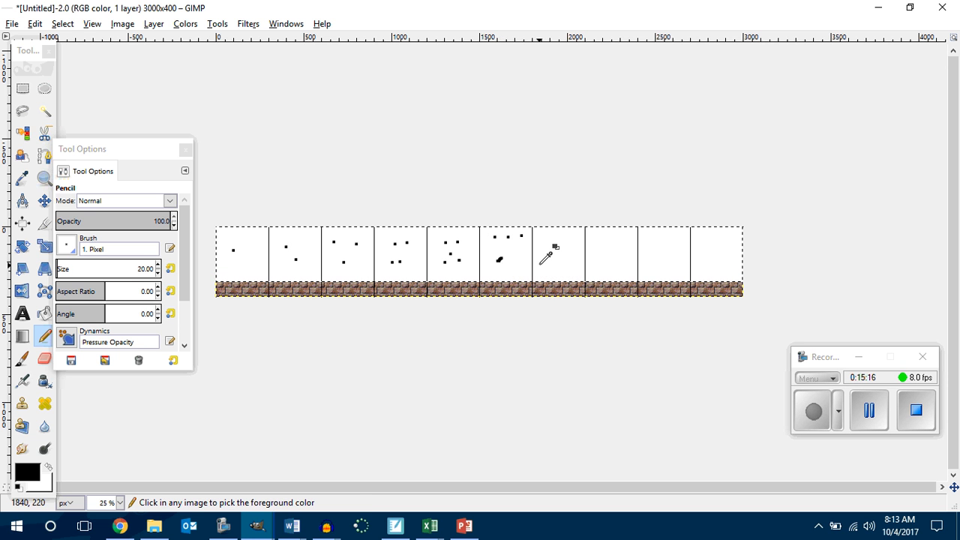
left_click(496, 260)
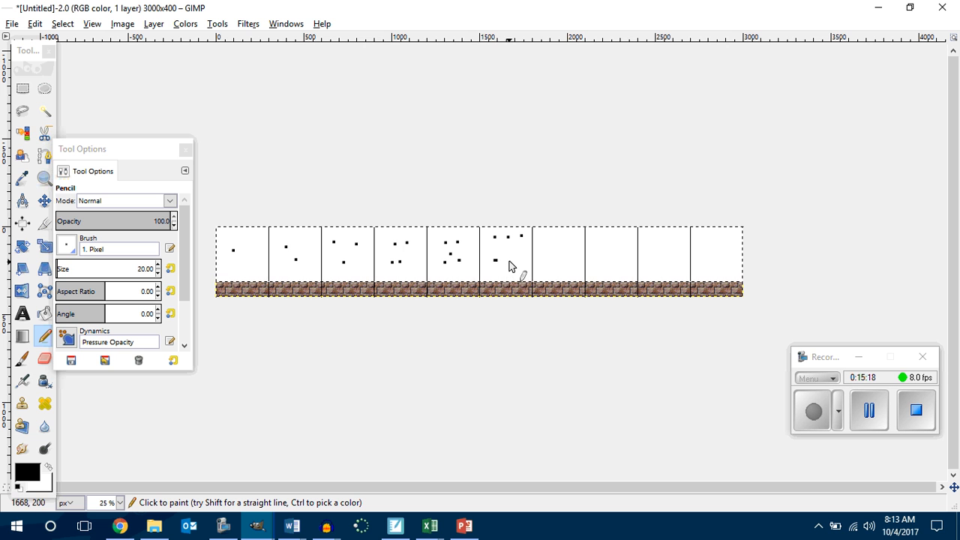
left_click(508, 260)
left_click(521, 261)
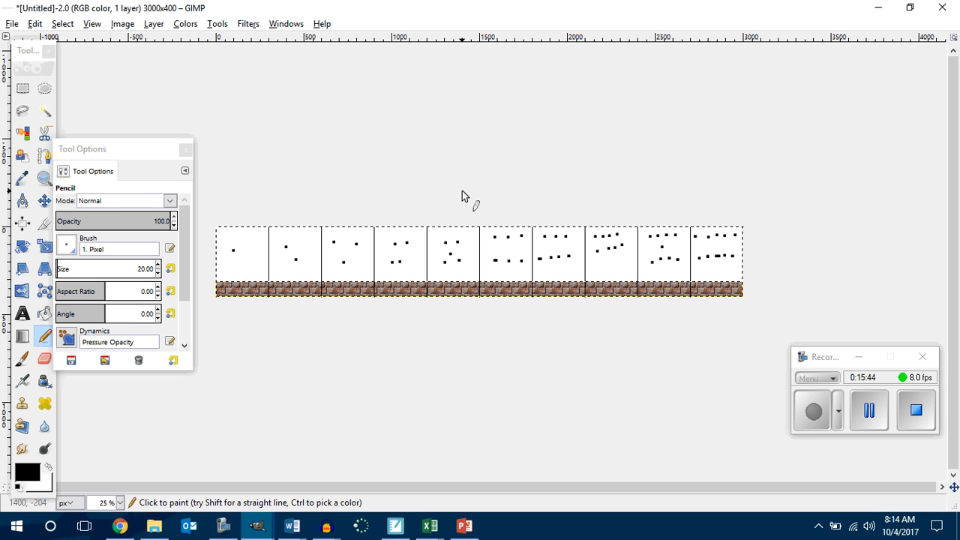
scroll(448, 165, "up", 8)
scroll(450, 161, "up", 2)
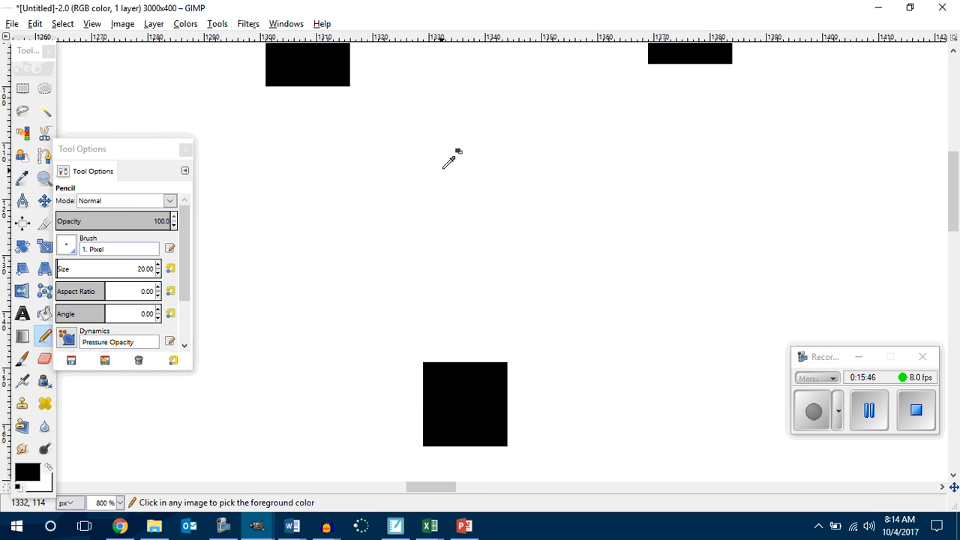
scroll(450, 162, "down", 2)
scroll(450, 159, "down", 5)
scroll(456, 154, "down", 2)
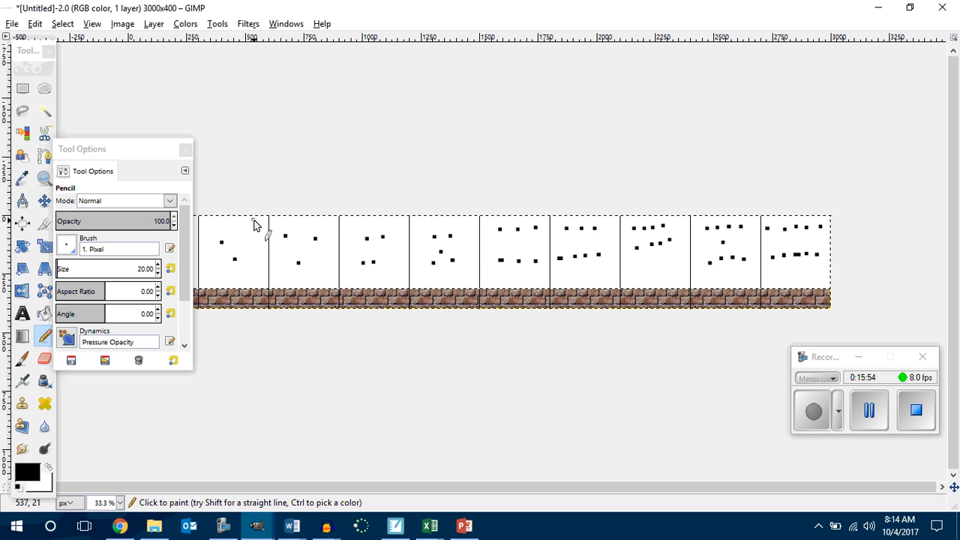
Step: Move the tool options clear of the image and choose the Sunrise gradient for the Blend tool
left_click_drag(114, 154, 176, 363)
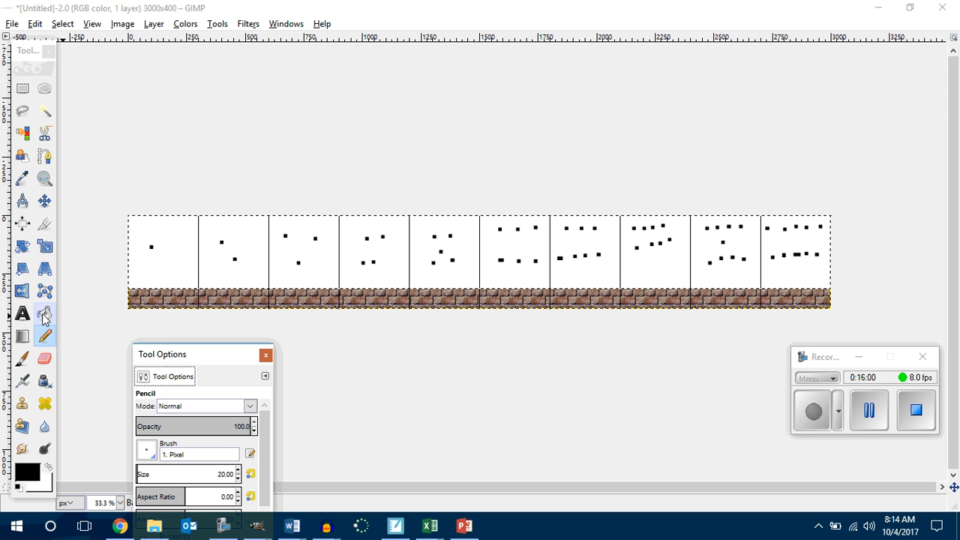
left_click(22, 336)
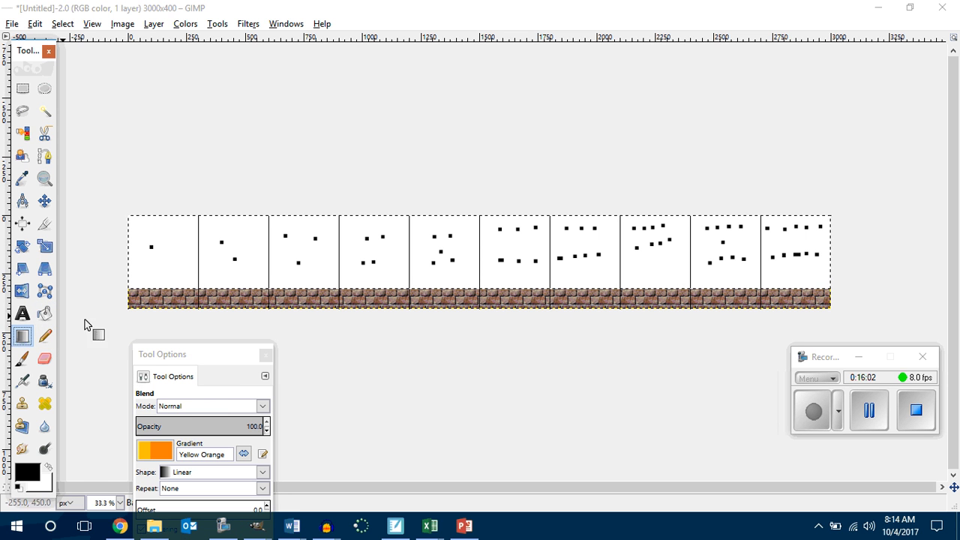
left_click(155, 454)
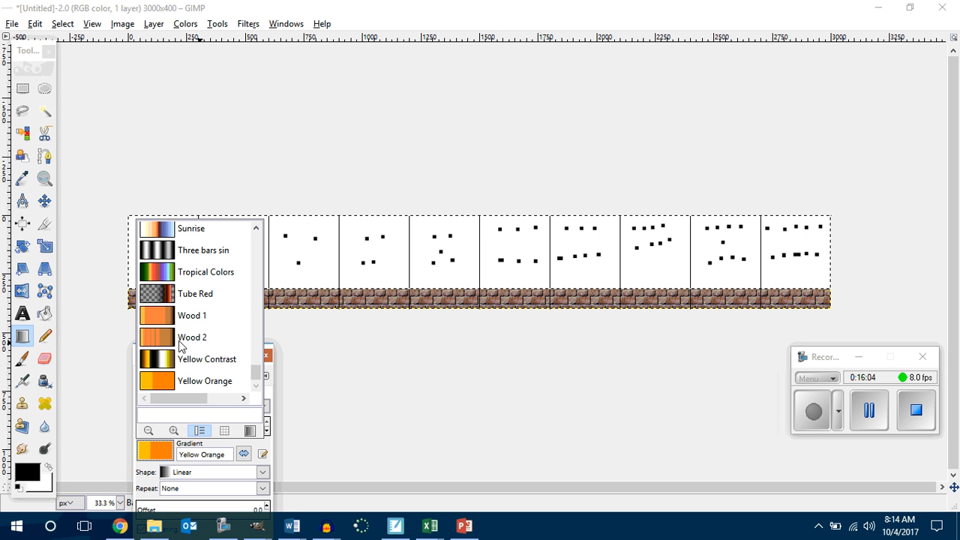
scroll(194, 300, "up", 3)
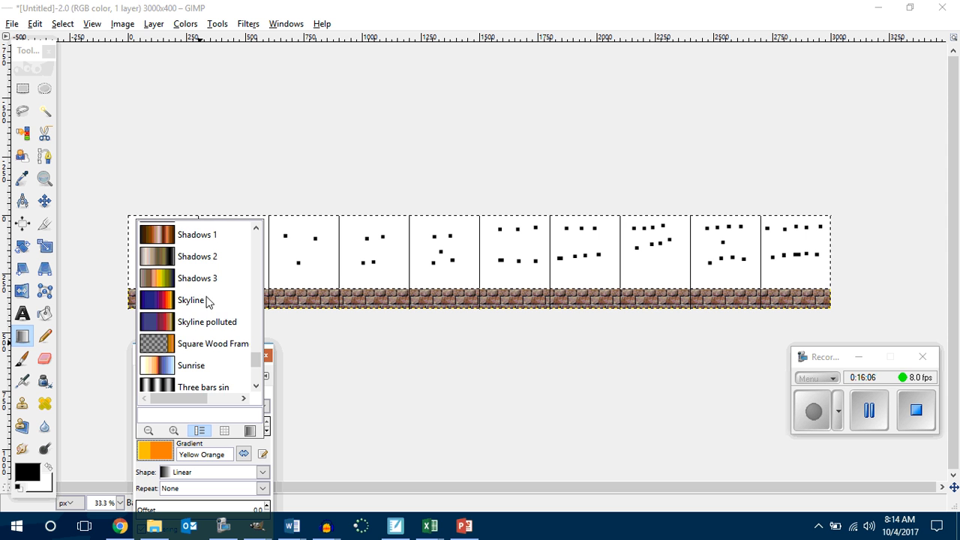
scroll(208, 304, "down", 2)
left_click(190, 319)
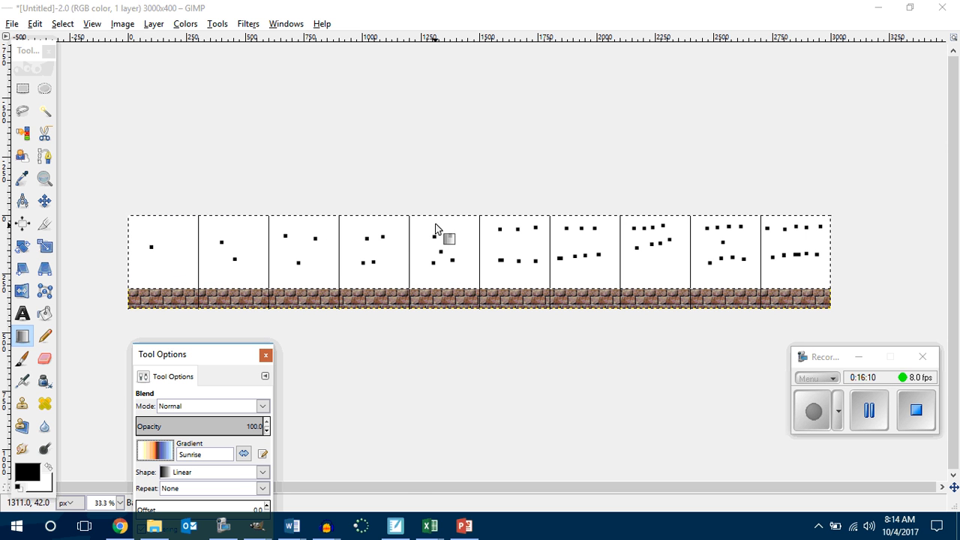
Step: Try the linear Sunrise gradient vertically over the area above the bricks, downward and upward, undoing each attempt
left_click_drag(436, 217, 440, 292)
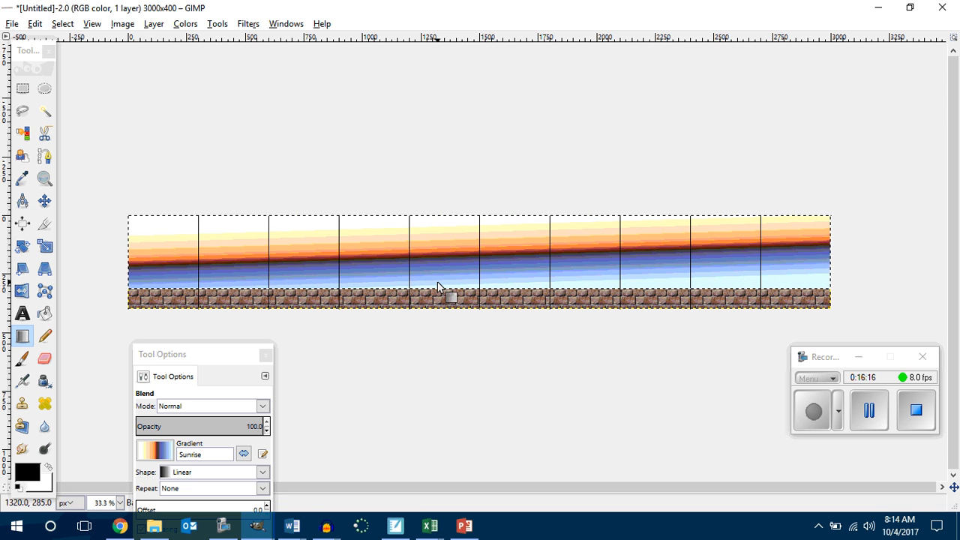
key("ctrl+z")
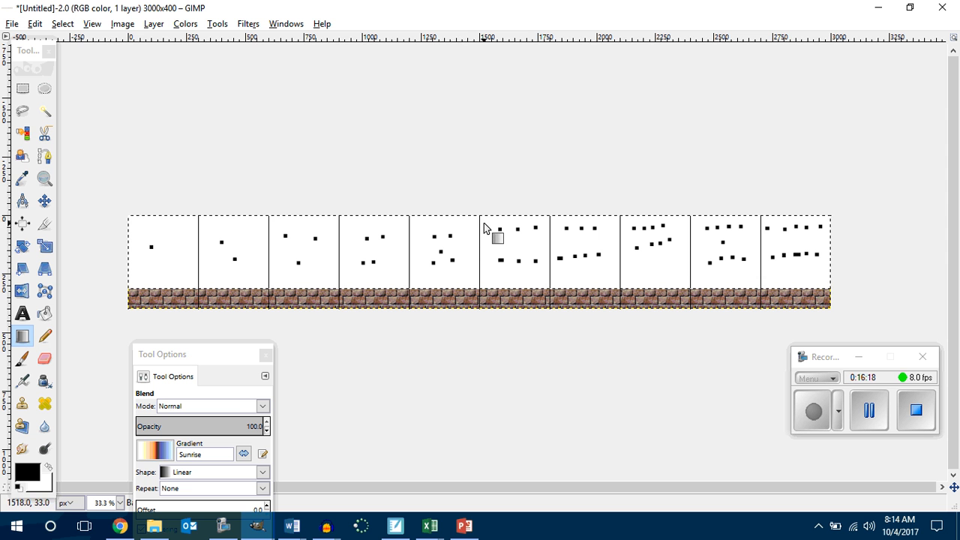
left_click_drag(480, 216, 480, 290)
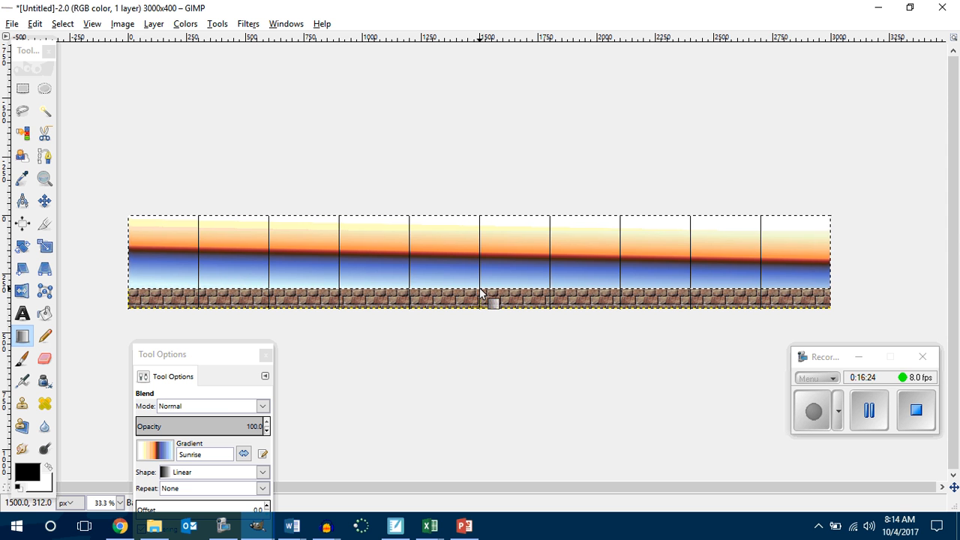
key("ctrl+z")
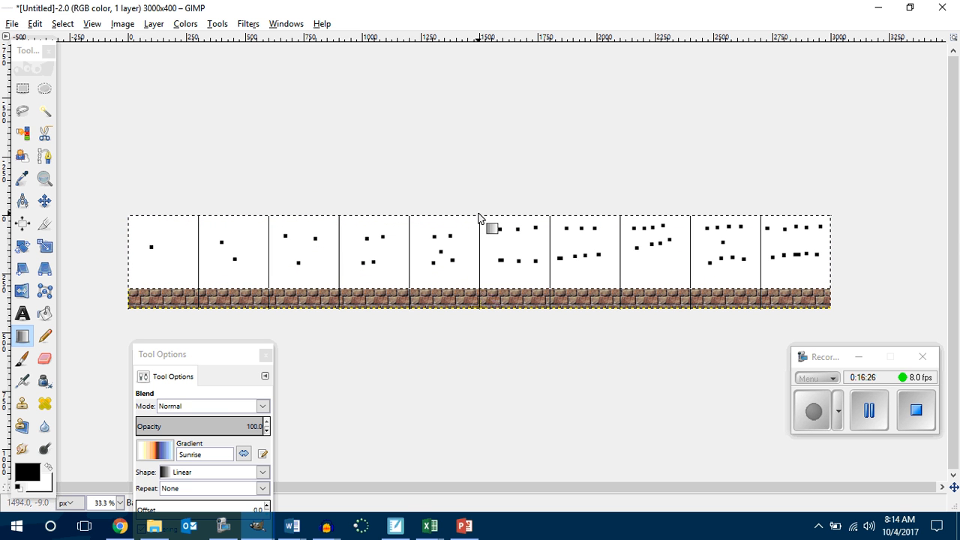
left_click_drag(479, 217, 480, 288)
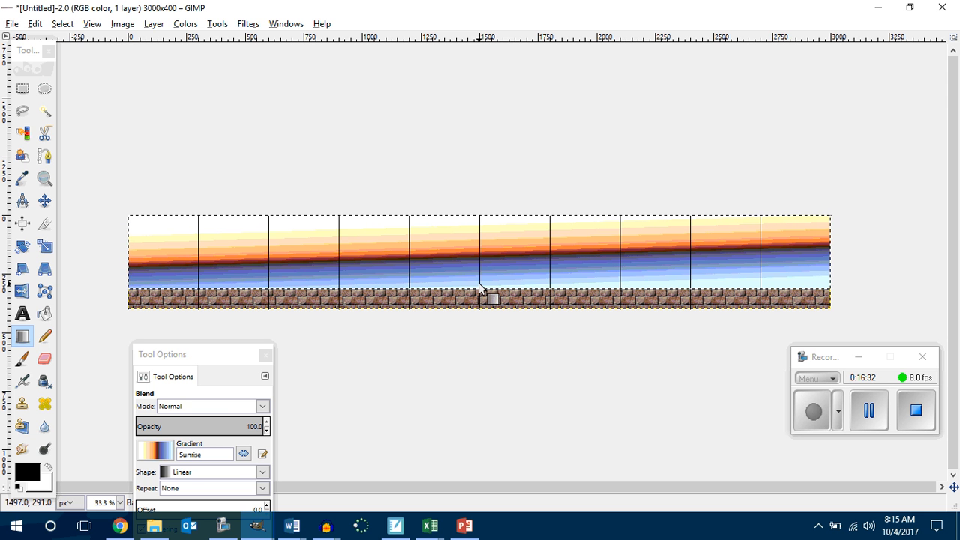
key("ctrl+z")
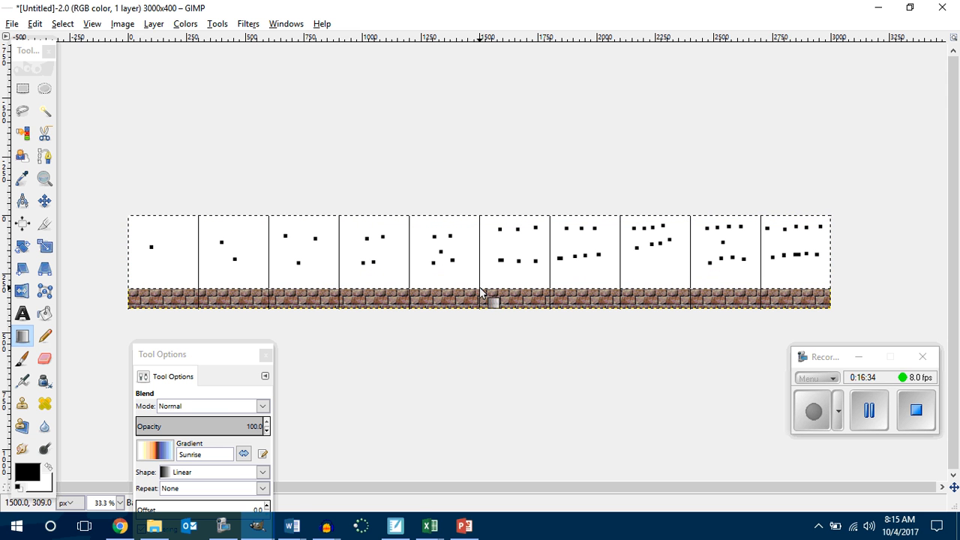
left_click_drag(480, 278, 480, 221)
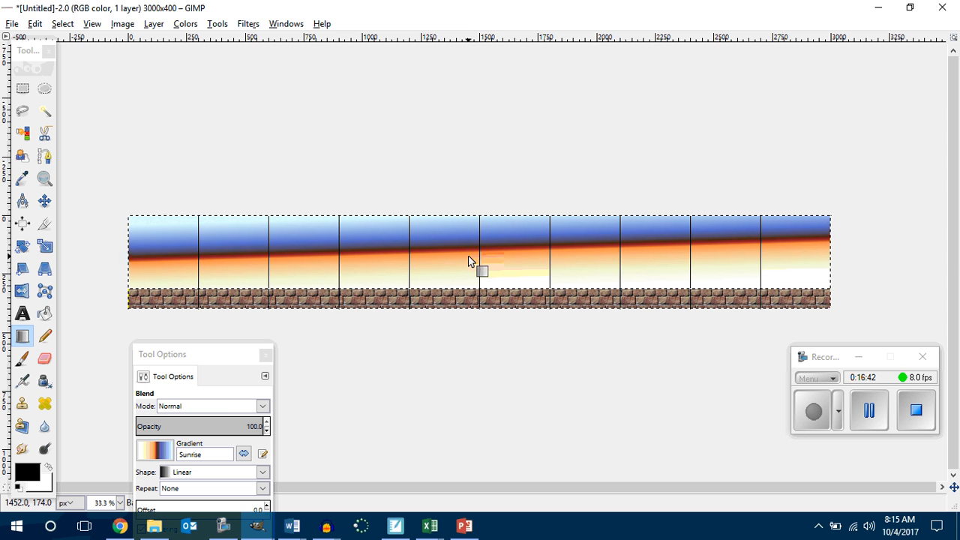
key("ctrl+z")
Step: Fill the area above the bricks with the linear Skyline gradient, blended straight down from the top edge, after undoing an upward try
left_click(22, 337)
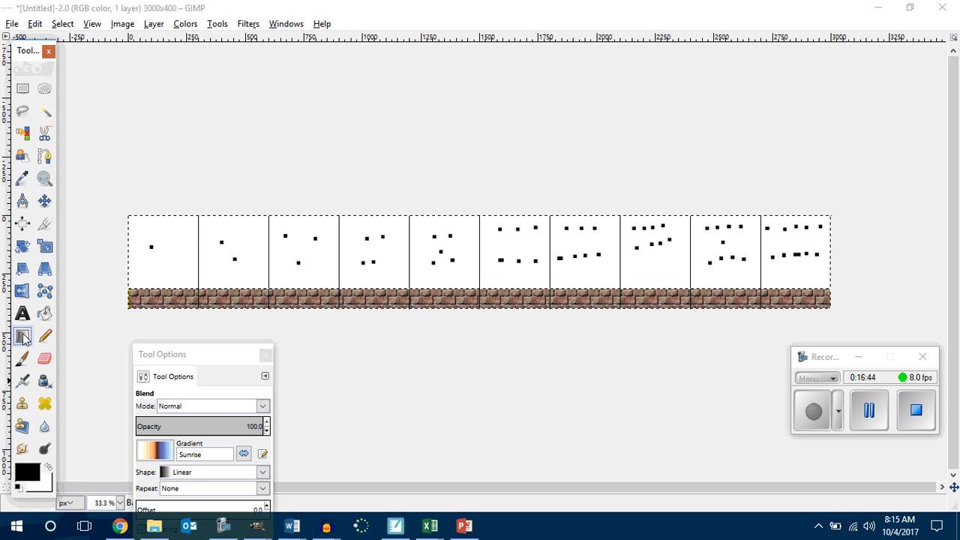
left_click_drag(198, 361, 182, 330)
left_click(147, 424)
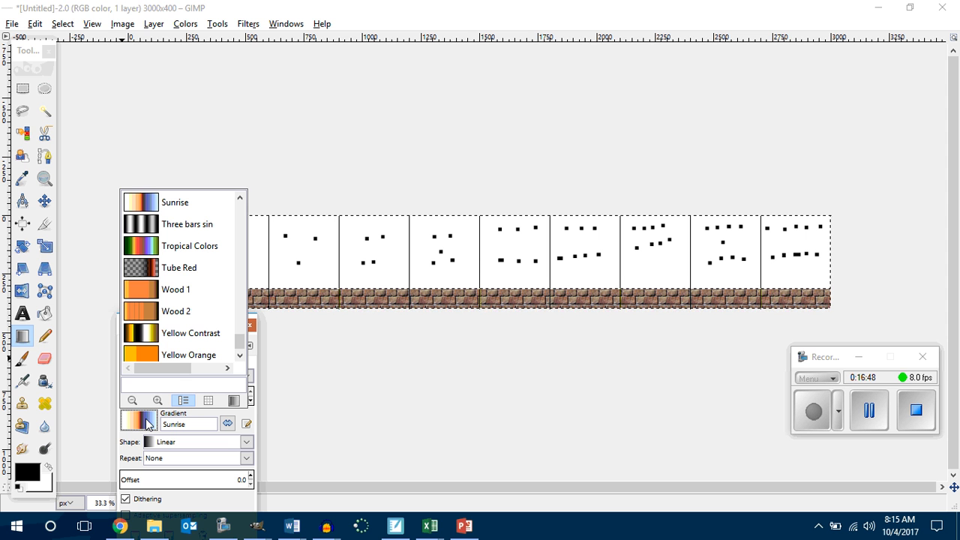
scroll(171, 295, "up", 3)
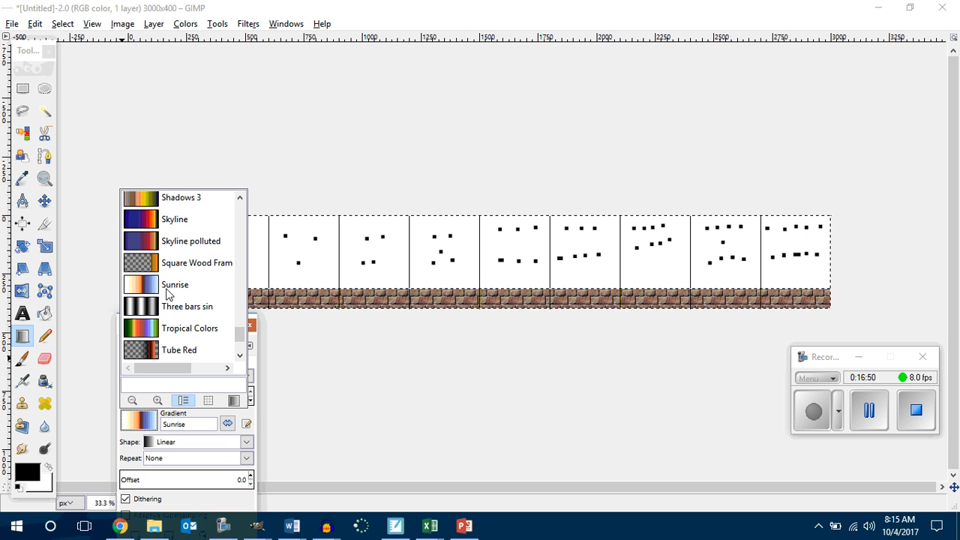
left_click(142, 247)
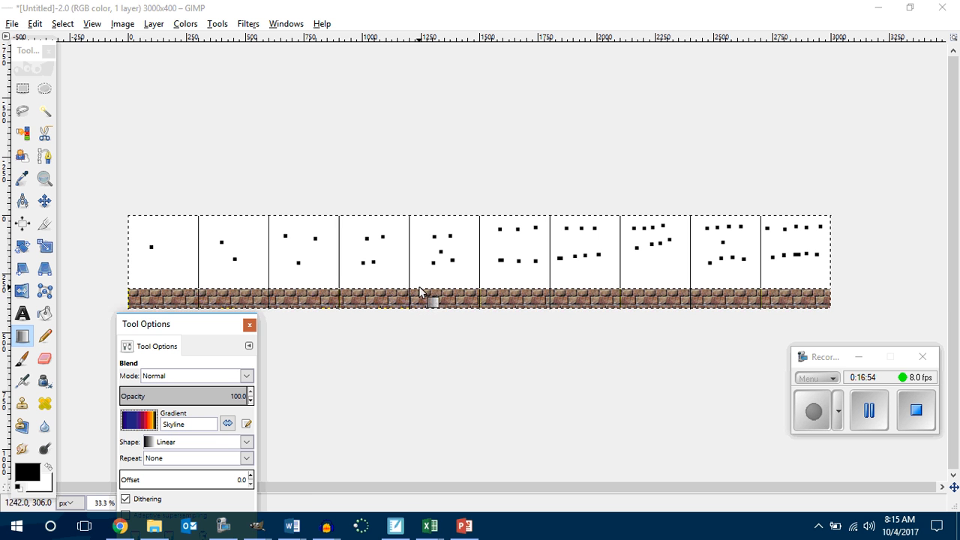
left_click_drag(418, 288, 419, 216)
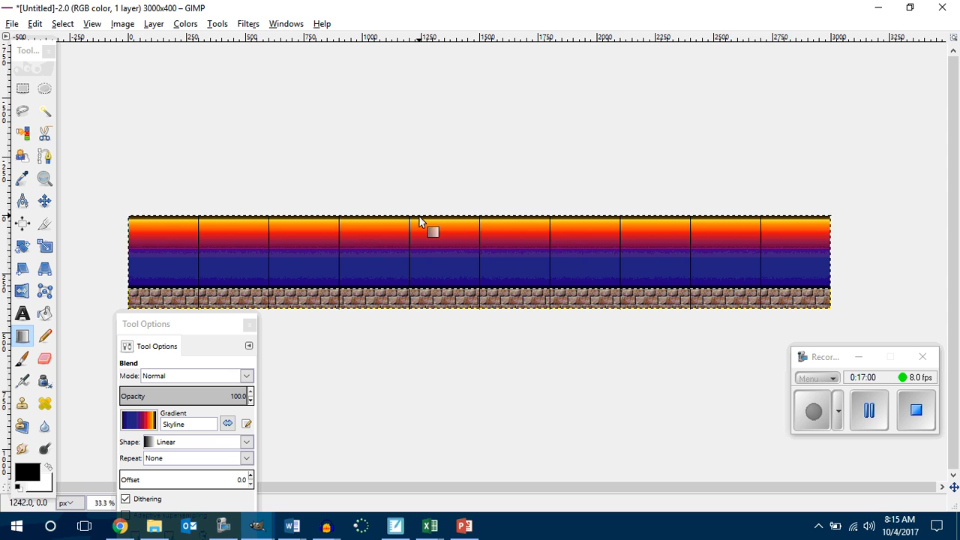
key("ctrl+z")
left_click_drag(424, 213, 424, 293)
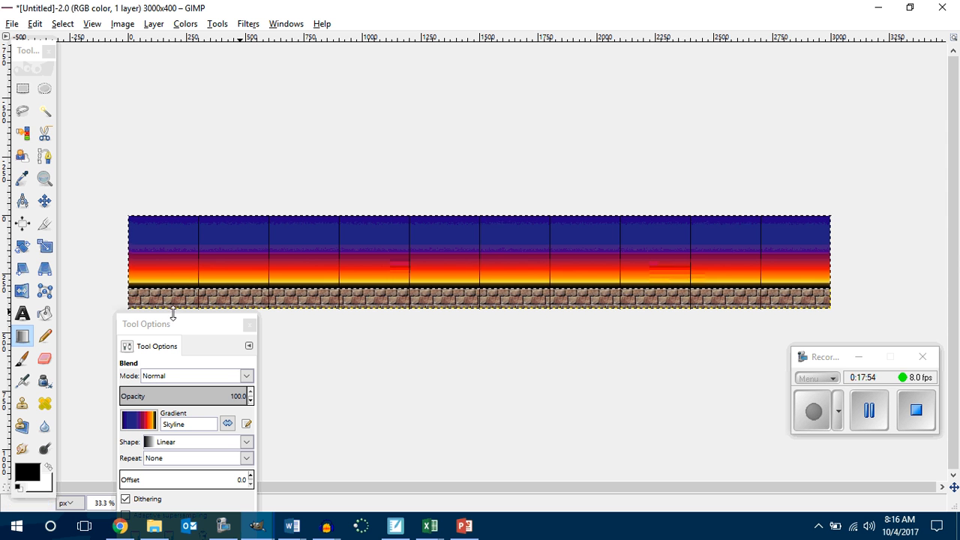
Step: With the Pencil at size 20, paint one, two, three and four black dots in the first to fourth cells over the gradient
left_click(45, 336)
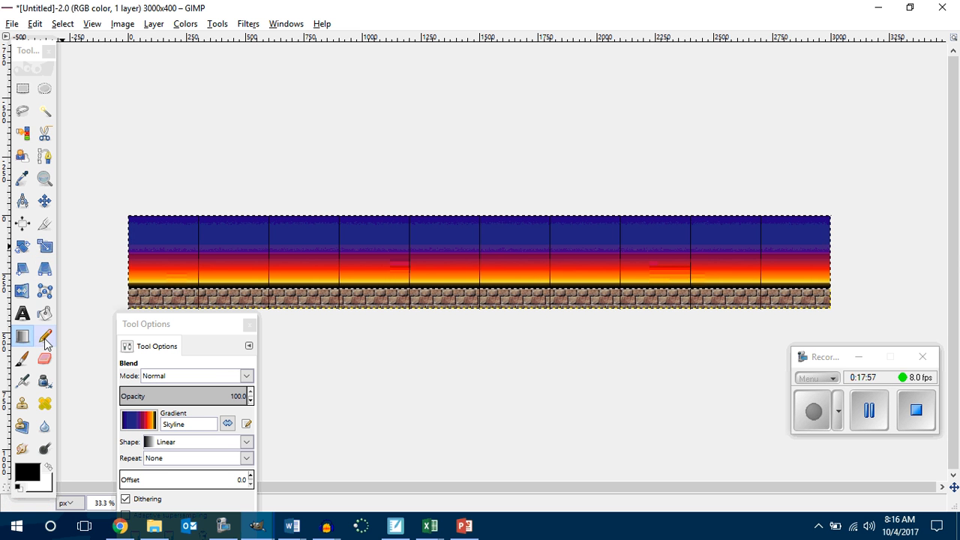
left_click(149, 270)
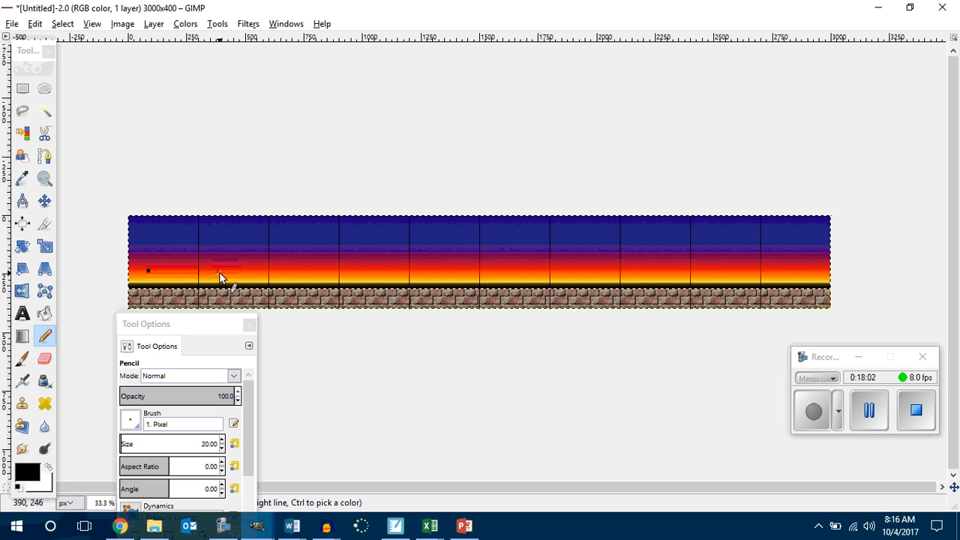
left_click(219, 270)
left_click(237, 271)
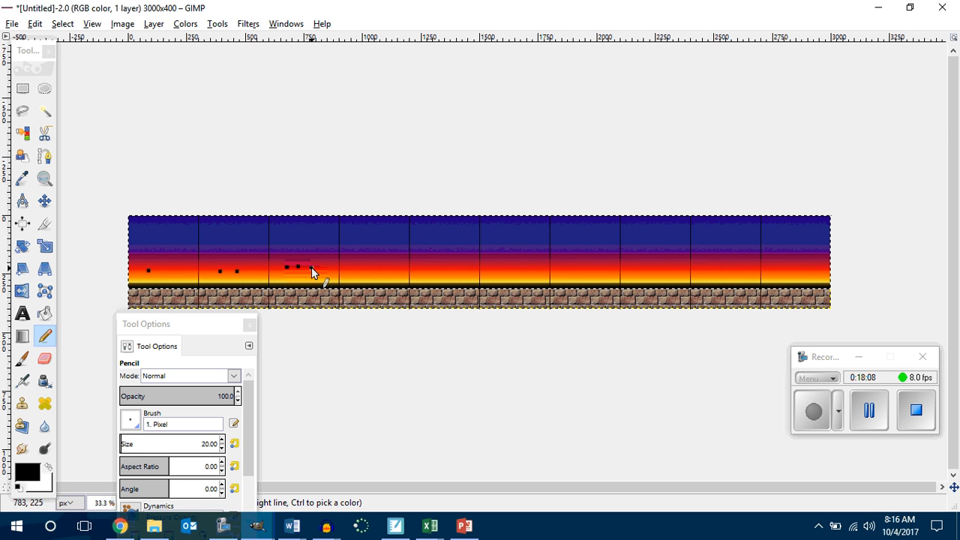
left_click(354, 267)
left_click(363, 267)
left_click(372, 268)
left_click(382, 269)
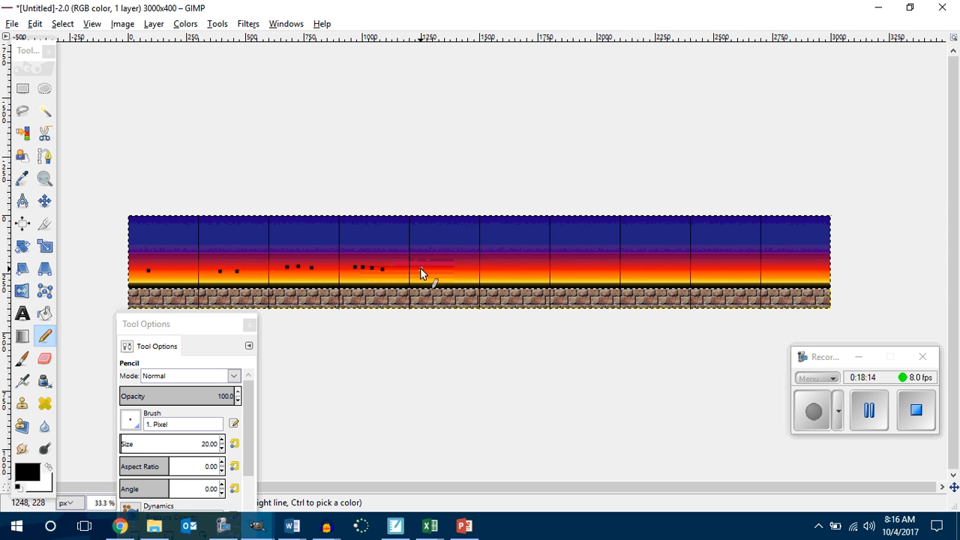
Step: Paint five pencil dots in the fifth cell and six dots in two rows in the sixth
left_click(431, 268)
left_click(451, 267)
left_click(425, 276)
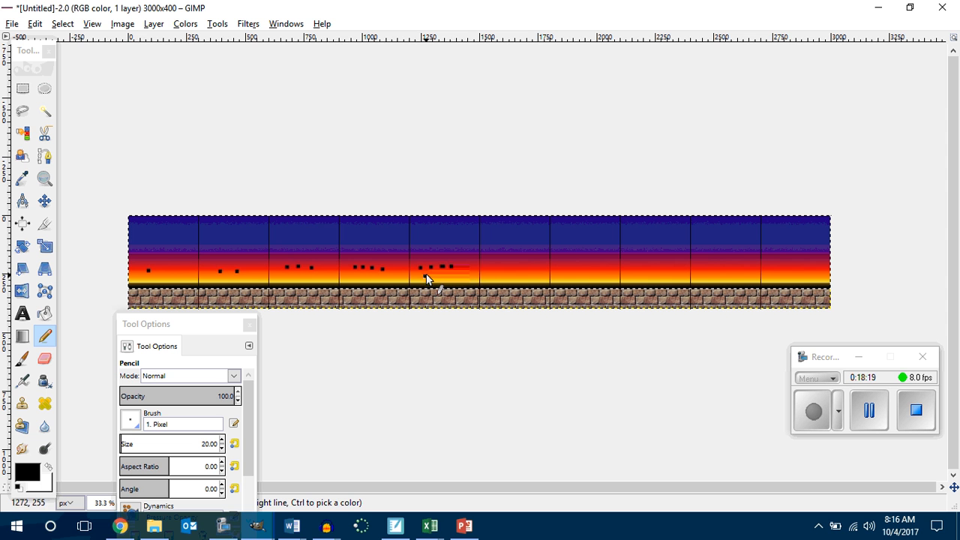
left_click(490, 259)
left_click(510, 259)
left_click(497, 273)
left_click(506, 273)
left_click(519, 272)
Step: Paint seven pencil dots in the seventh cell, three above and four below
left_click(563, 257)
left_click(573, 256)
left_click(582, 257)
left_click(560, 270)
left_click(570, 271)
left_click(580, 268)
left_click(590, 270)
Step: Paint eight pencil dots in the eighth cell as two rows of four
left_click(633, 252)
left_click(644, 253)
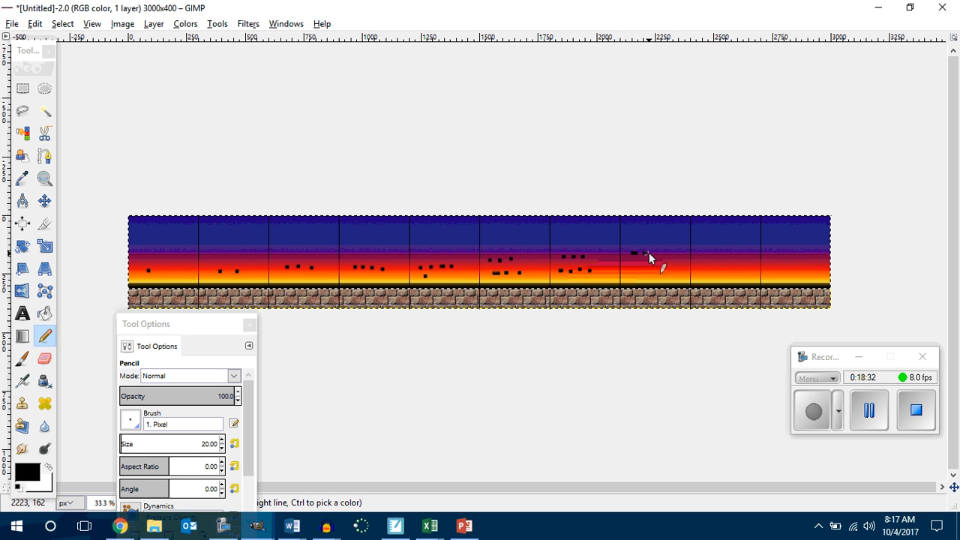
left_click(655, 253)
left_click(630, 270)
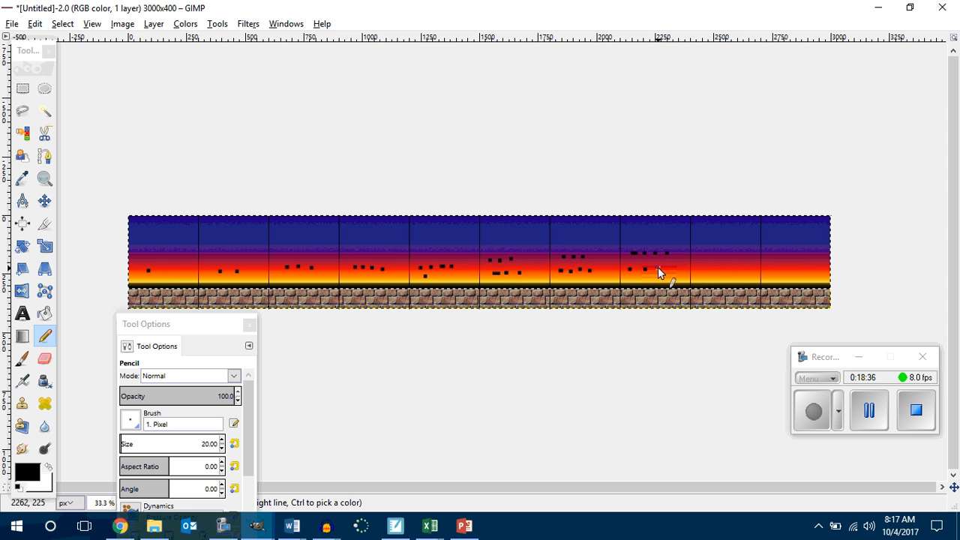
left_click(659, 269)
left_click(673, 267)
Step: Paint the group of nine pencil dots in the ninth cell, starting with an upper row of four
left_click(717, 252)
left_click(725, 251)
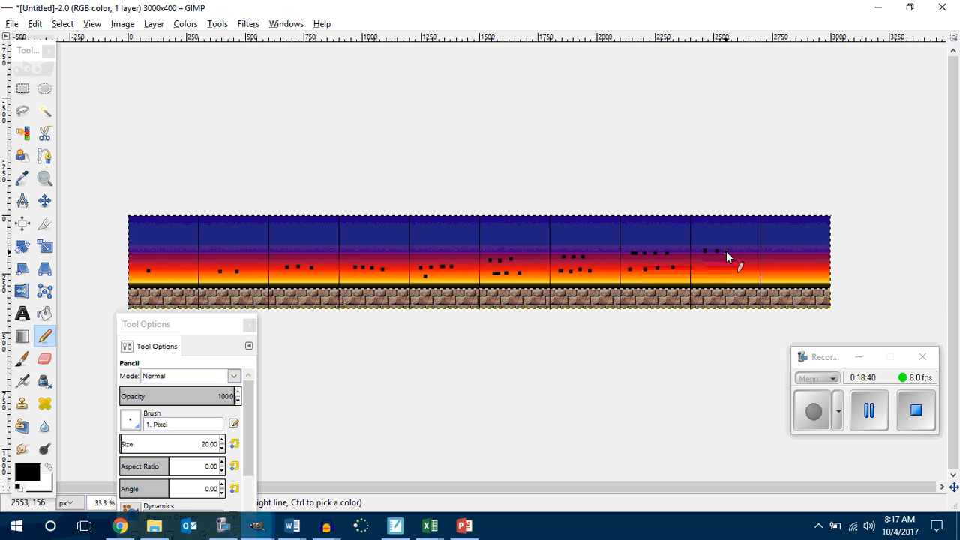
left_click(738, 251)
left_click_drag(711, 264, 717, 264)
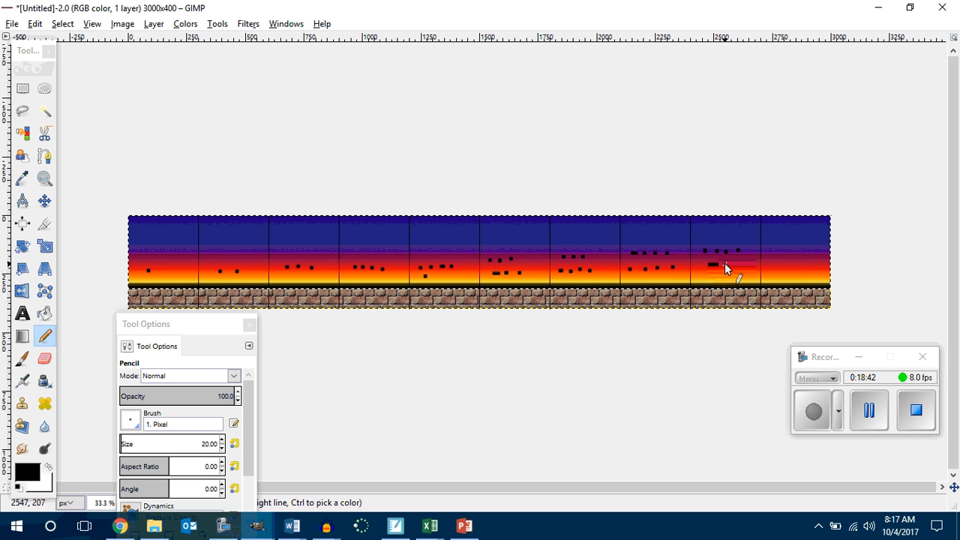
left_click(725, 263)
left_click(738, 264)
left_click(726, 273)
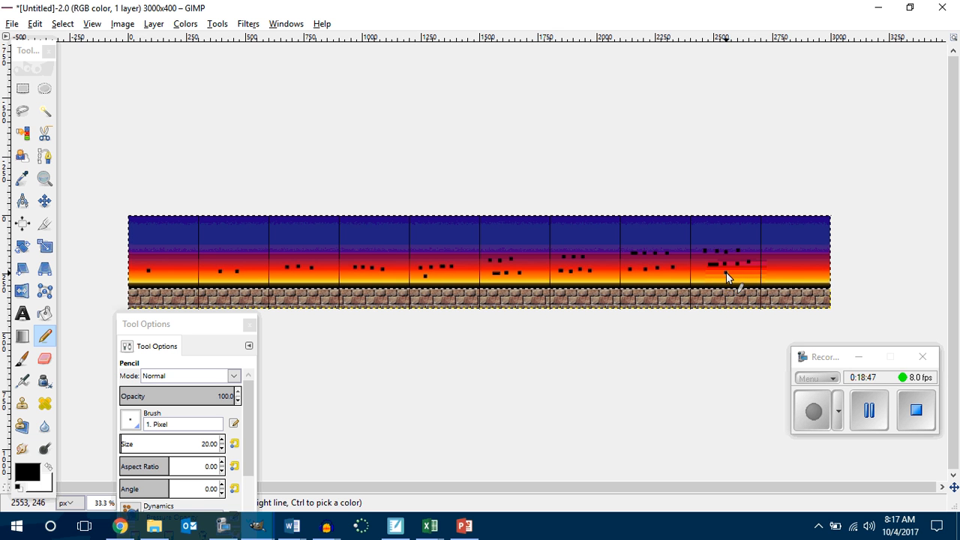
Step: Paint the group of ten pencil dots in two rows in the tenth cell
left_click(790, 250)
left_click(800, 249)
left_click(813, 250)
left_click(771, 267)
left_click(781, 267)
left_click(793, 266)
left_click(803, 264)
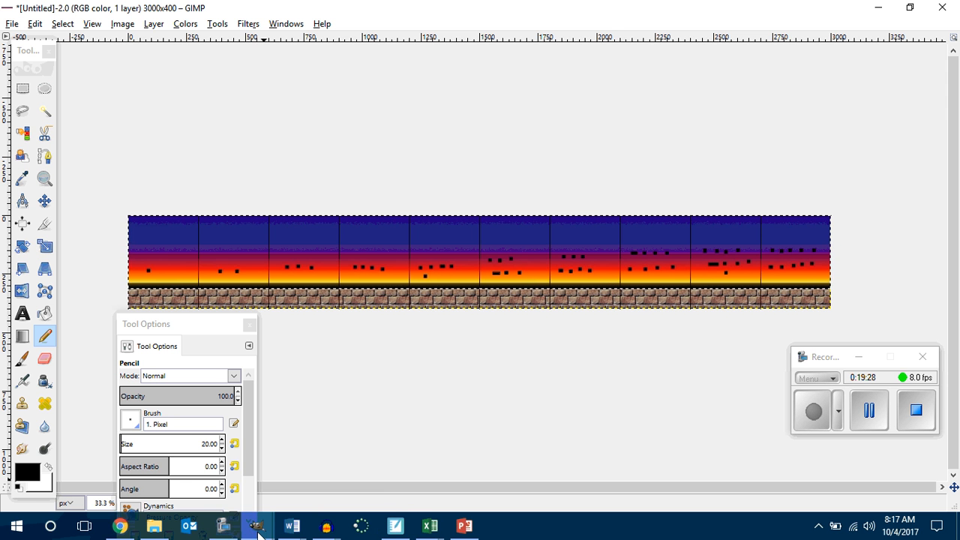
Step: Open the new-image settings from the 900 by 1200 image, return to the 3000 by 400 image and cancel them
mouse_move(257, 531)
left_click(218, 473)
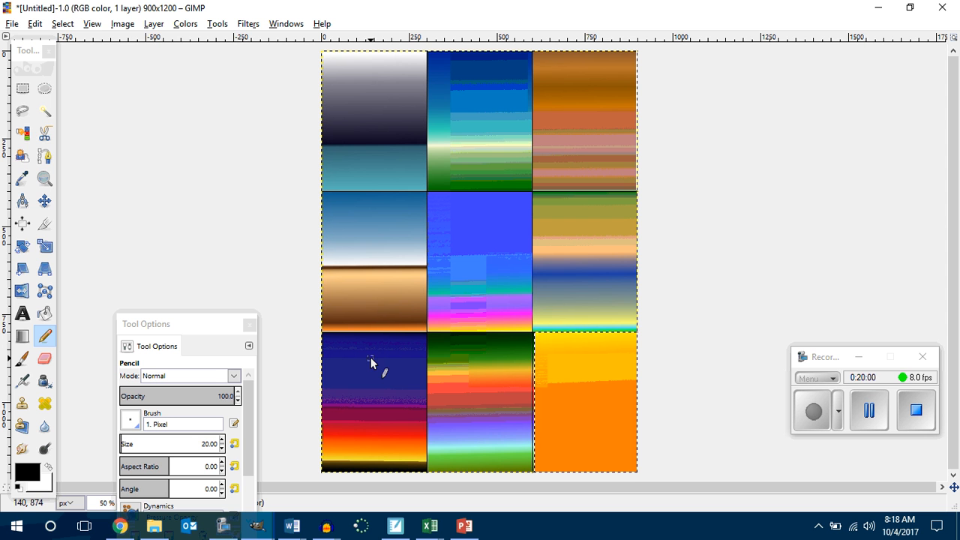
left_click(12, 23)
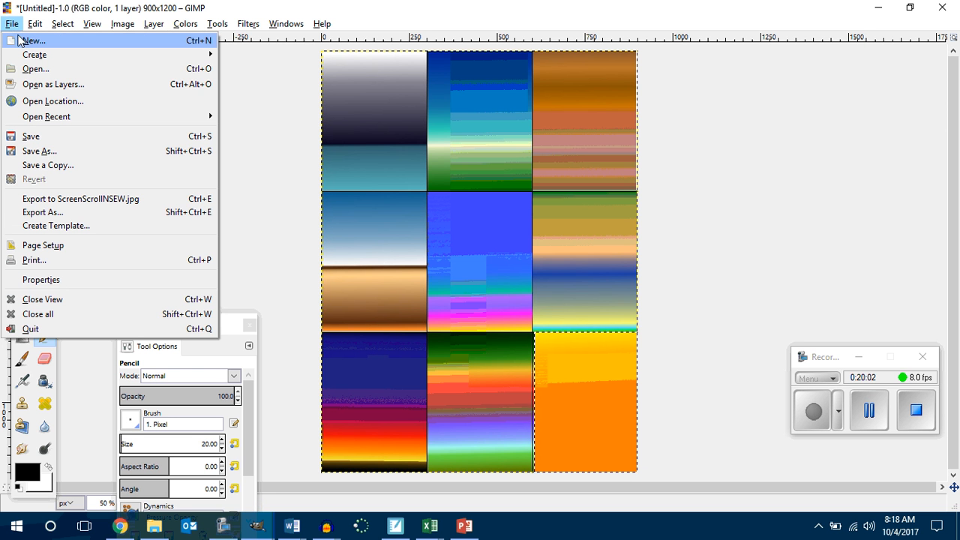
left_click(20, 42)
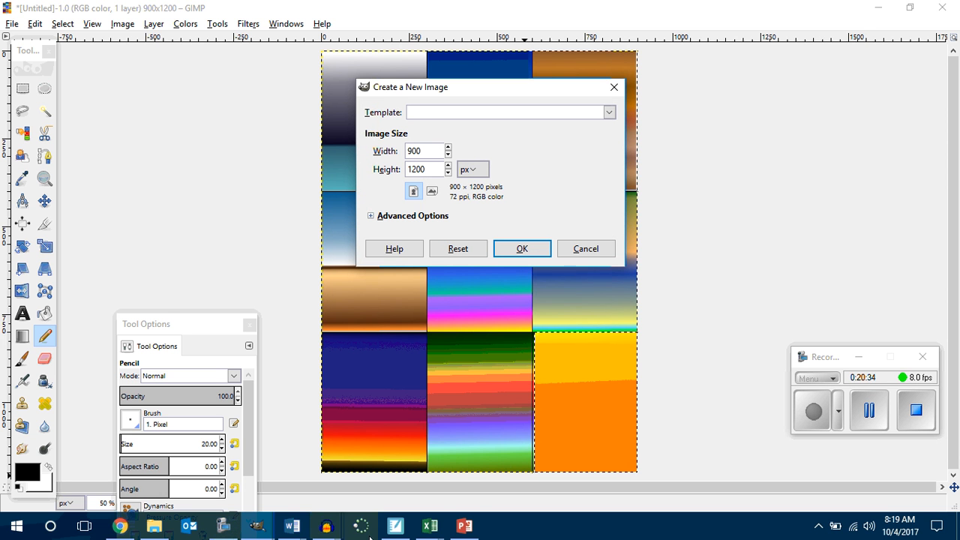
left_click(256, 525)
left_click(282, 482)
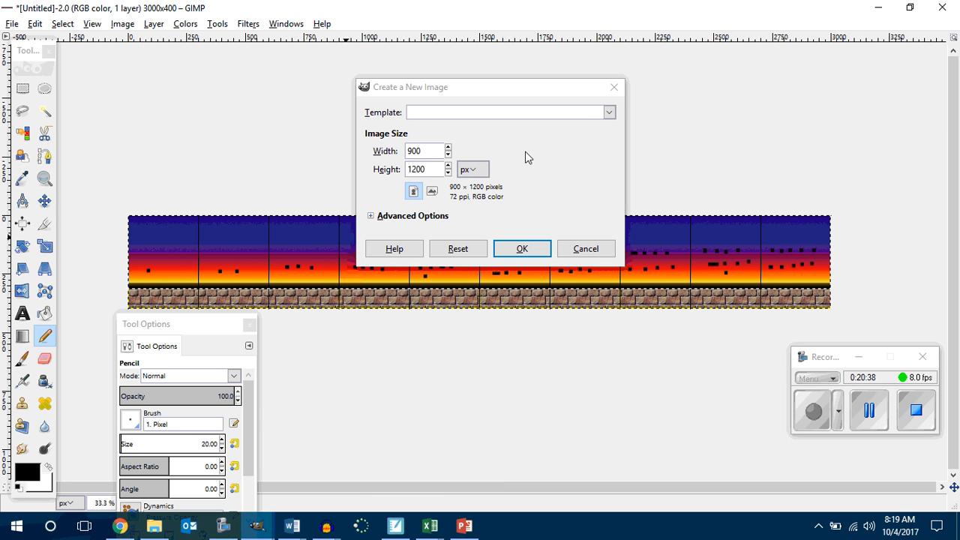
left_click(614, 87)
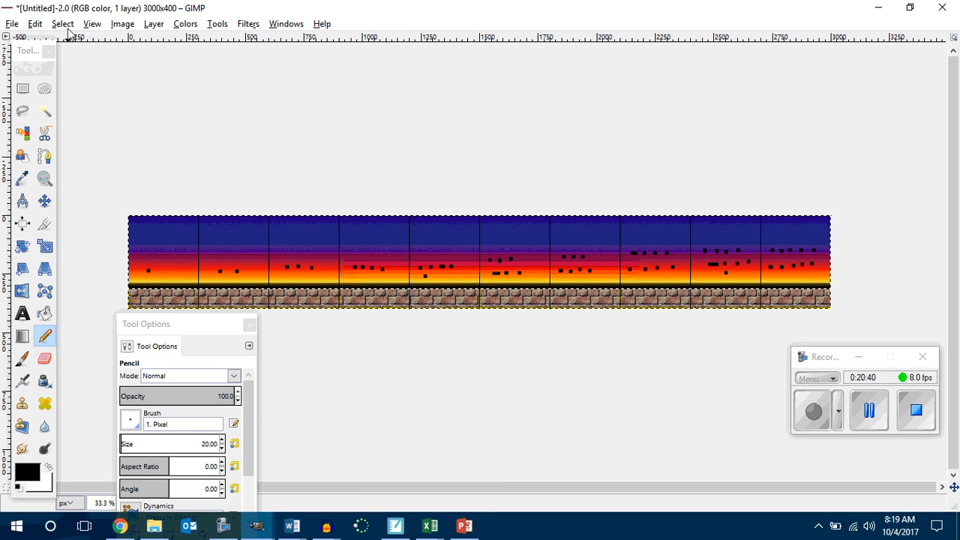
left_click(92, 26)
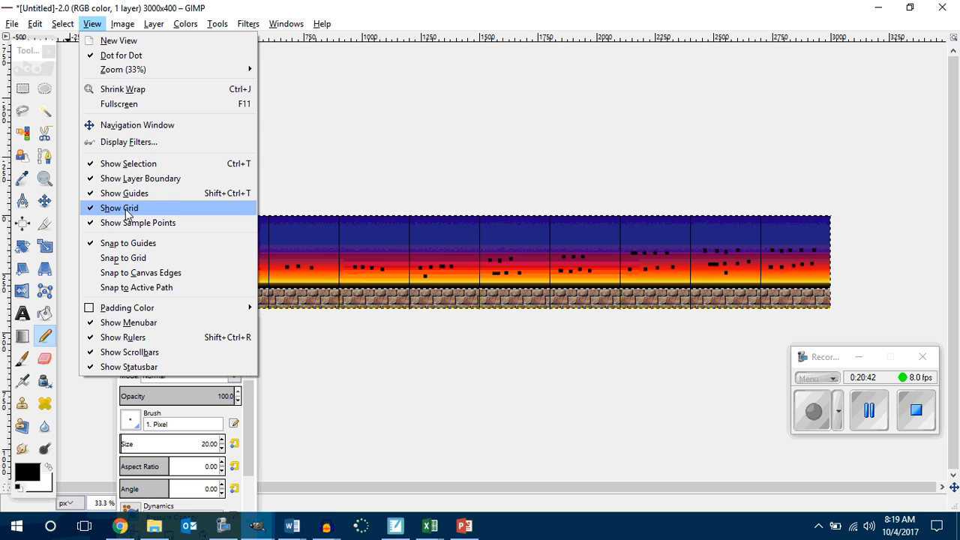
mouse_move(123, 24)
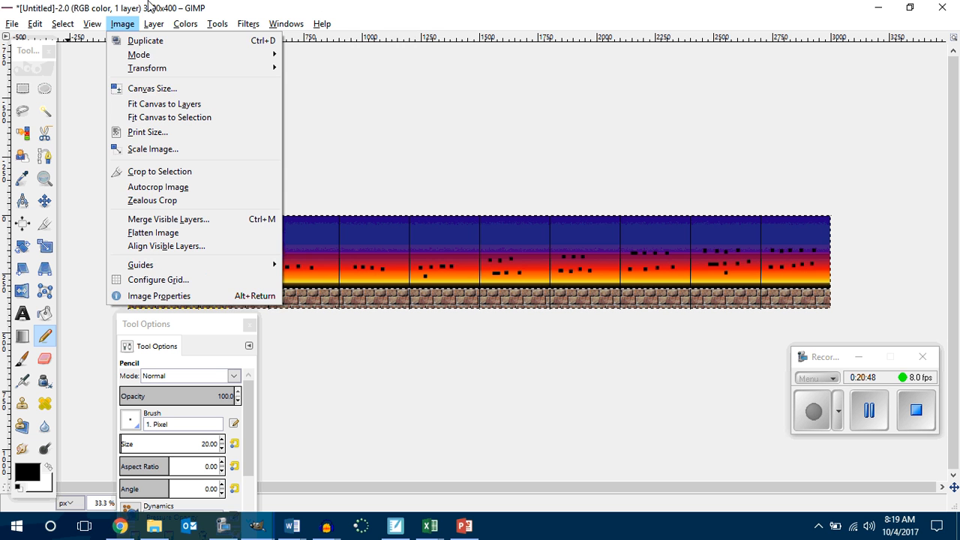
mouse_move(285, 24)
left_click(566, 98)
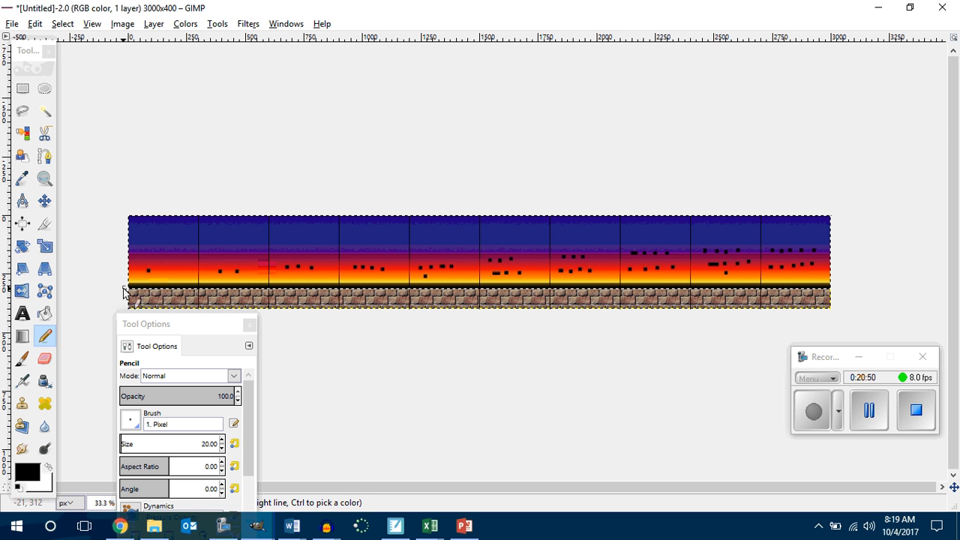